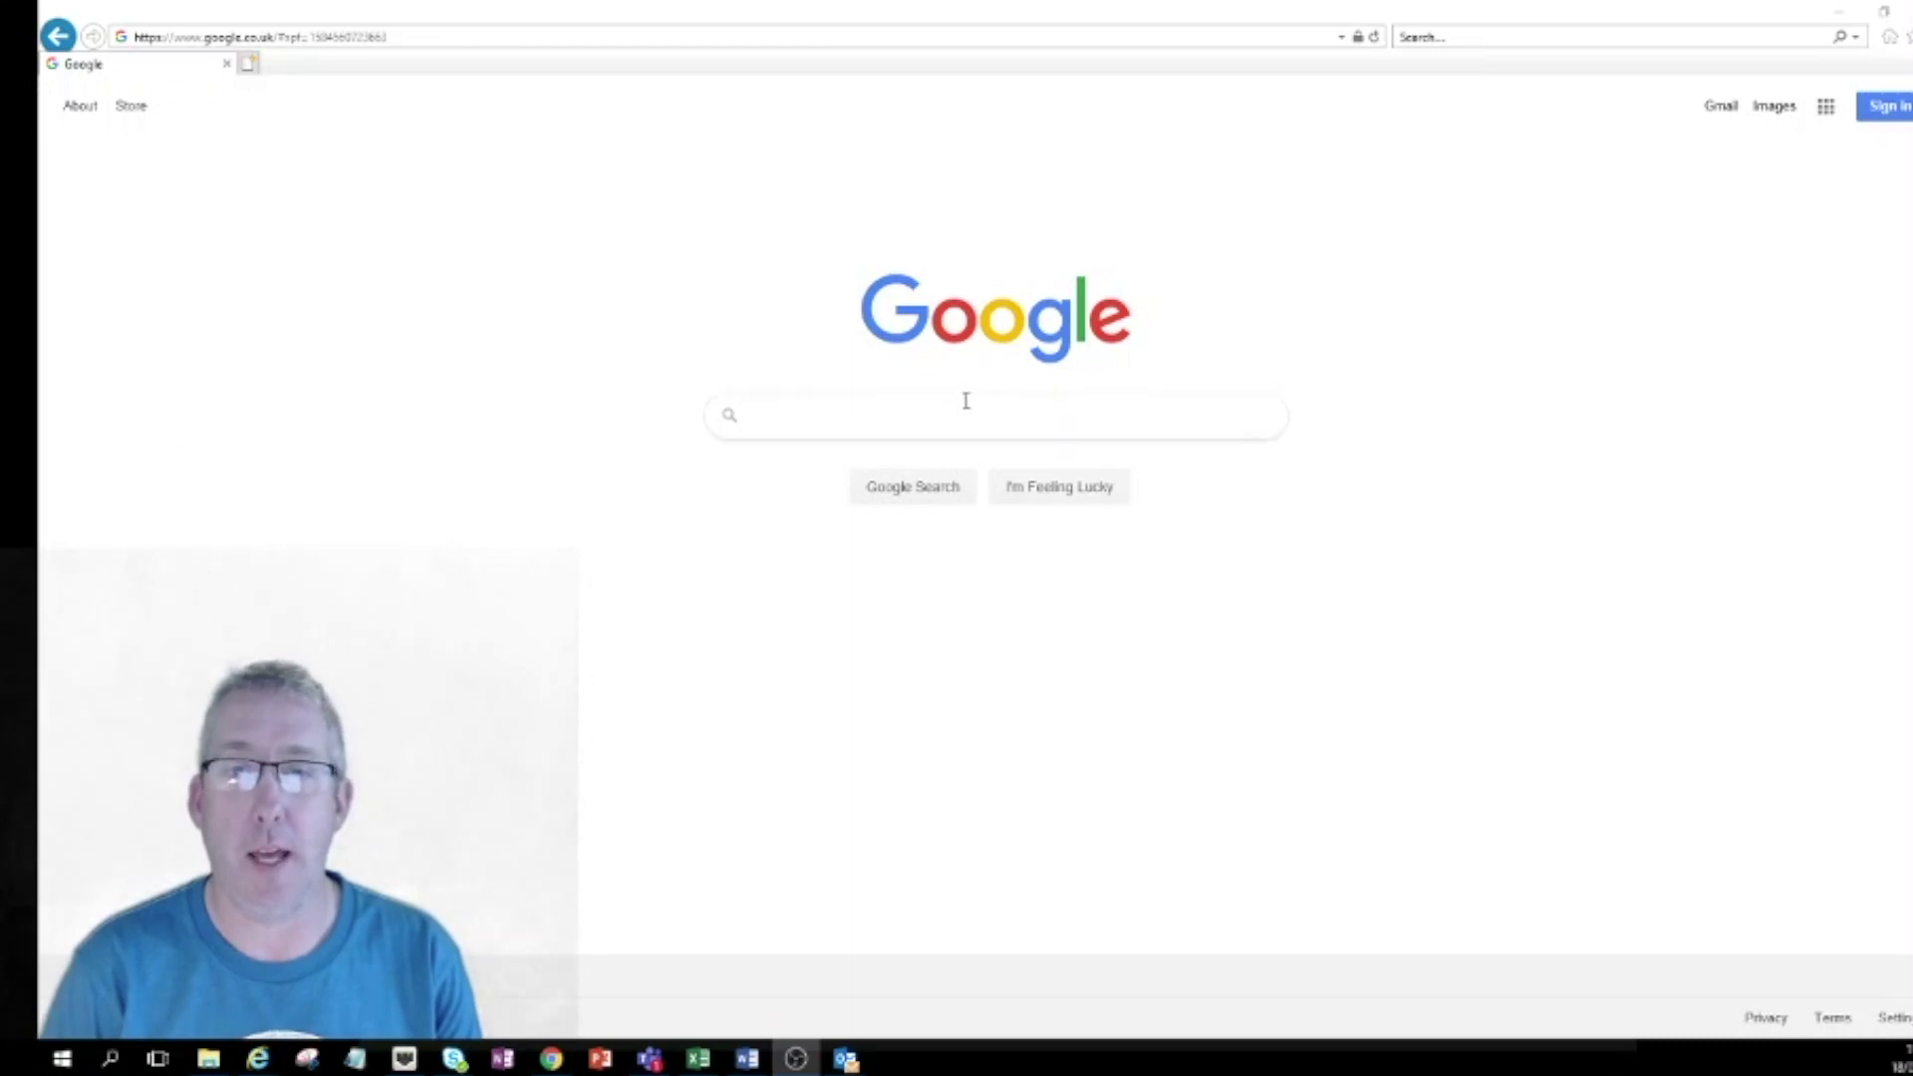
Search Google for 'hwb' and open the Hwb website from the results.
left_click(936, 416)
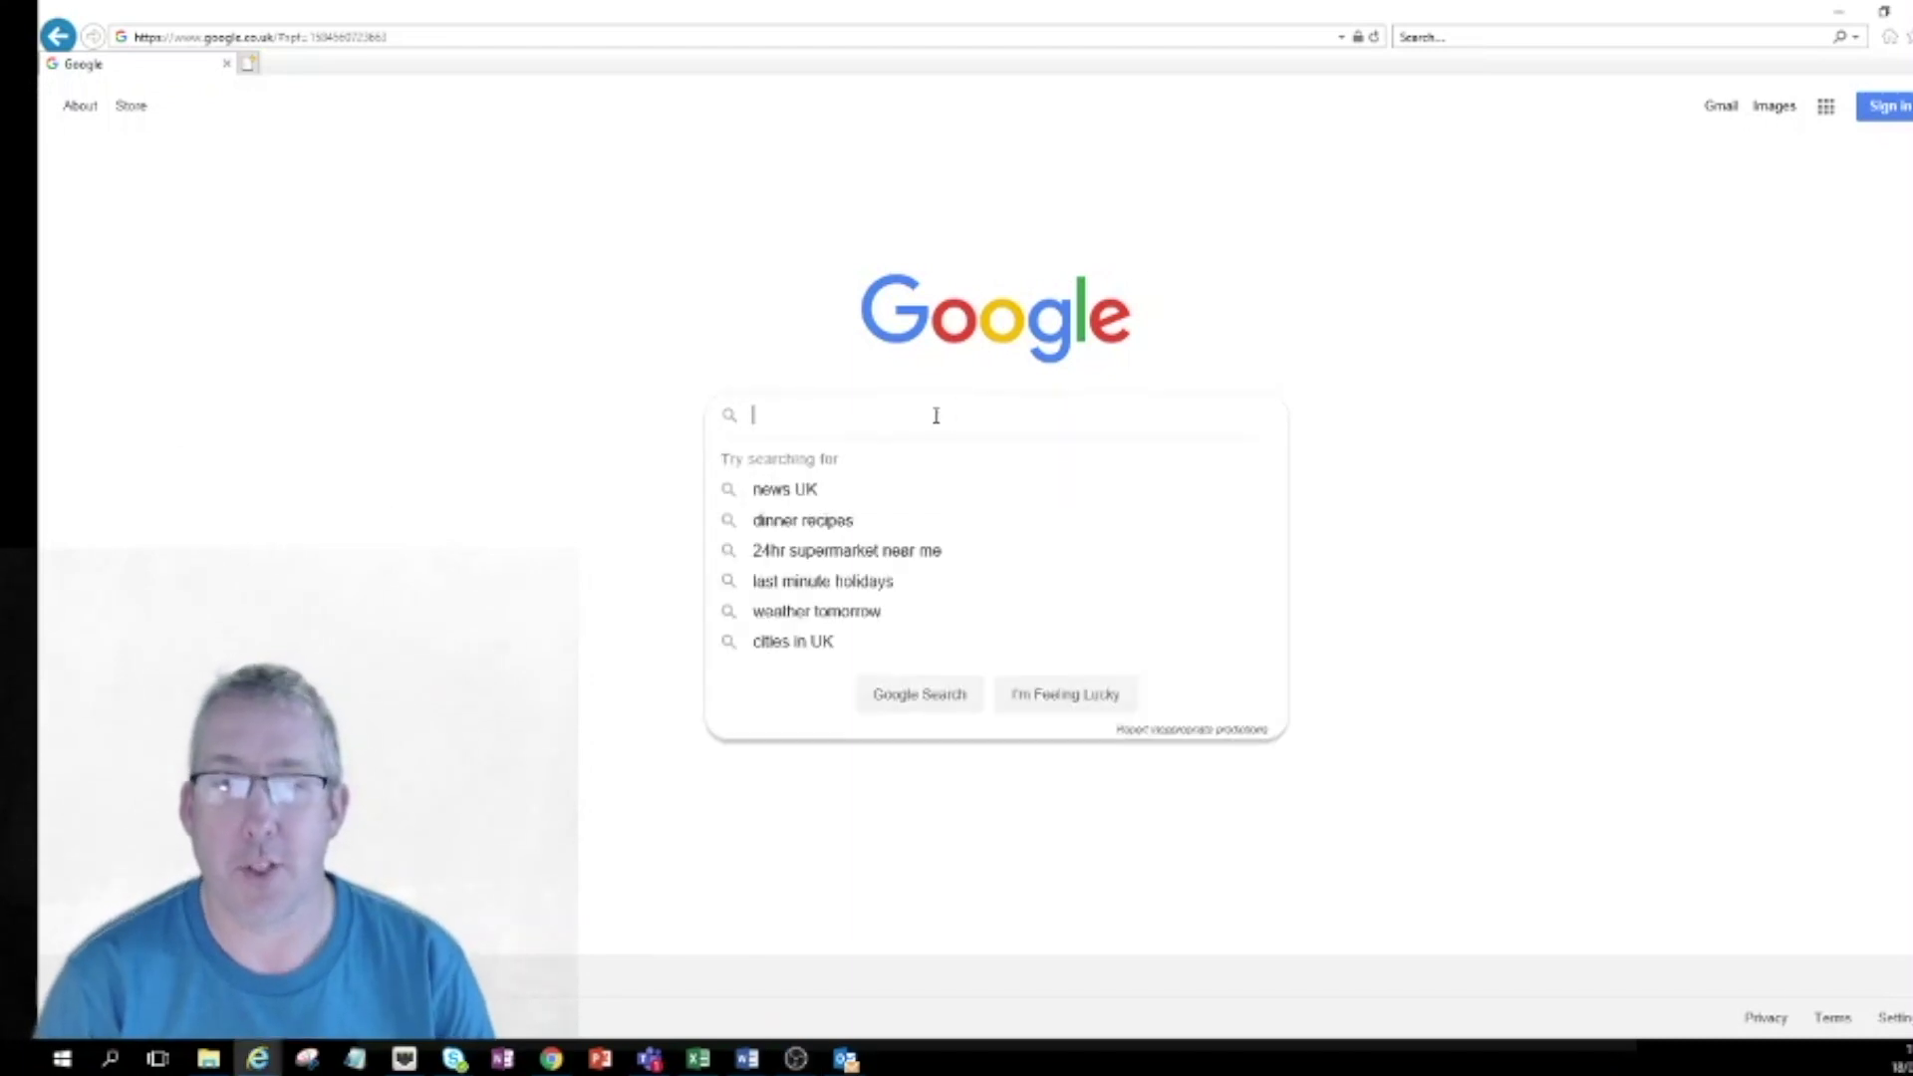
left_click(1432, 480)
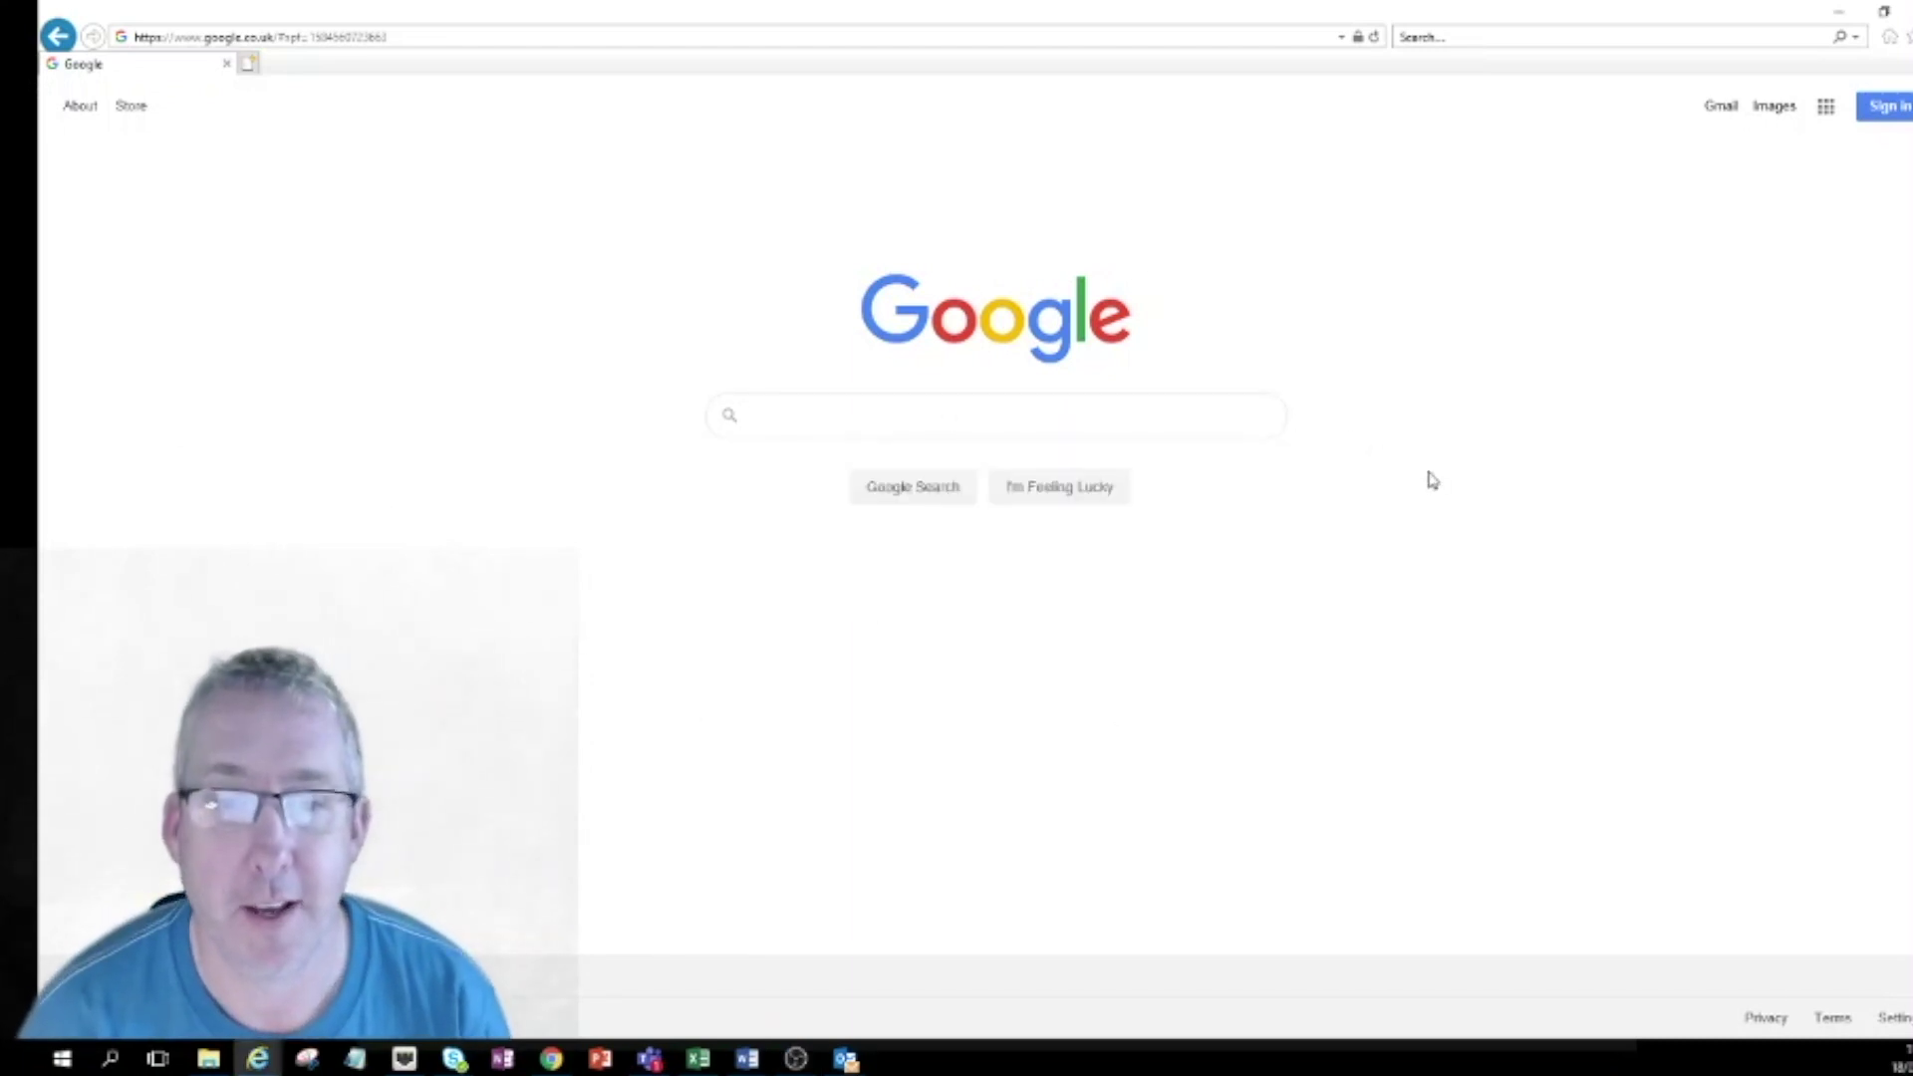
left_click(995, 416)
type("hwb")
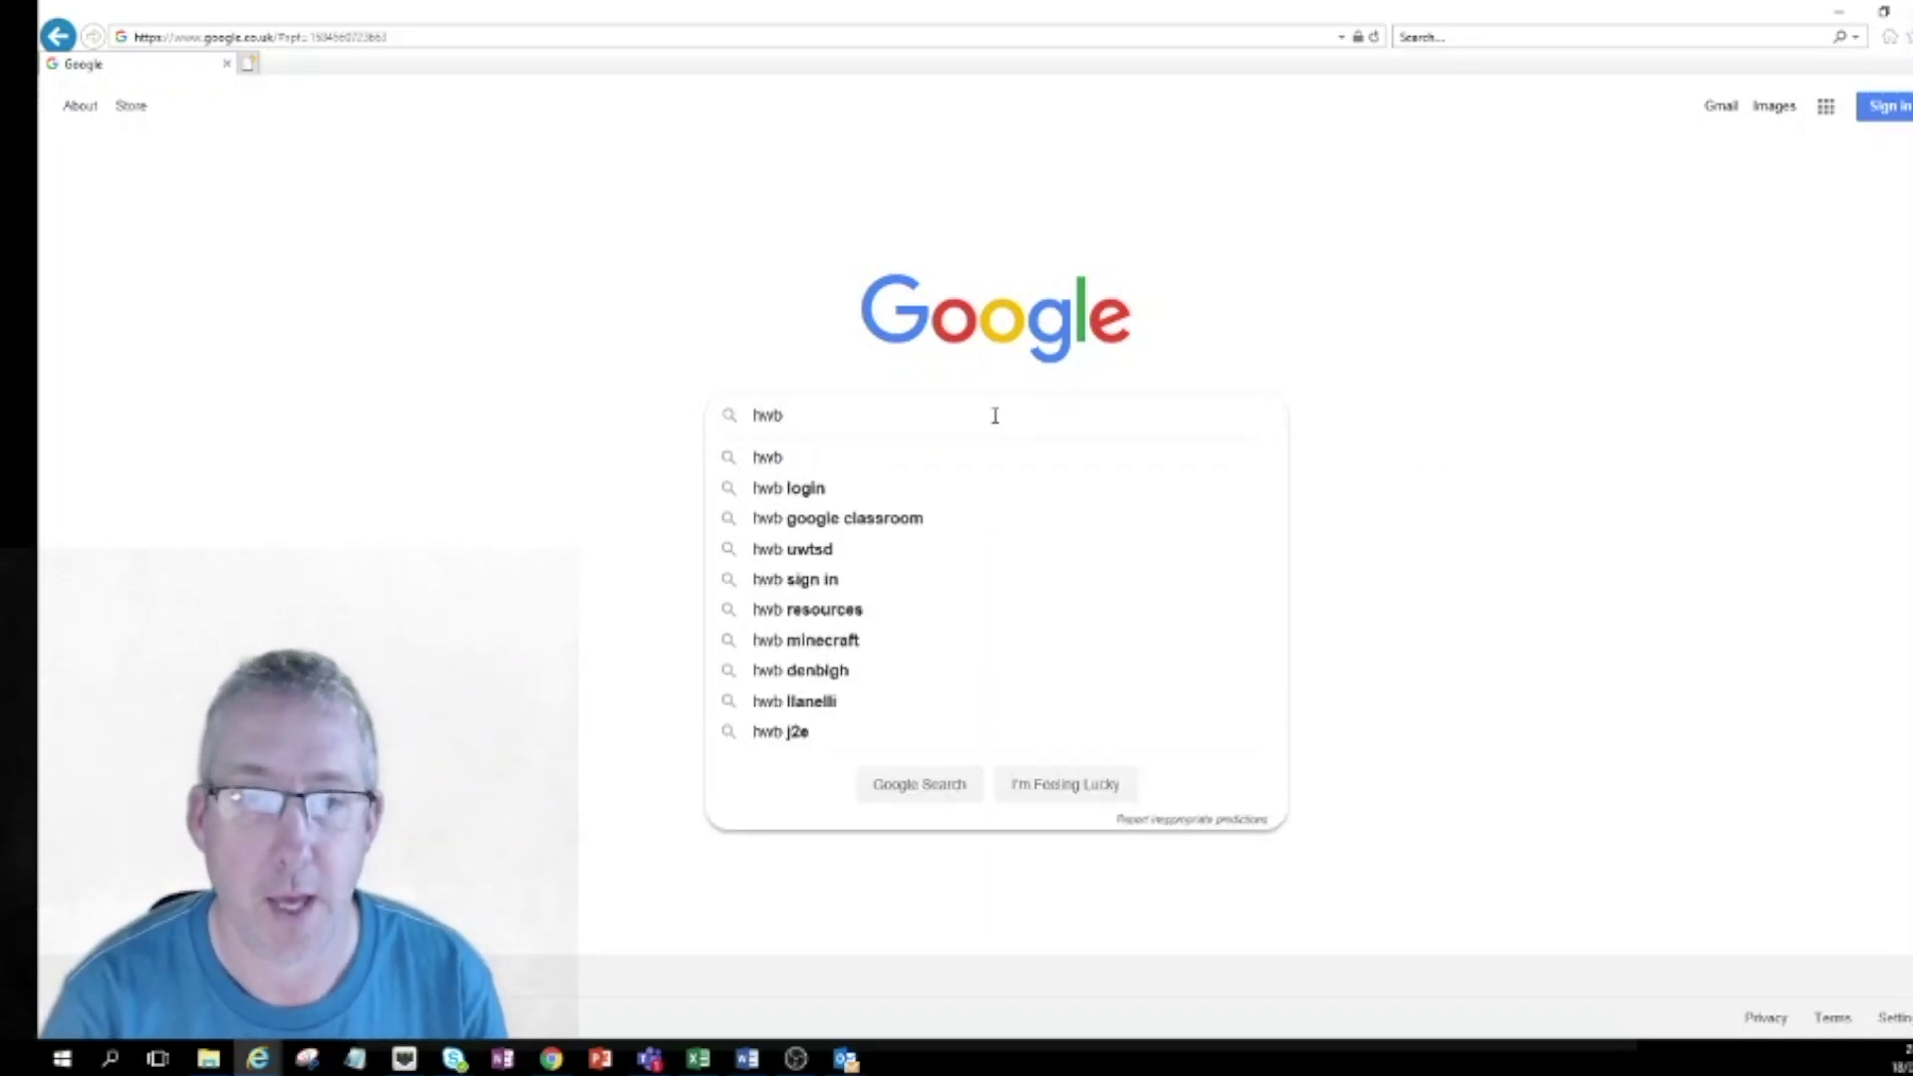
key("Return")
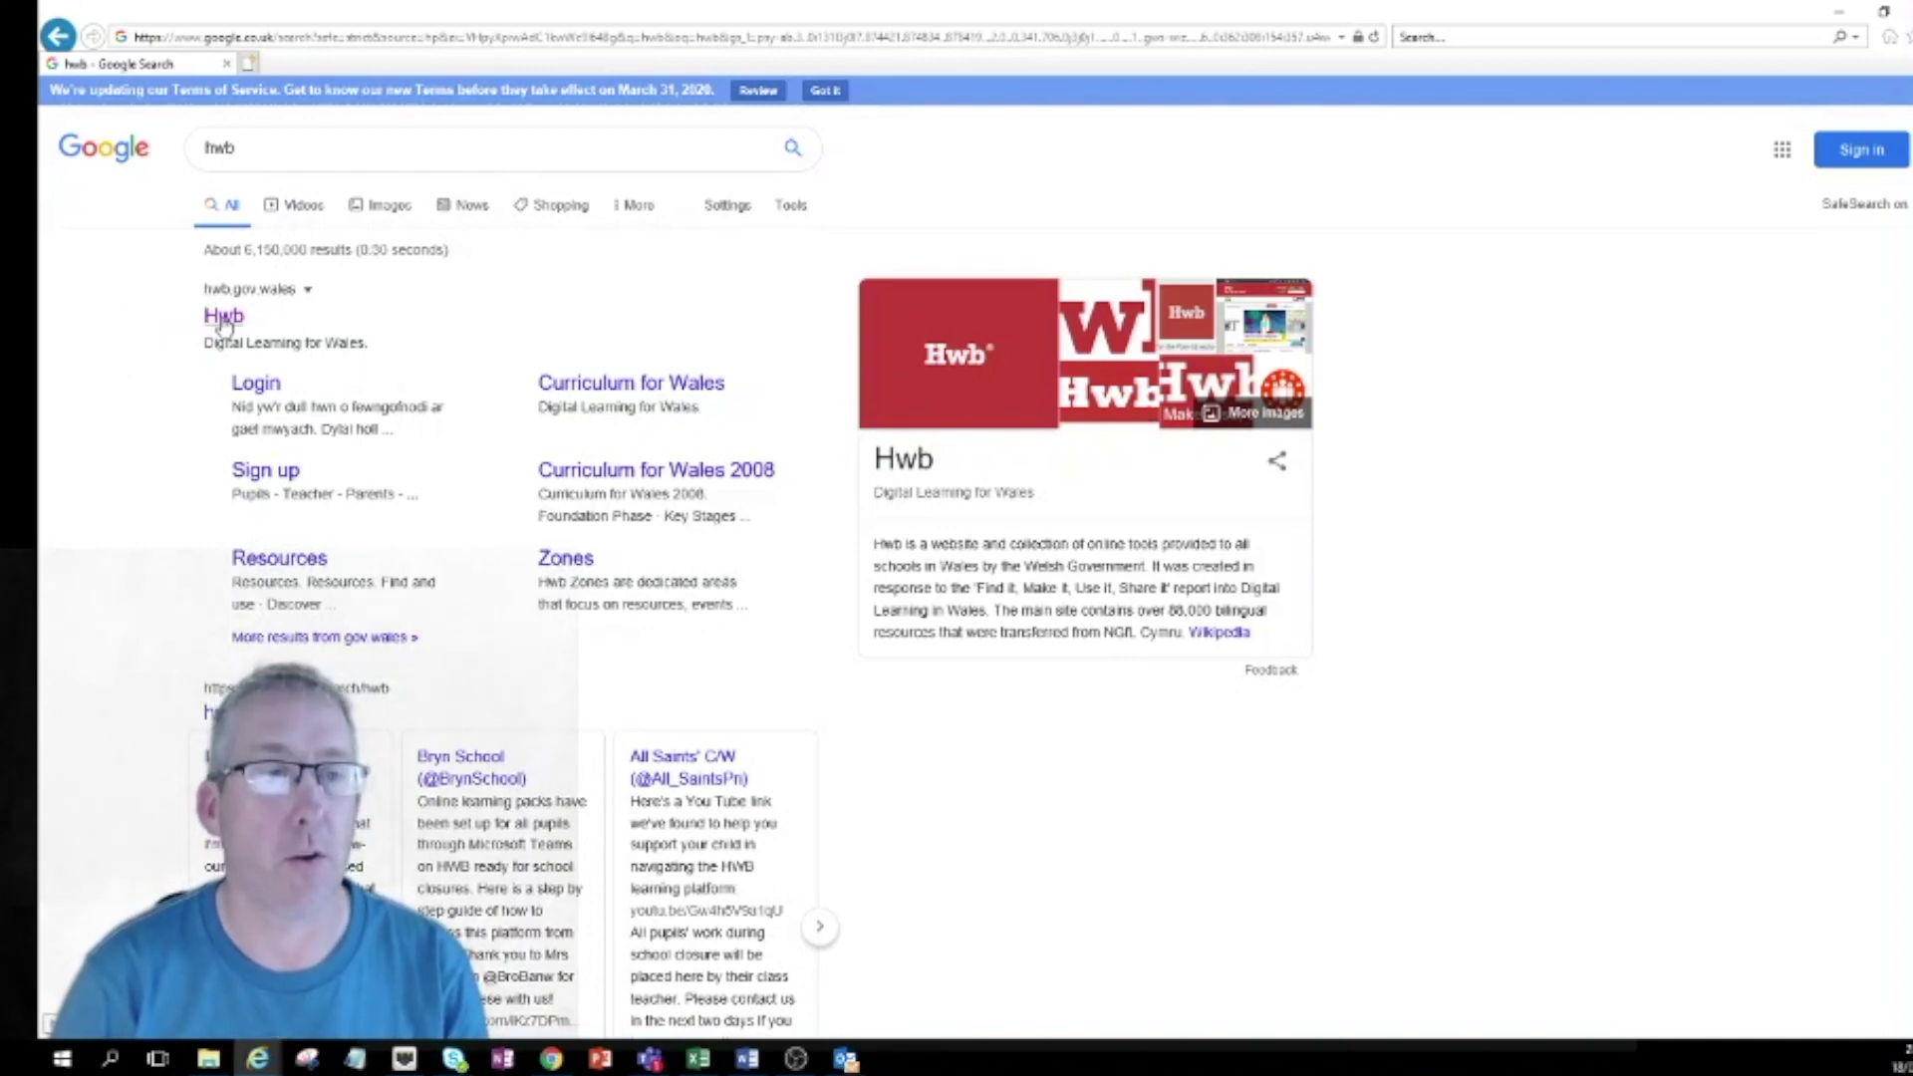
left_click(223, 317)
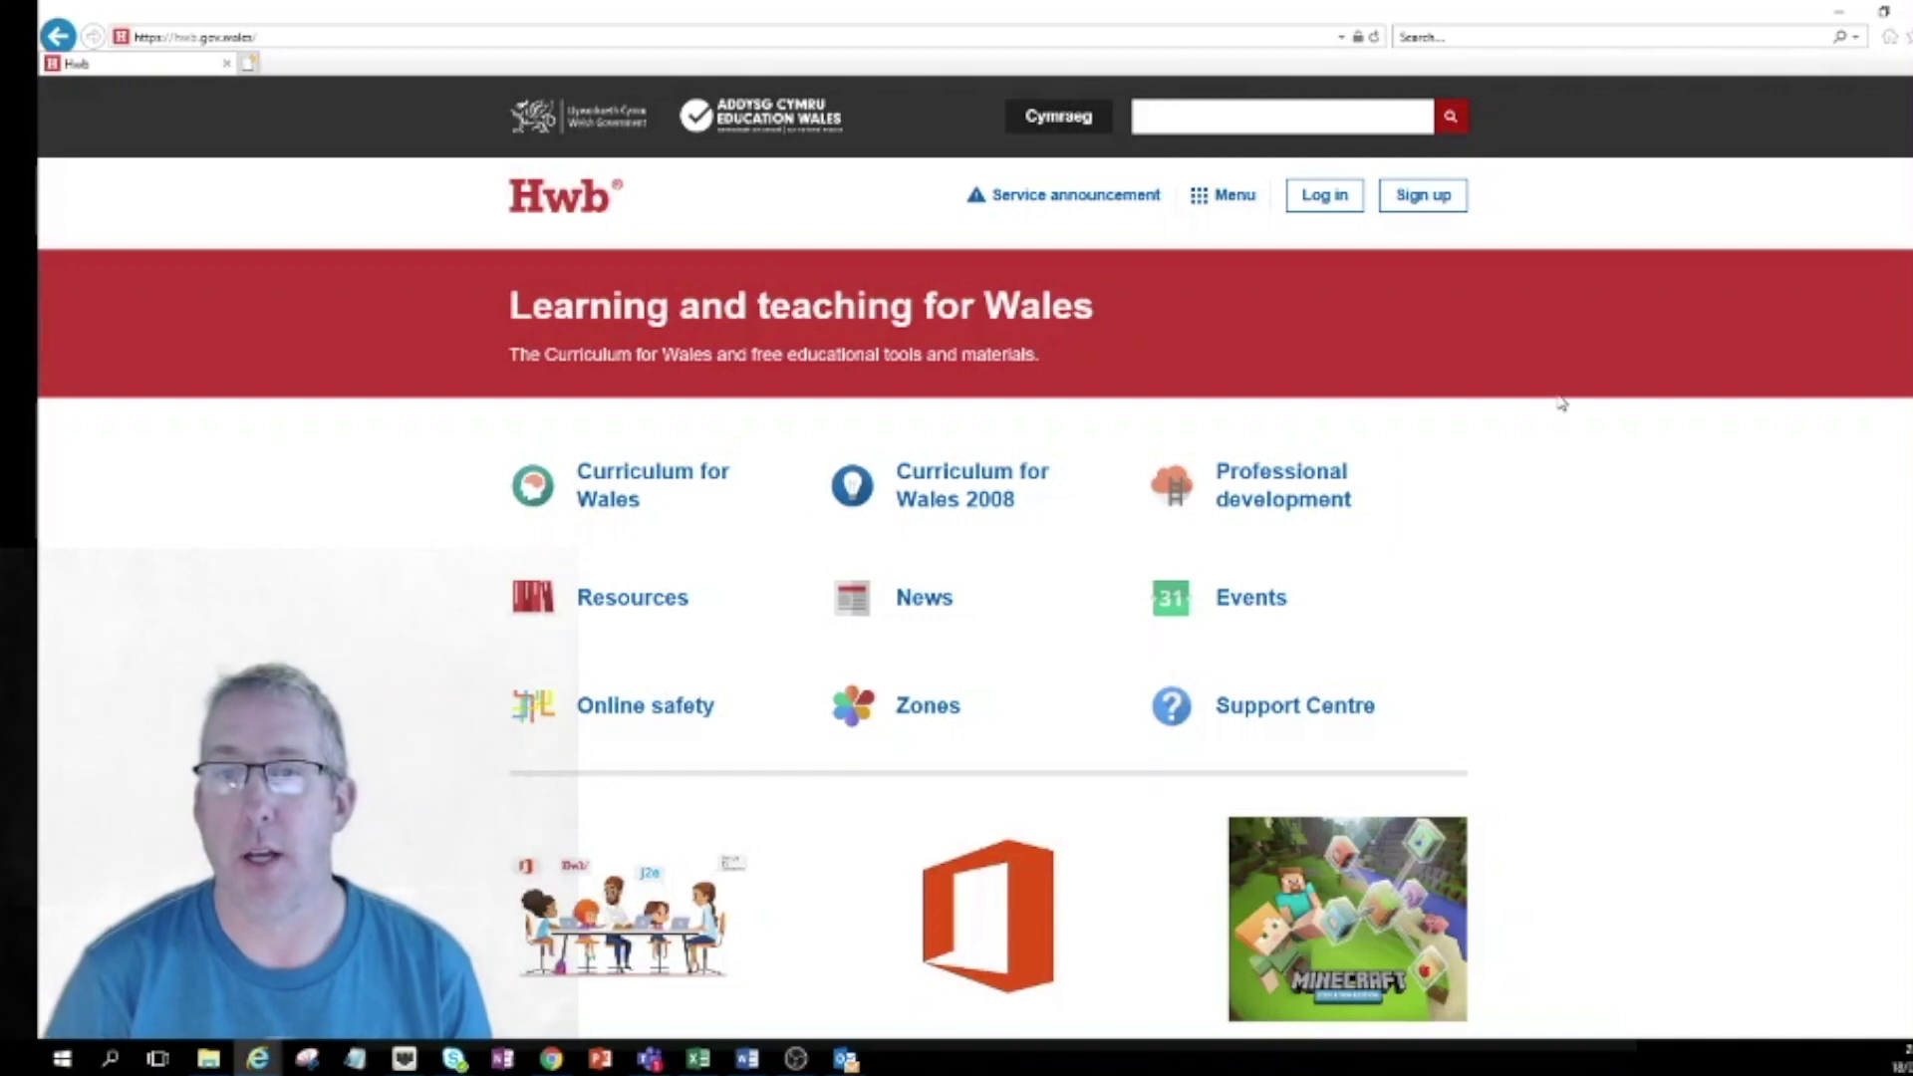
Scroll down the Hwb home page and back to the top, twice.
scroll(1059, 649, "down", 5)
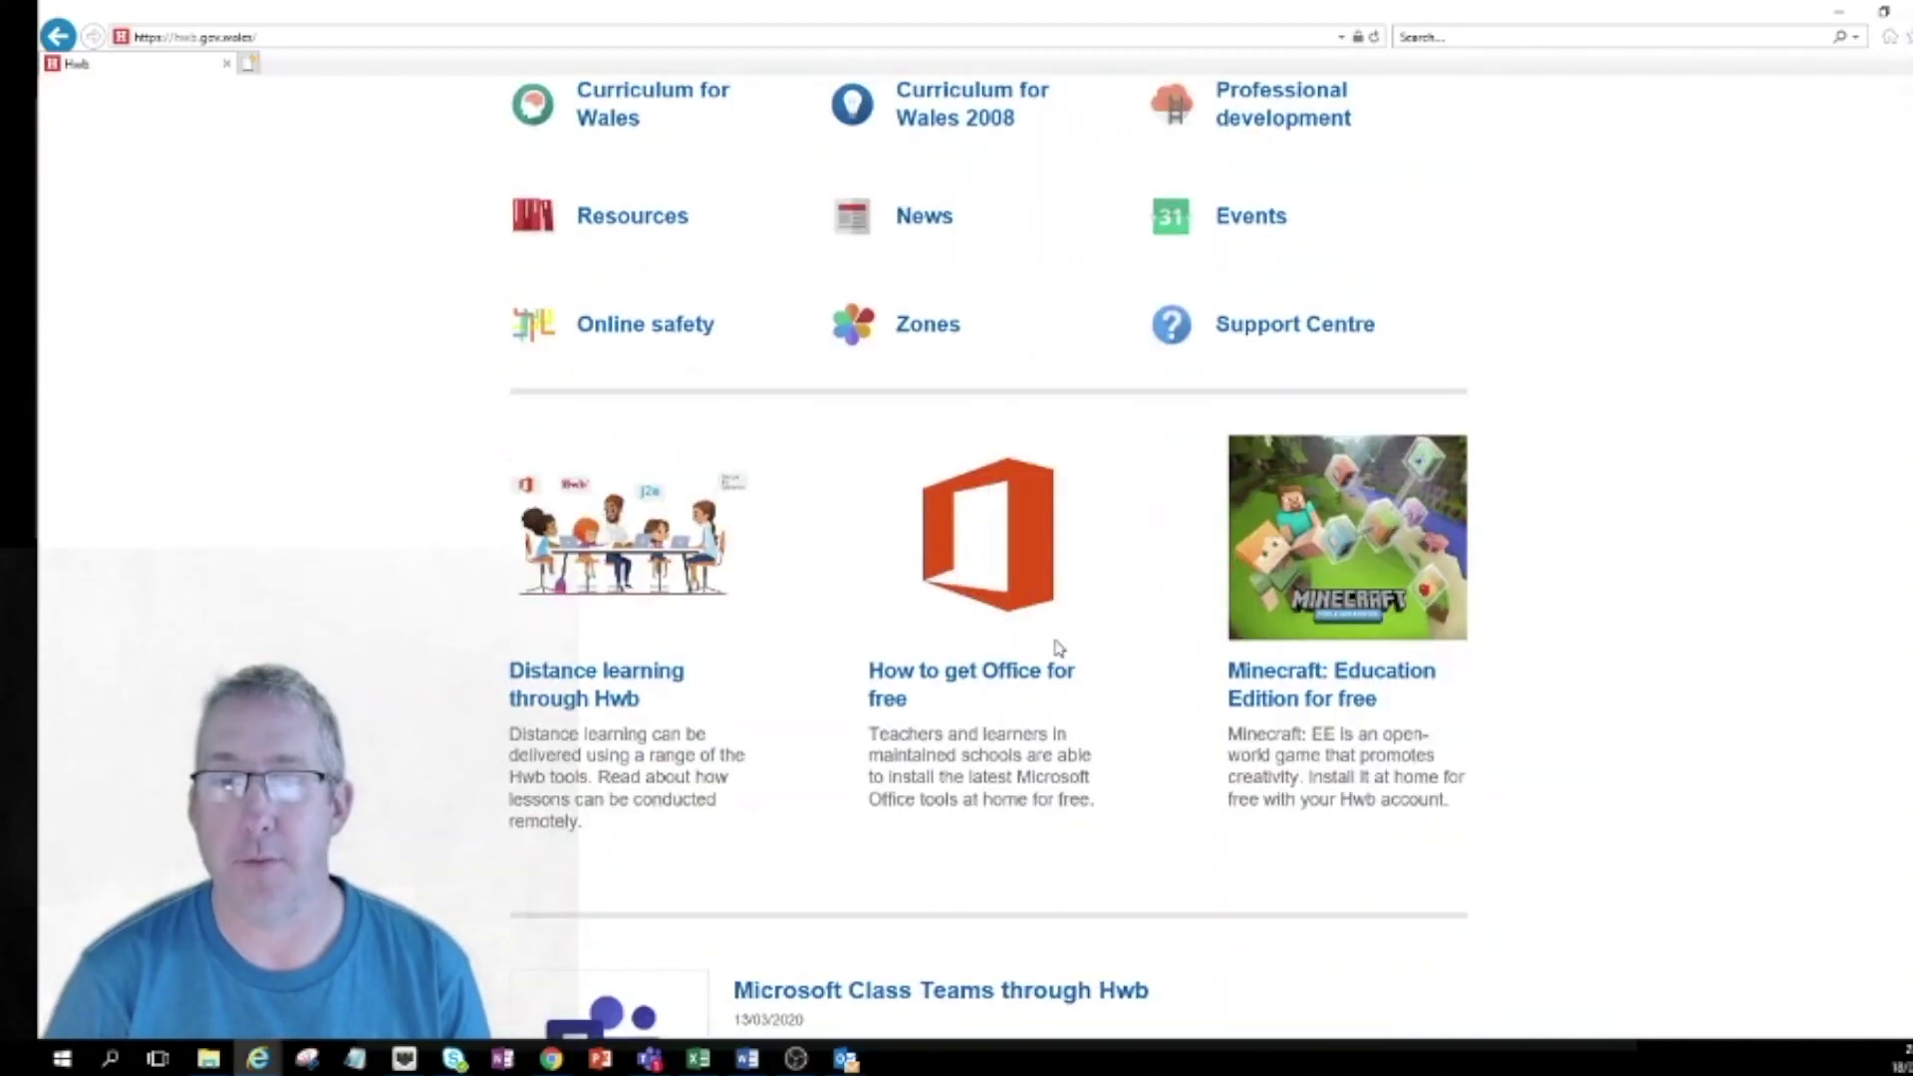
scroll(1059, 649, "up", 4)
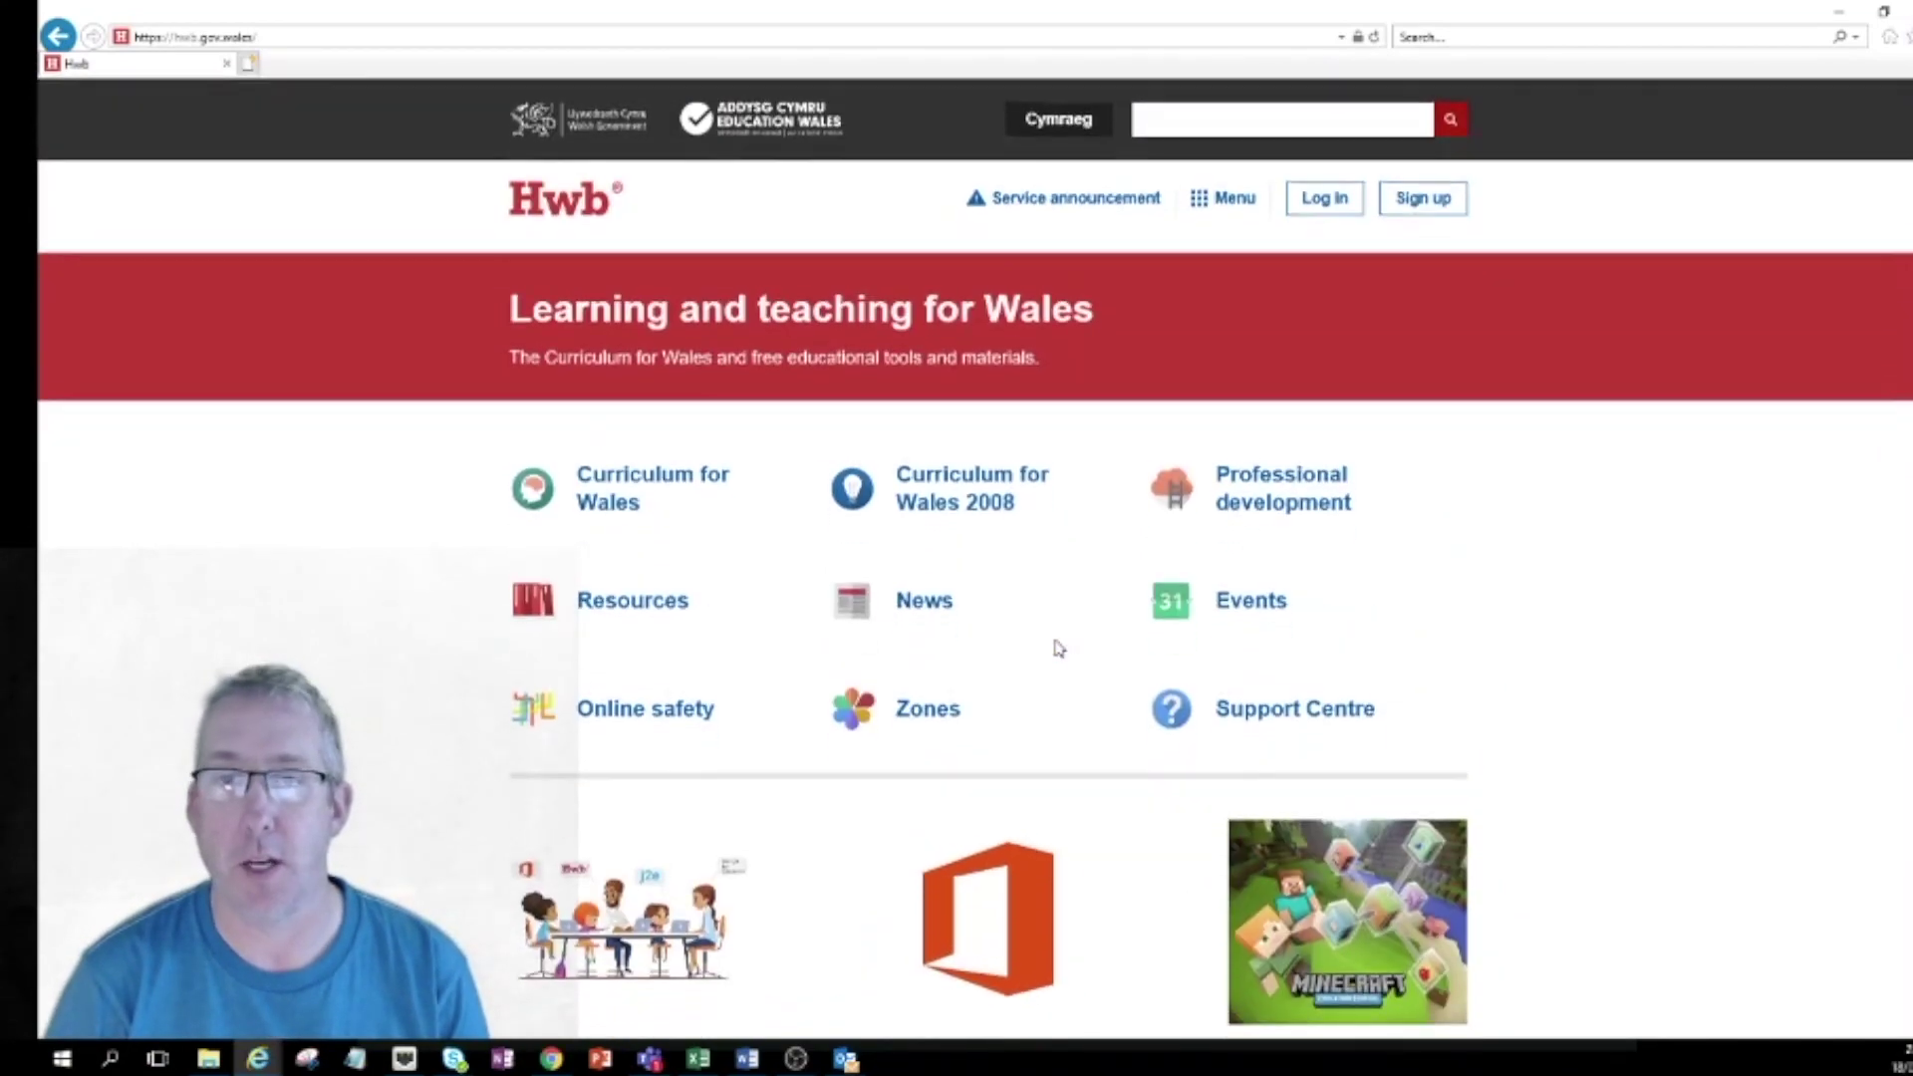
scroll(1059, 648, "down", 6)
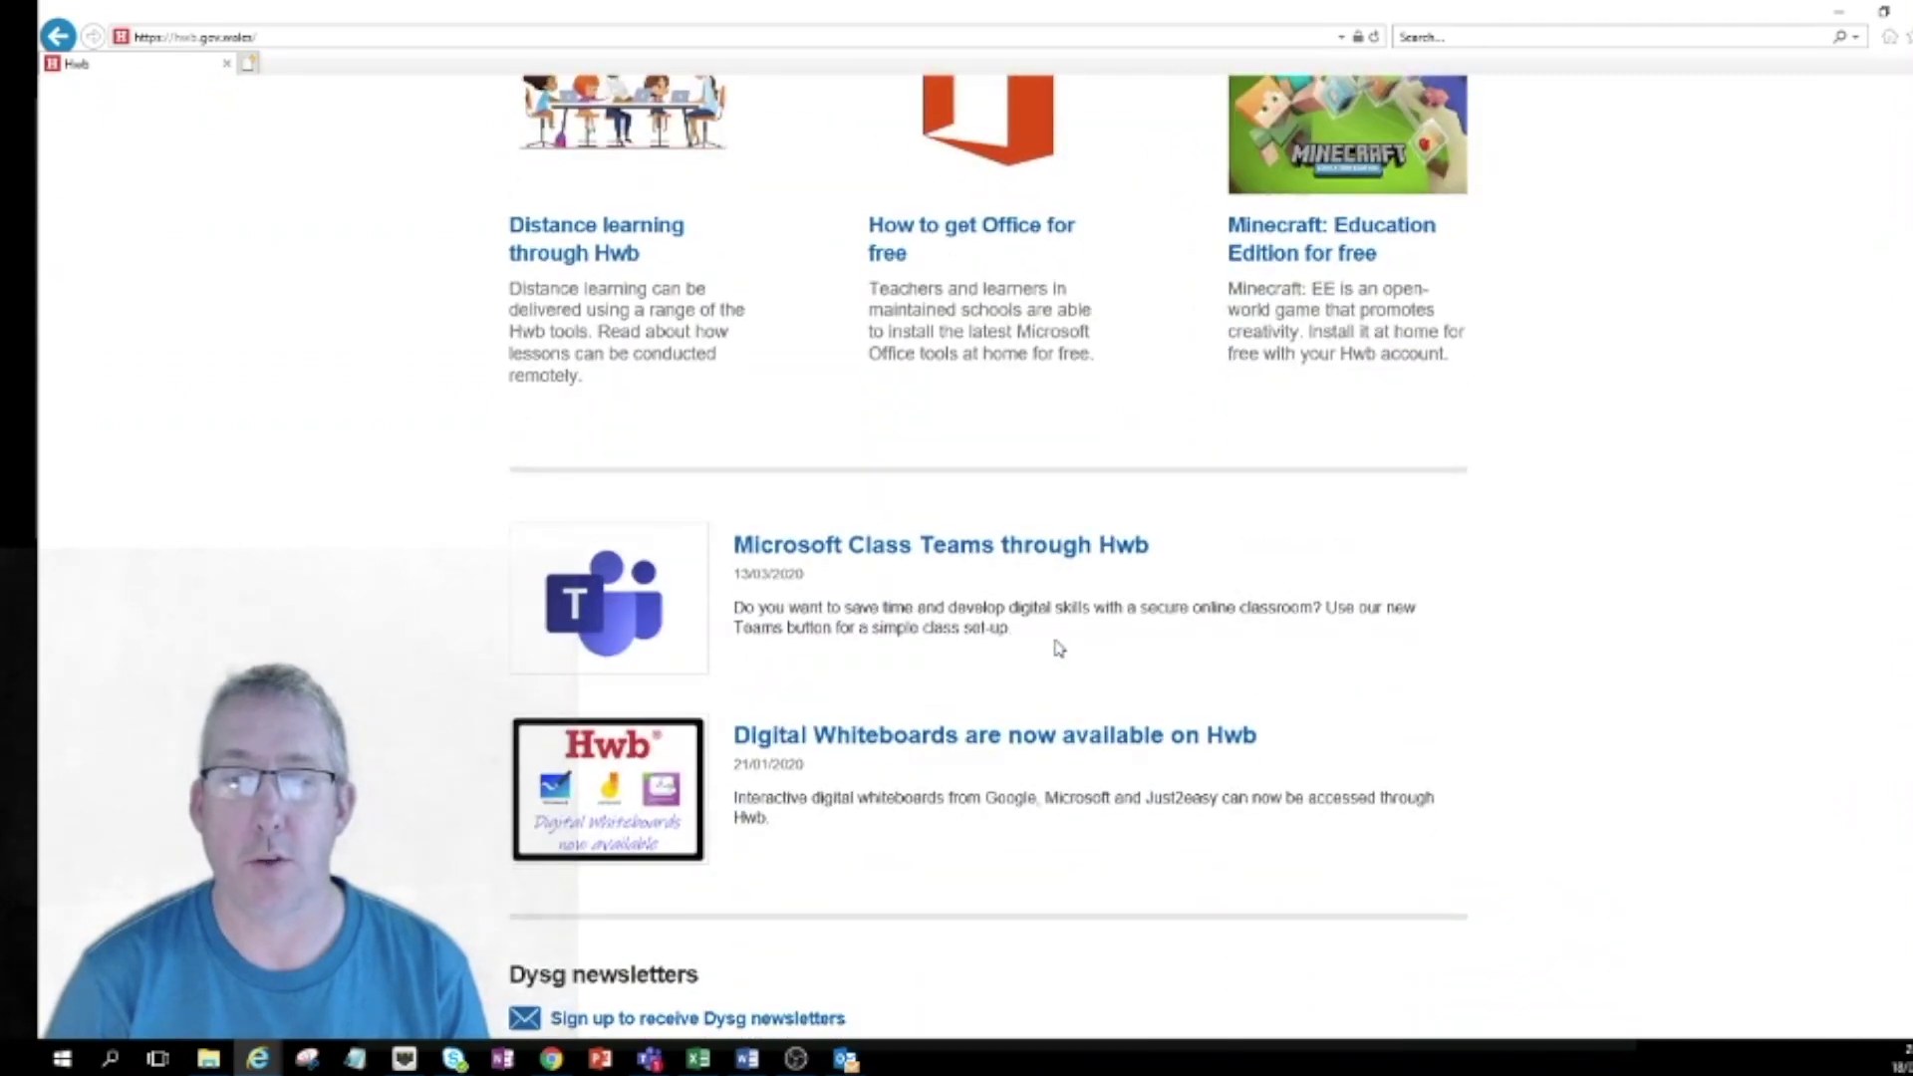
scroll(1059, 649, "up", 8)
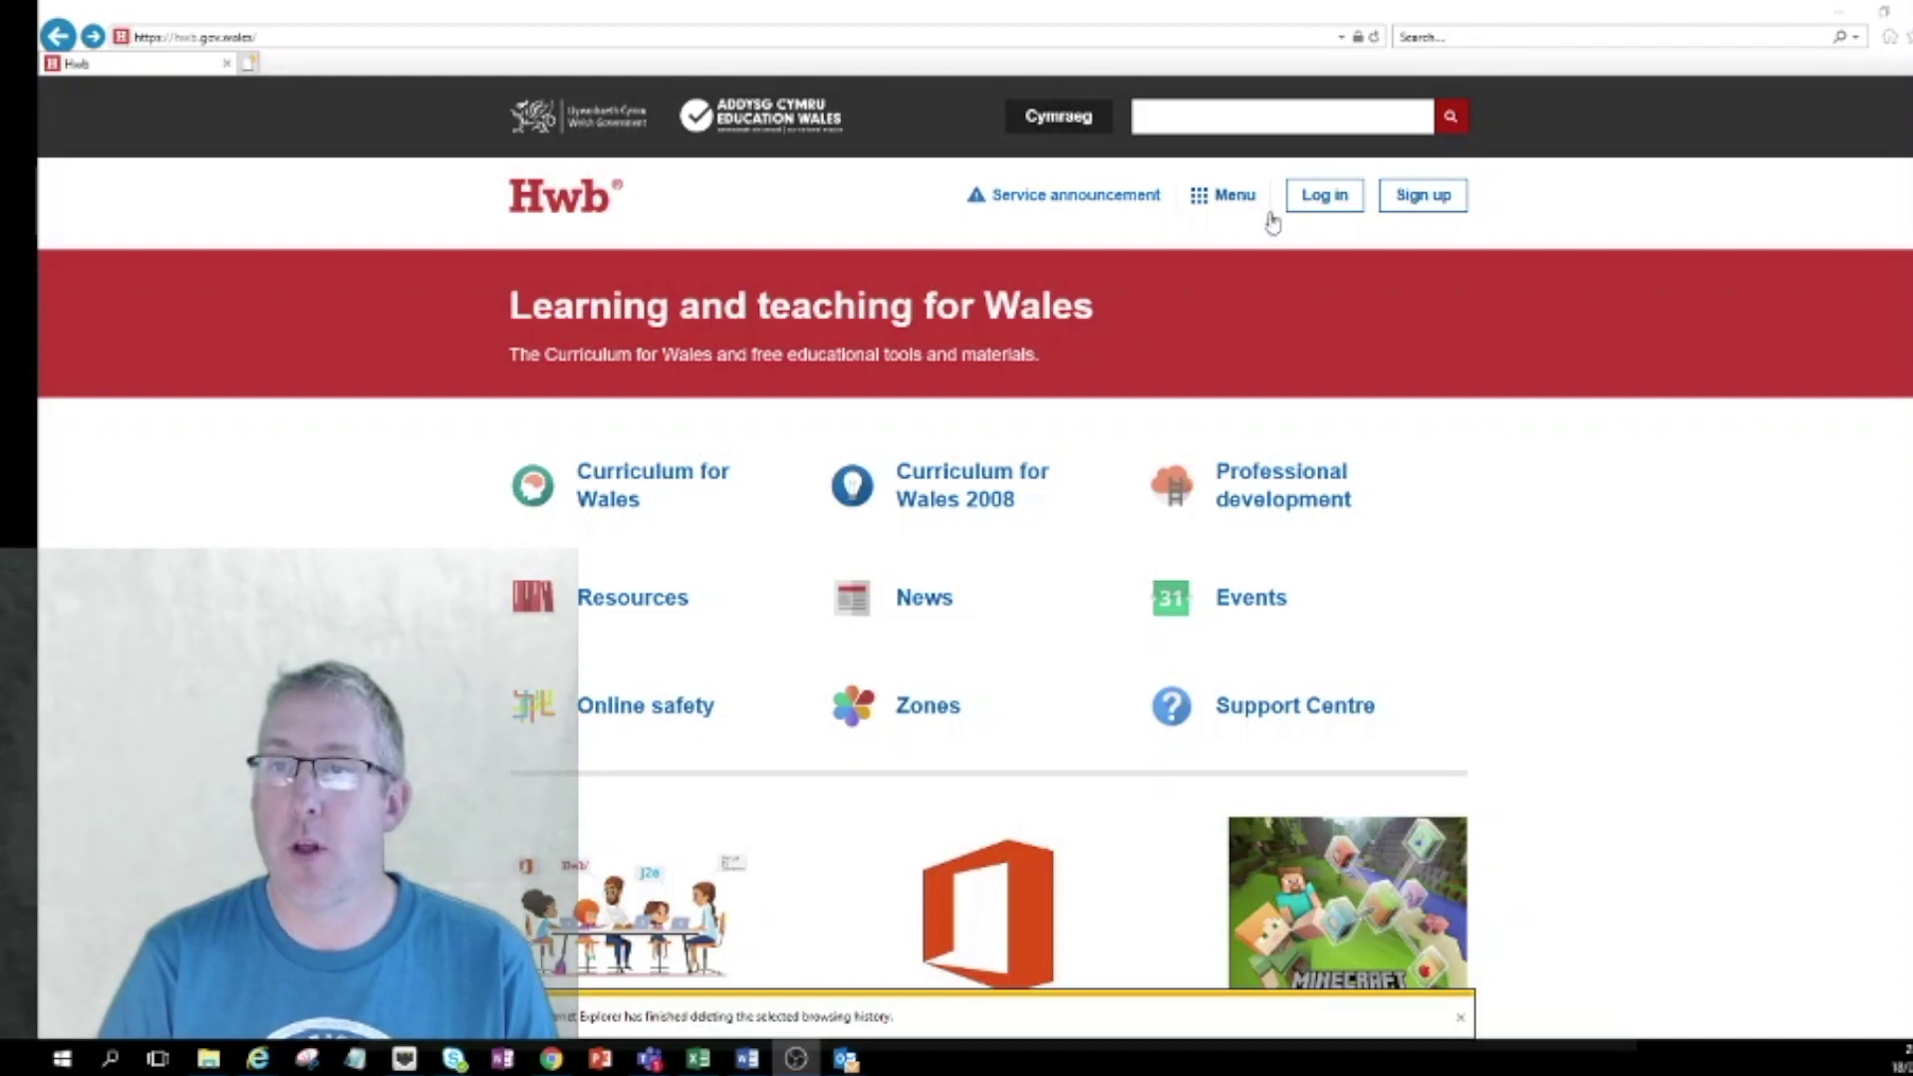
Go to the Hwb sign-in page and enter the pupil's account e-mail address.
left_click(1329, 205)
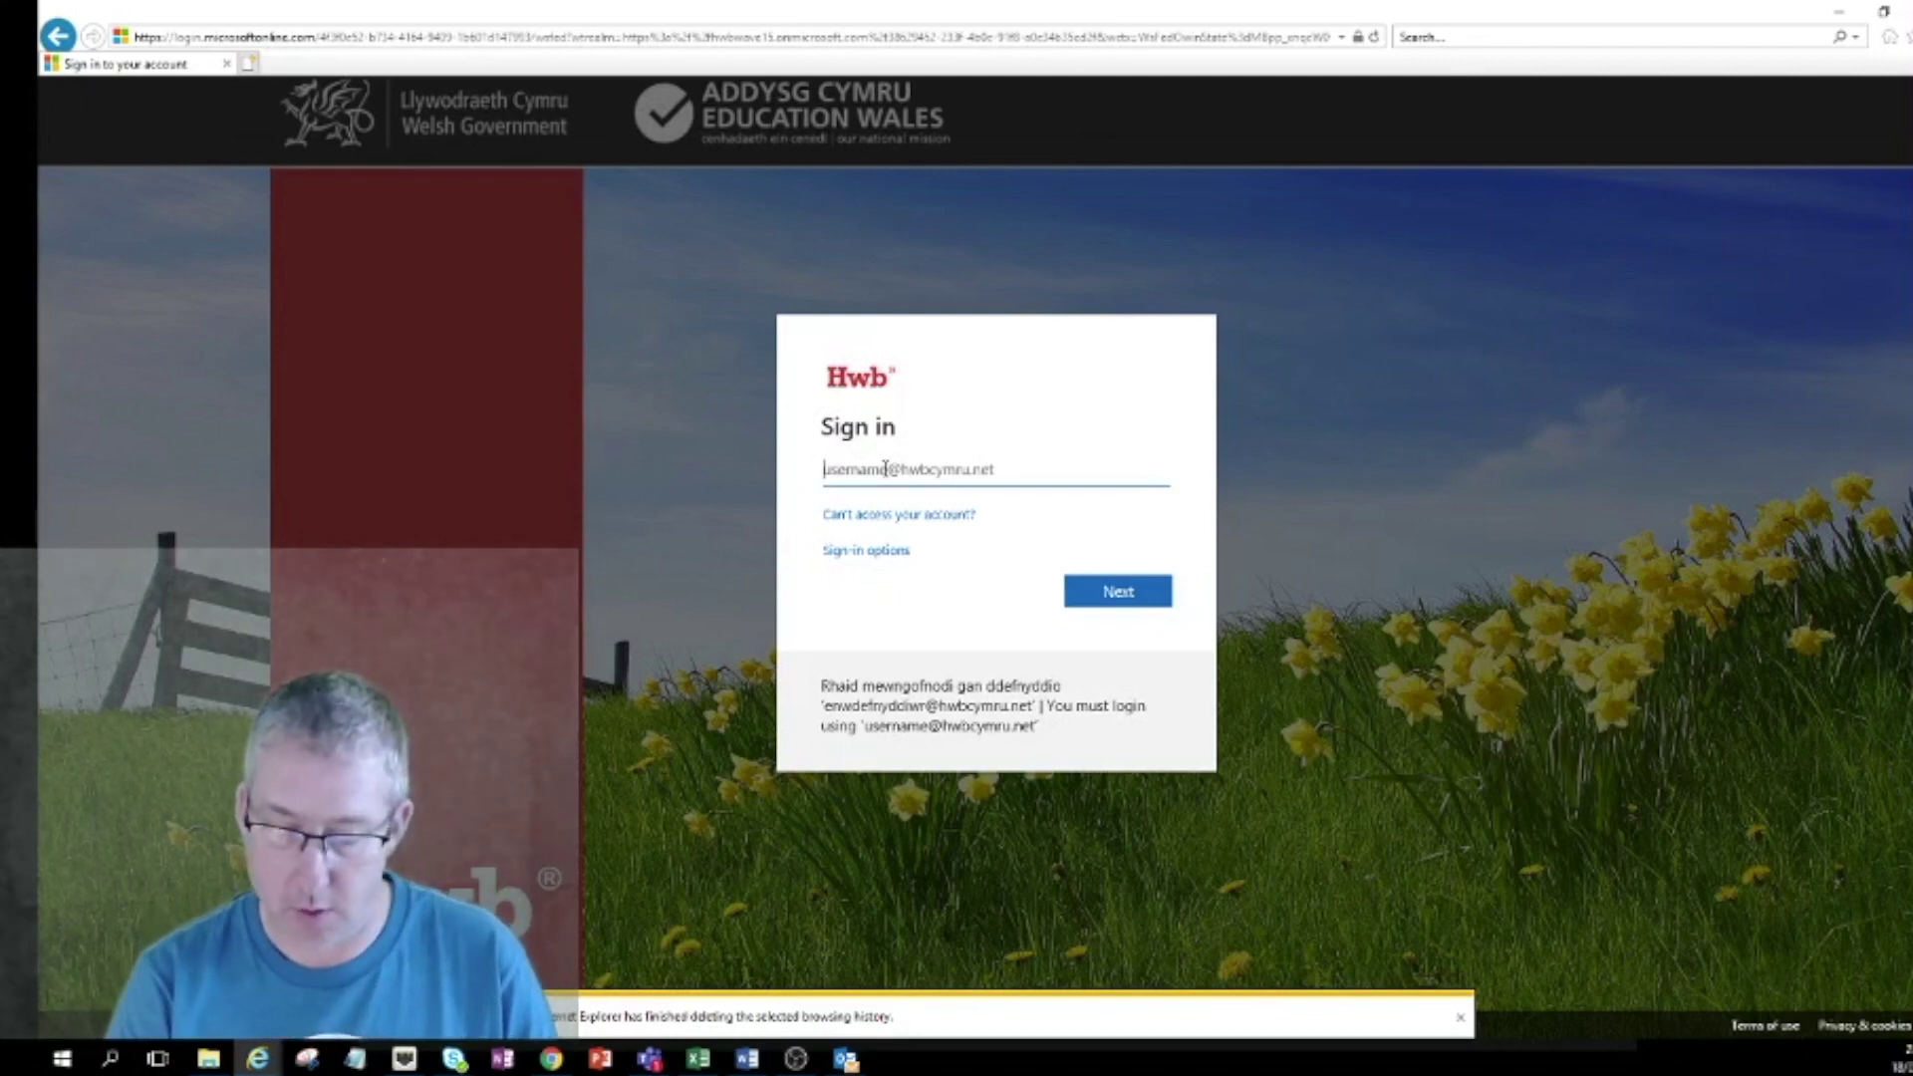
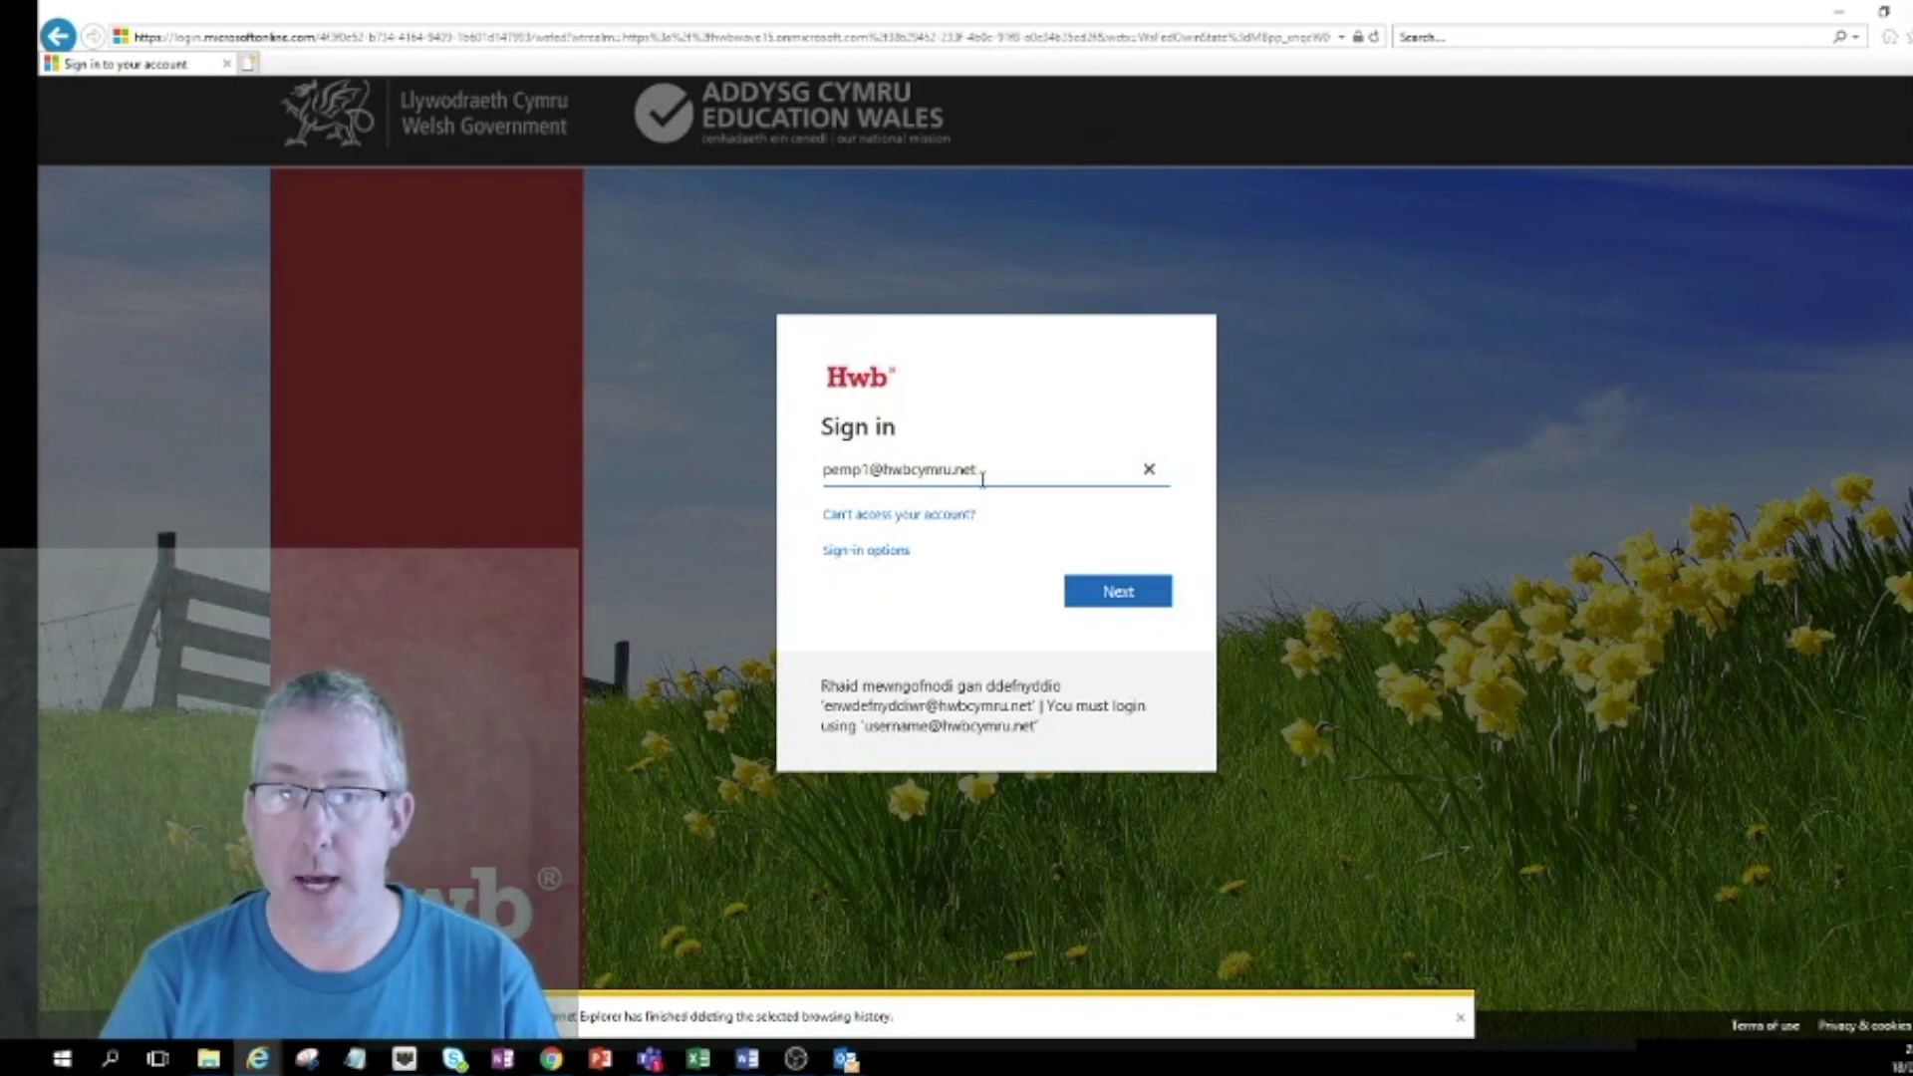
Enter the account password, sign in to Hwb and launch Just2easy.
left_click(1121, 593)
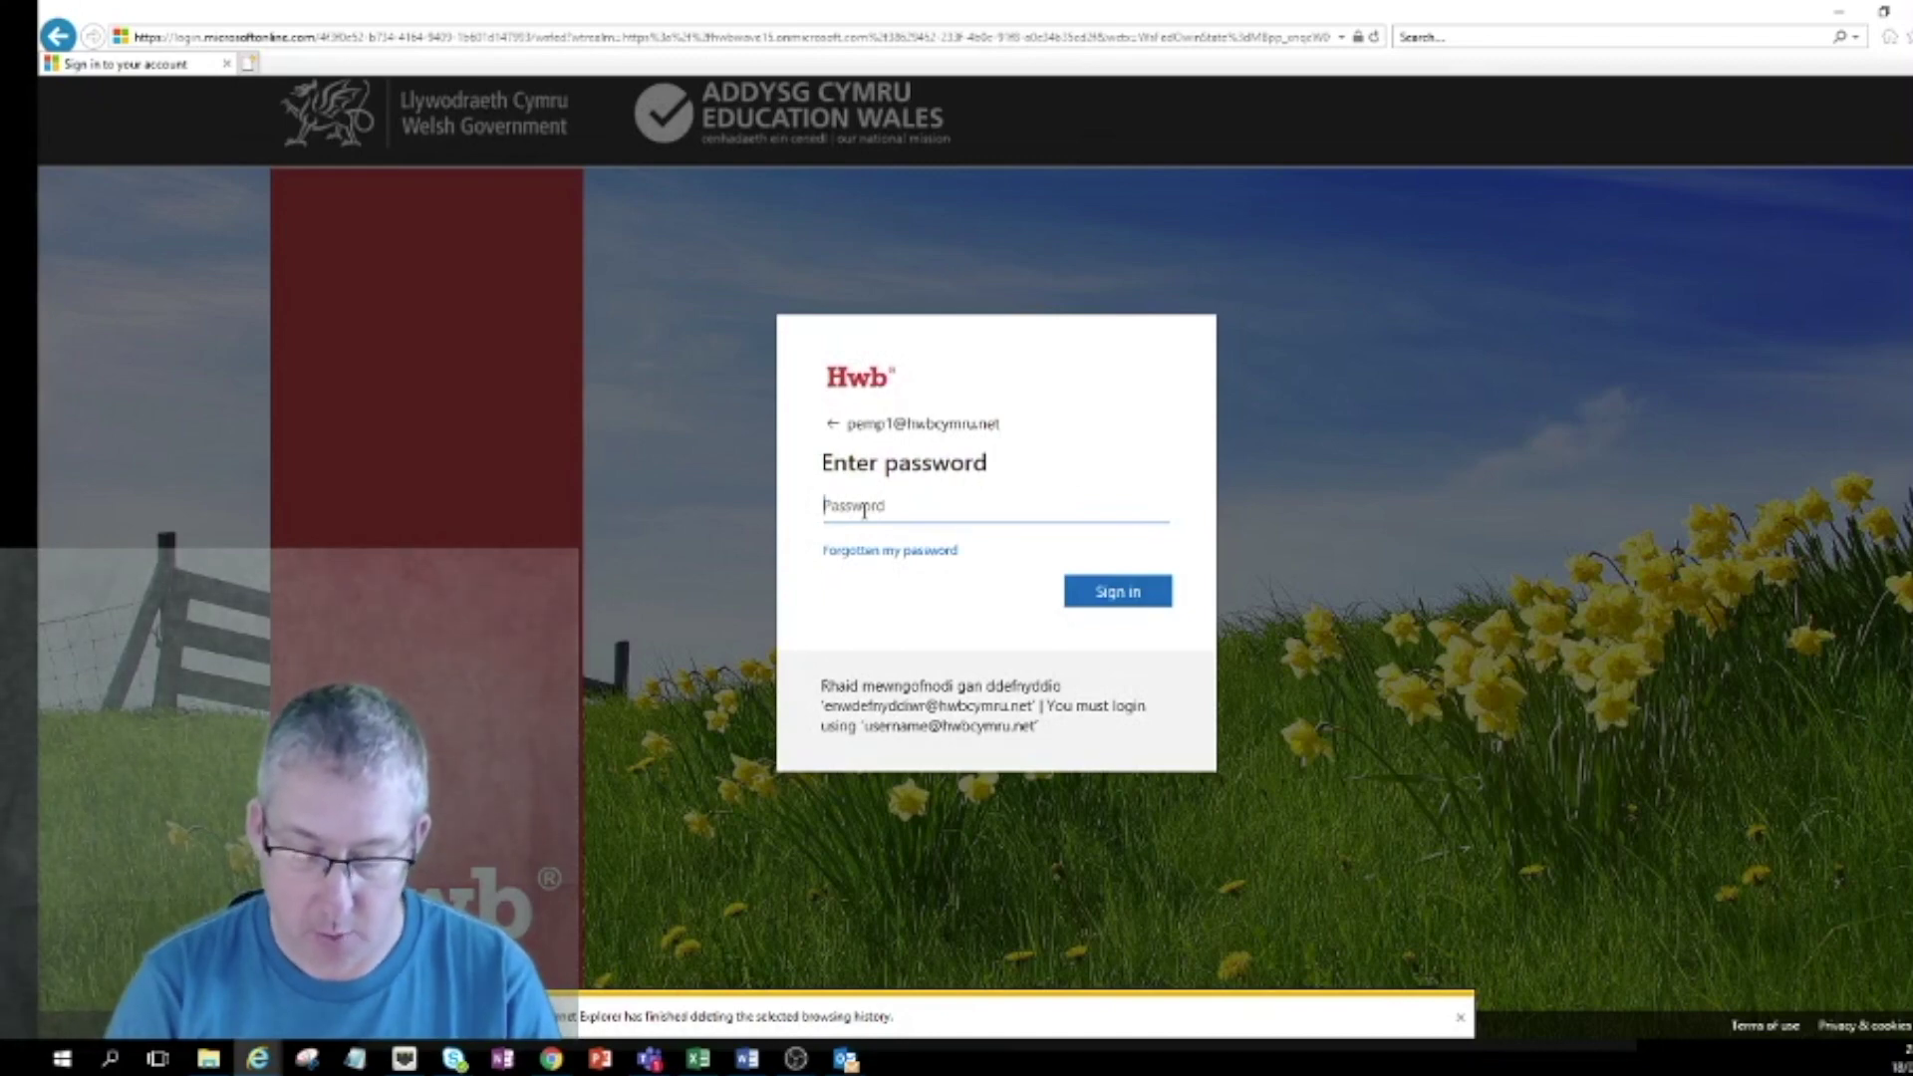
type("**")
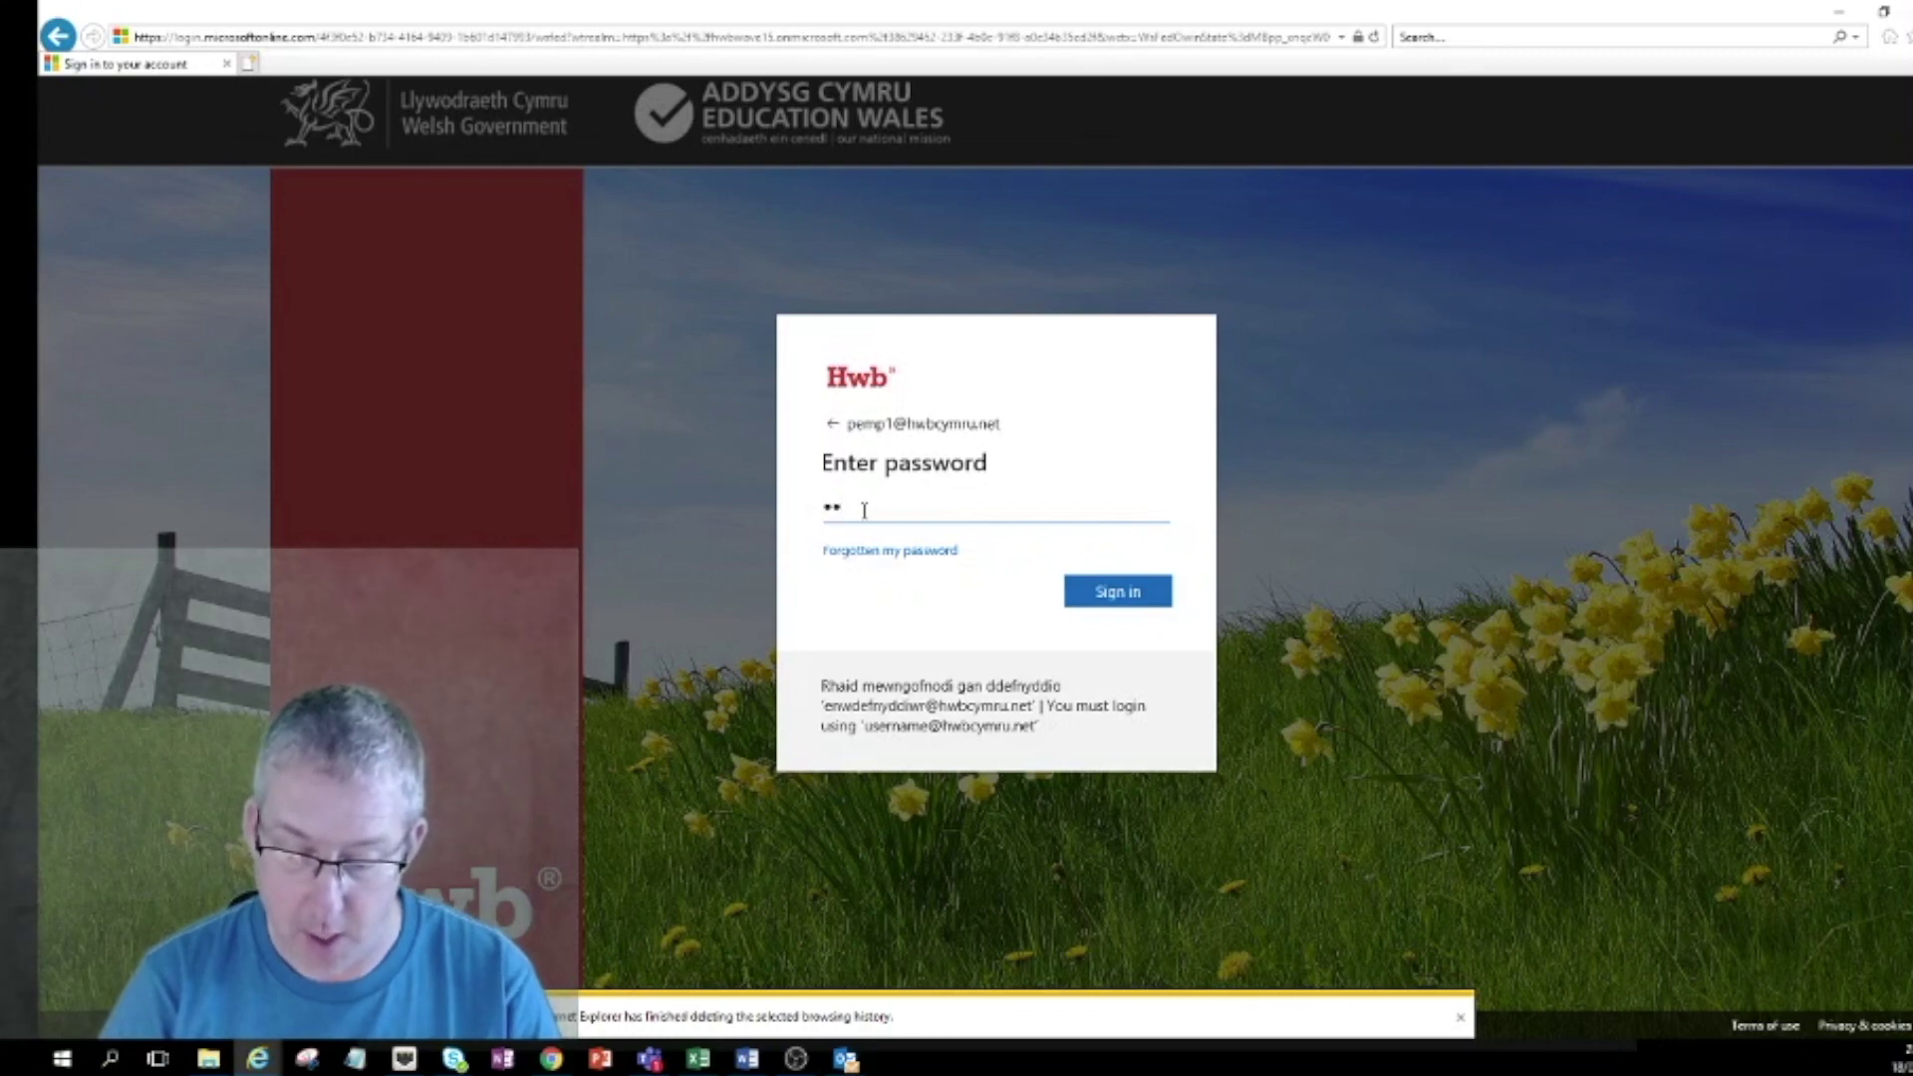
type("**")
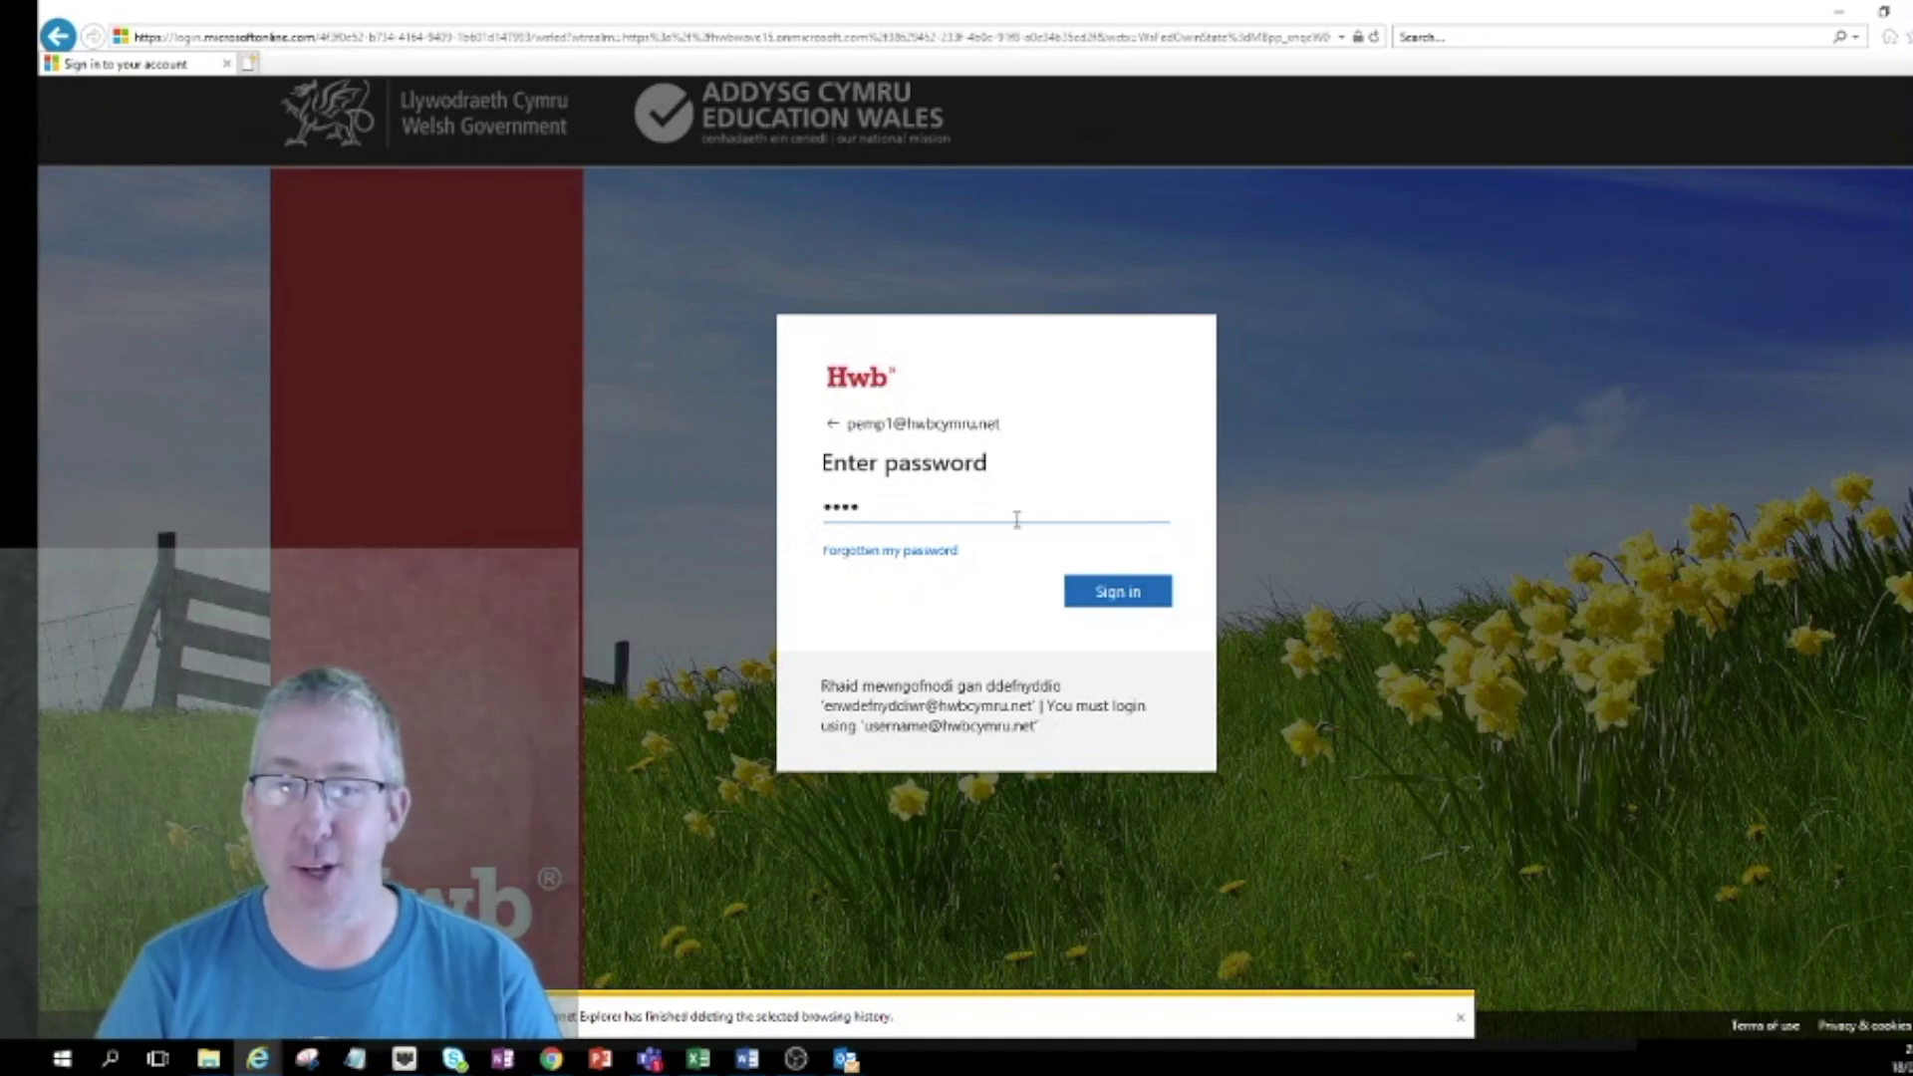
left_click(1127, 595)
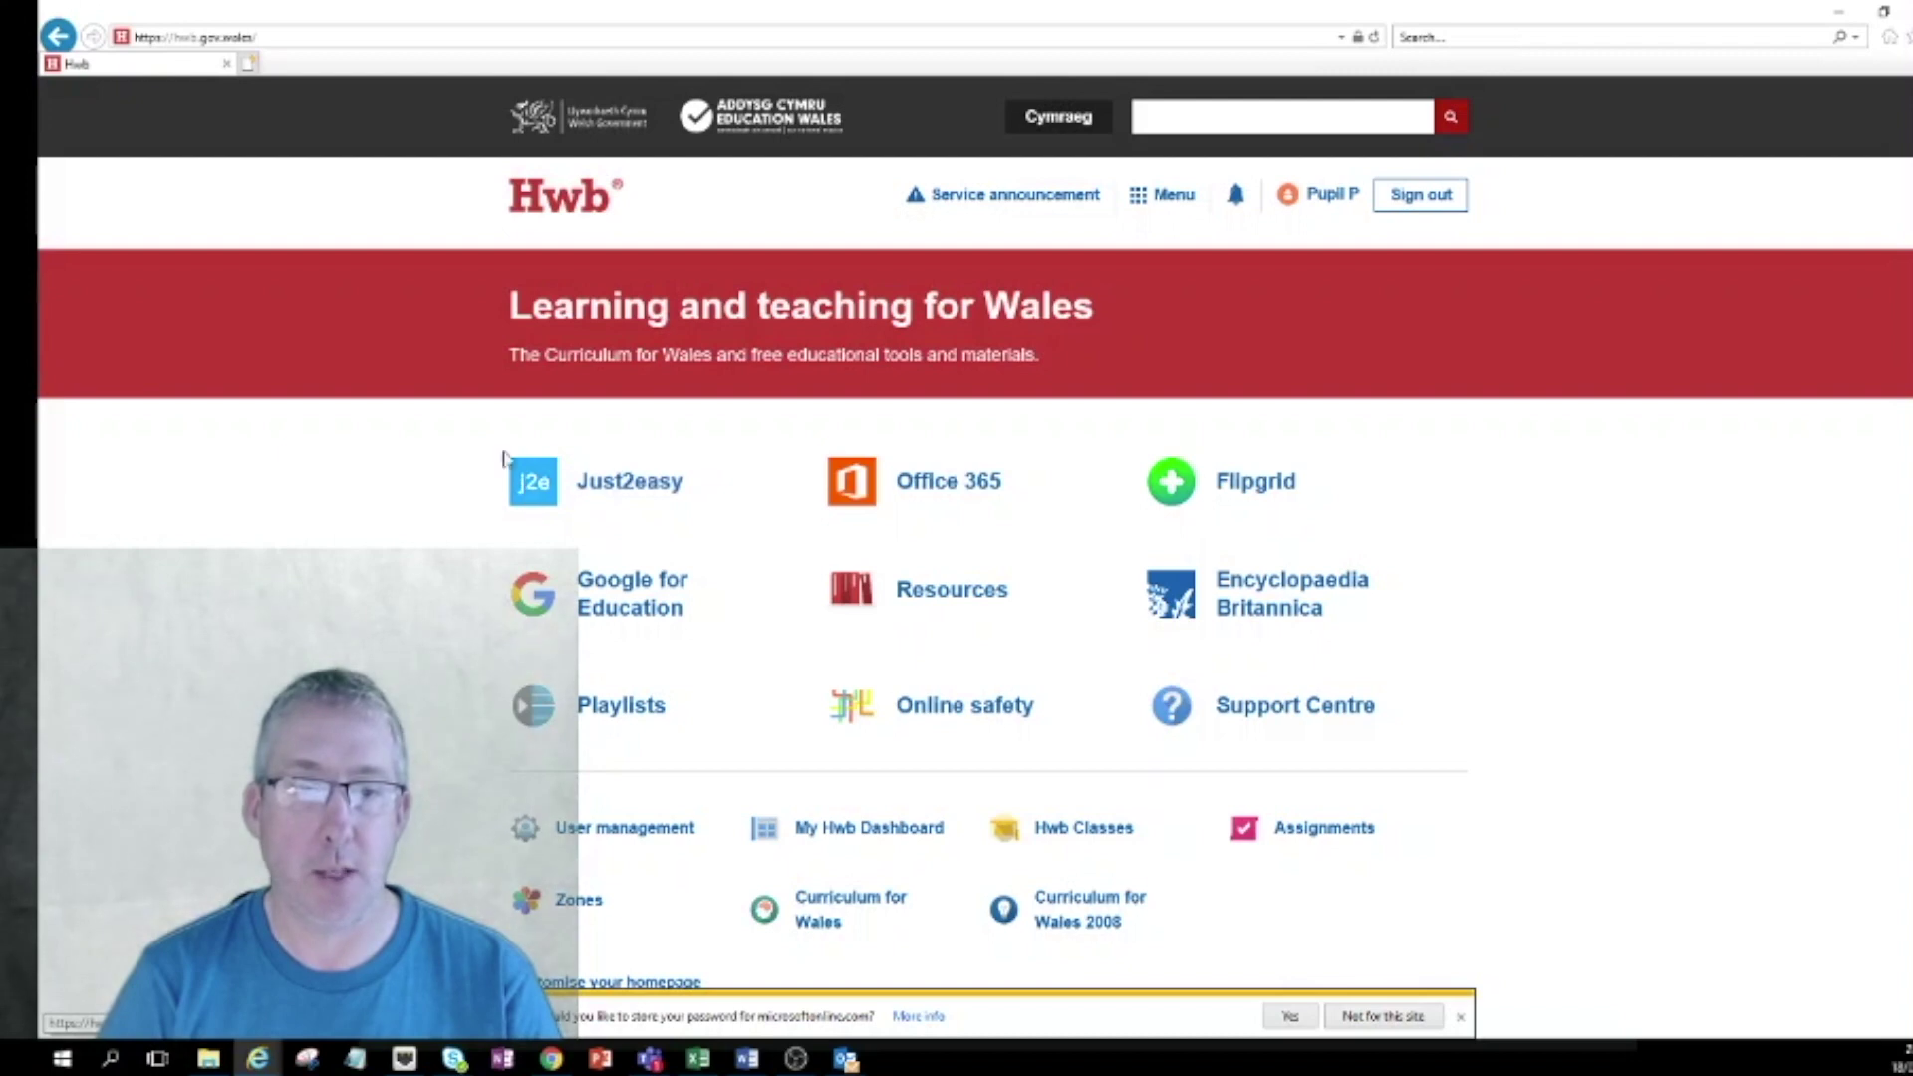
left_click(619, 483)
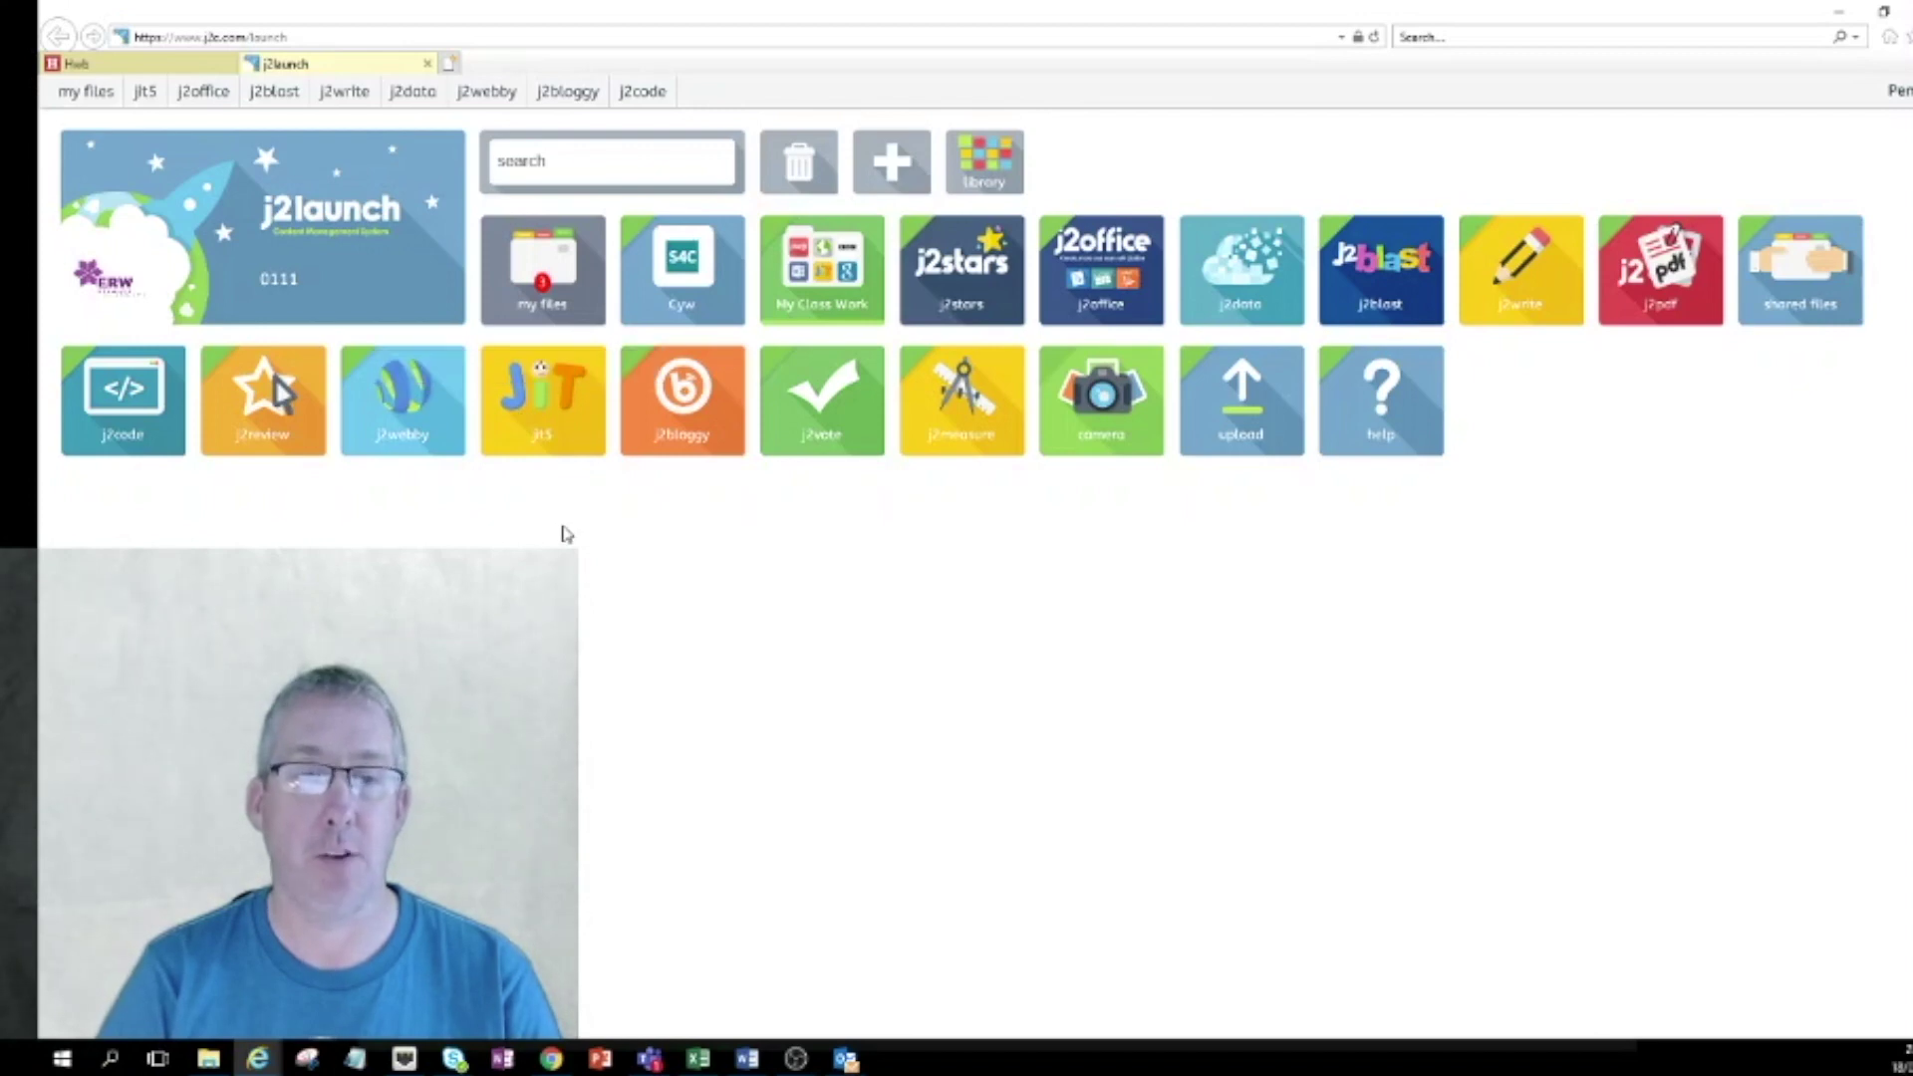
Open the JIT5 tools for young learners from the j2launch tiles.
left_click(541, 406)
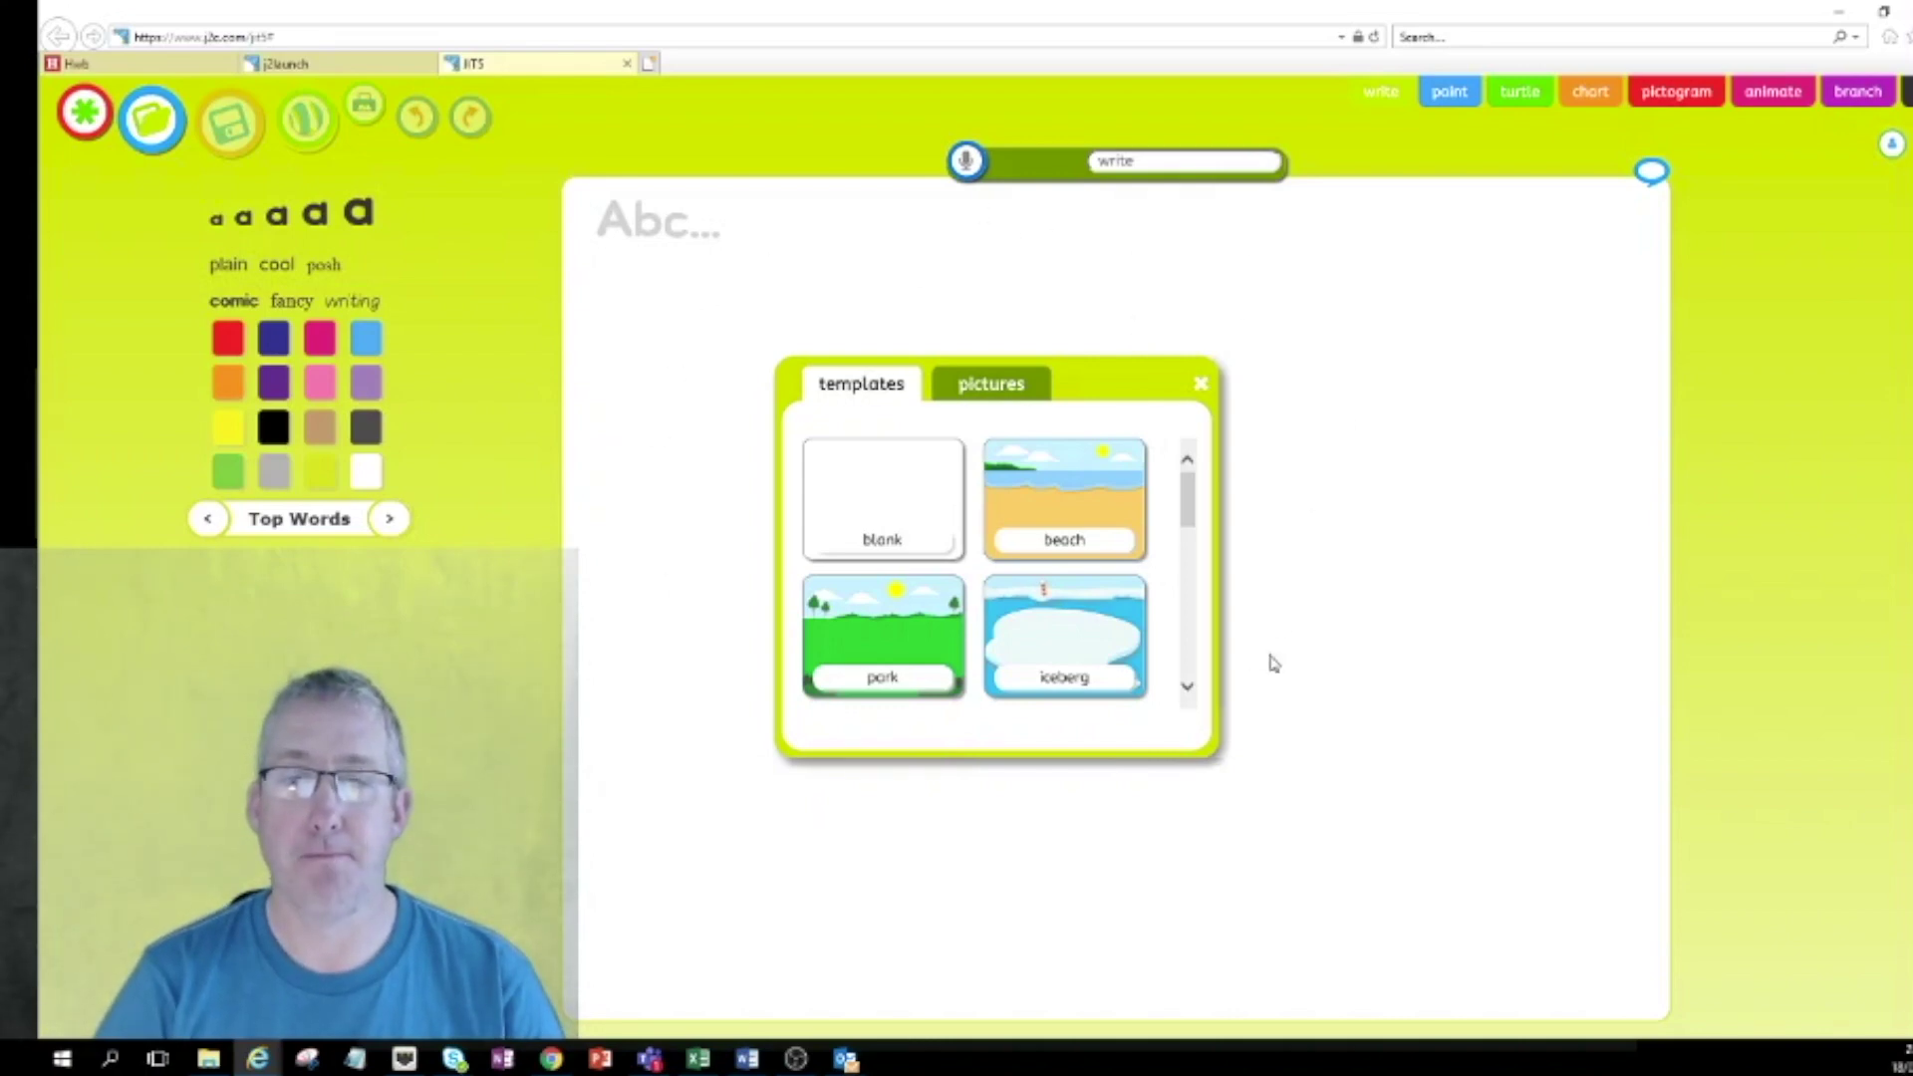
Scroll down the JIT templates and apply the ocean template as the page background.
scroll(1094, 602, "down", 2)
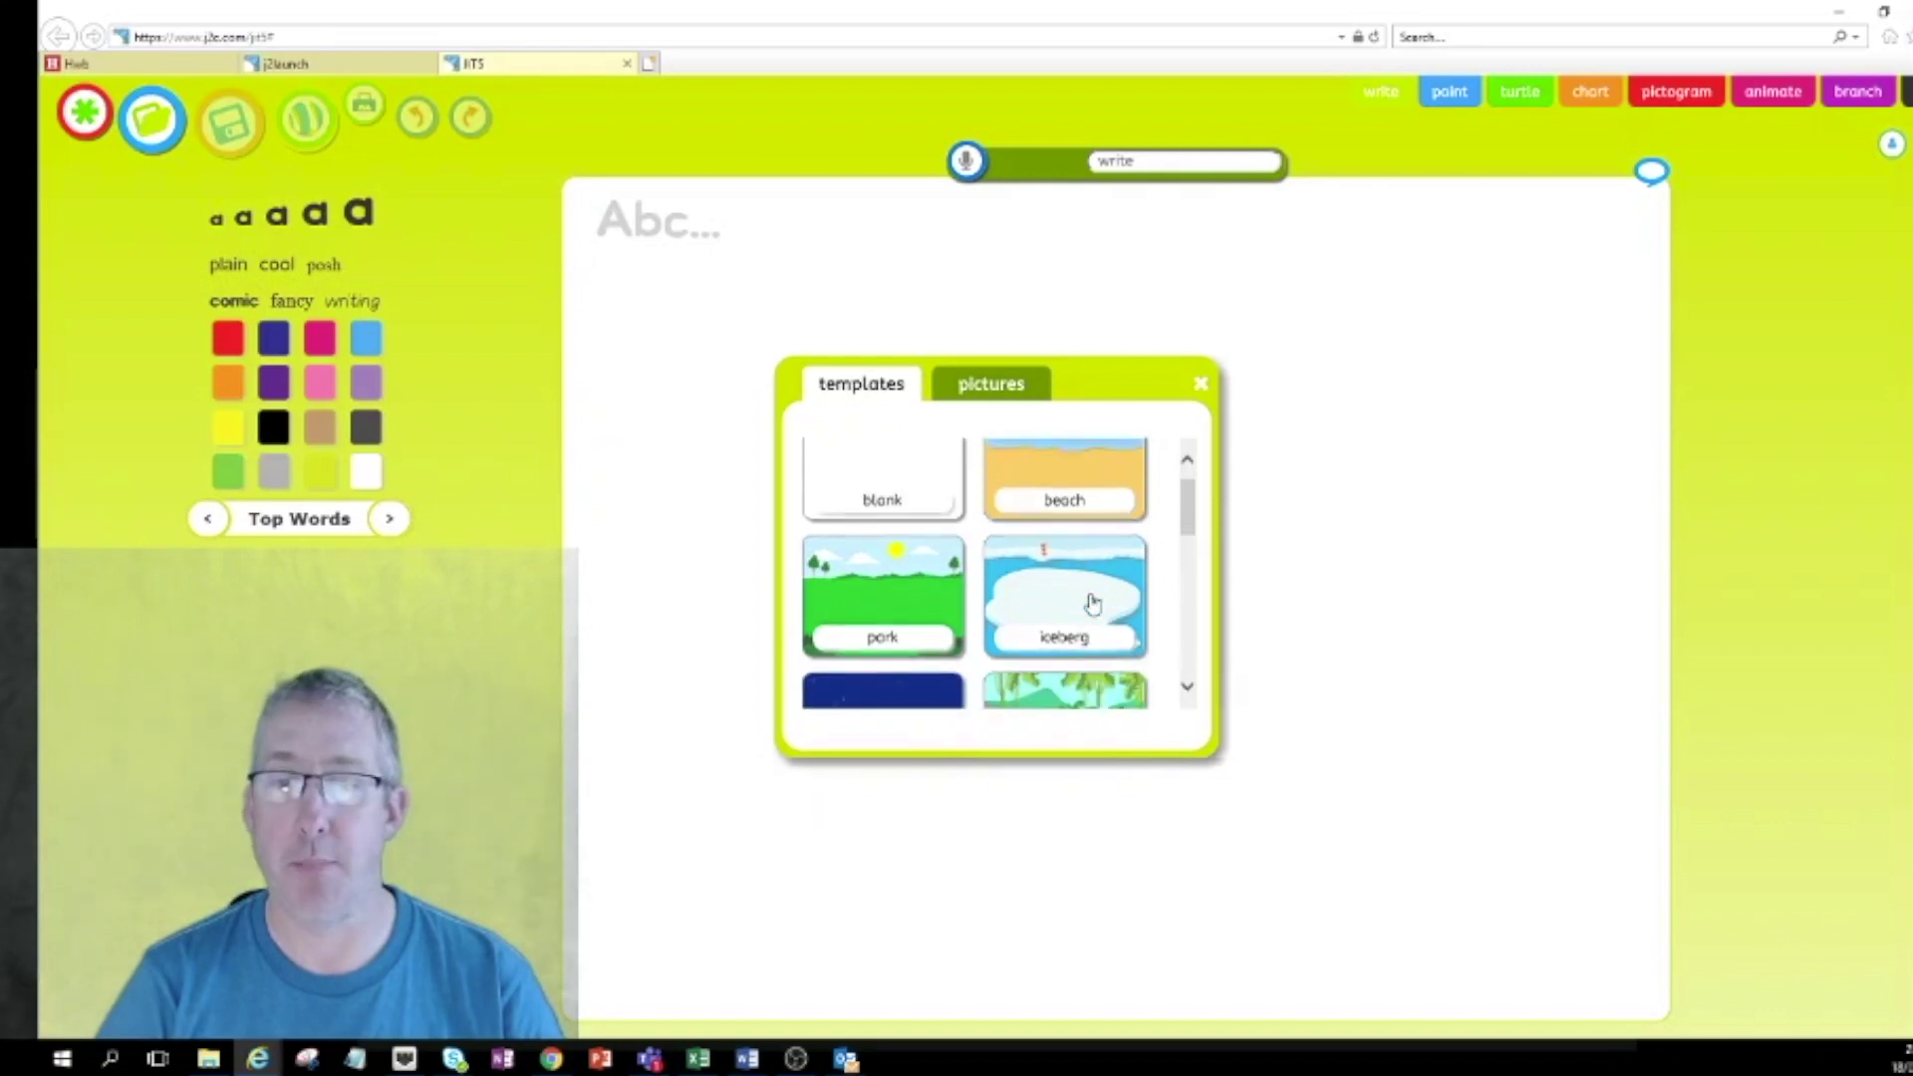
left_click_drag(1187, 522, 1187, 641)
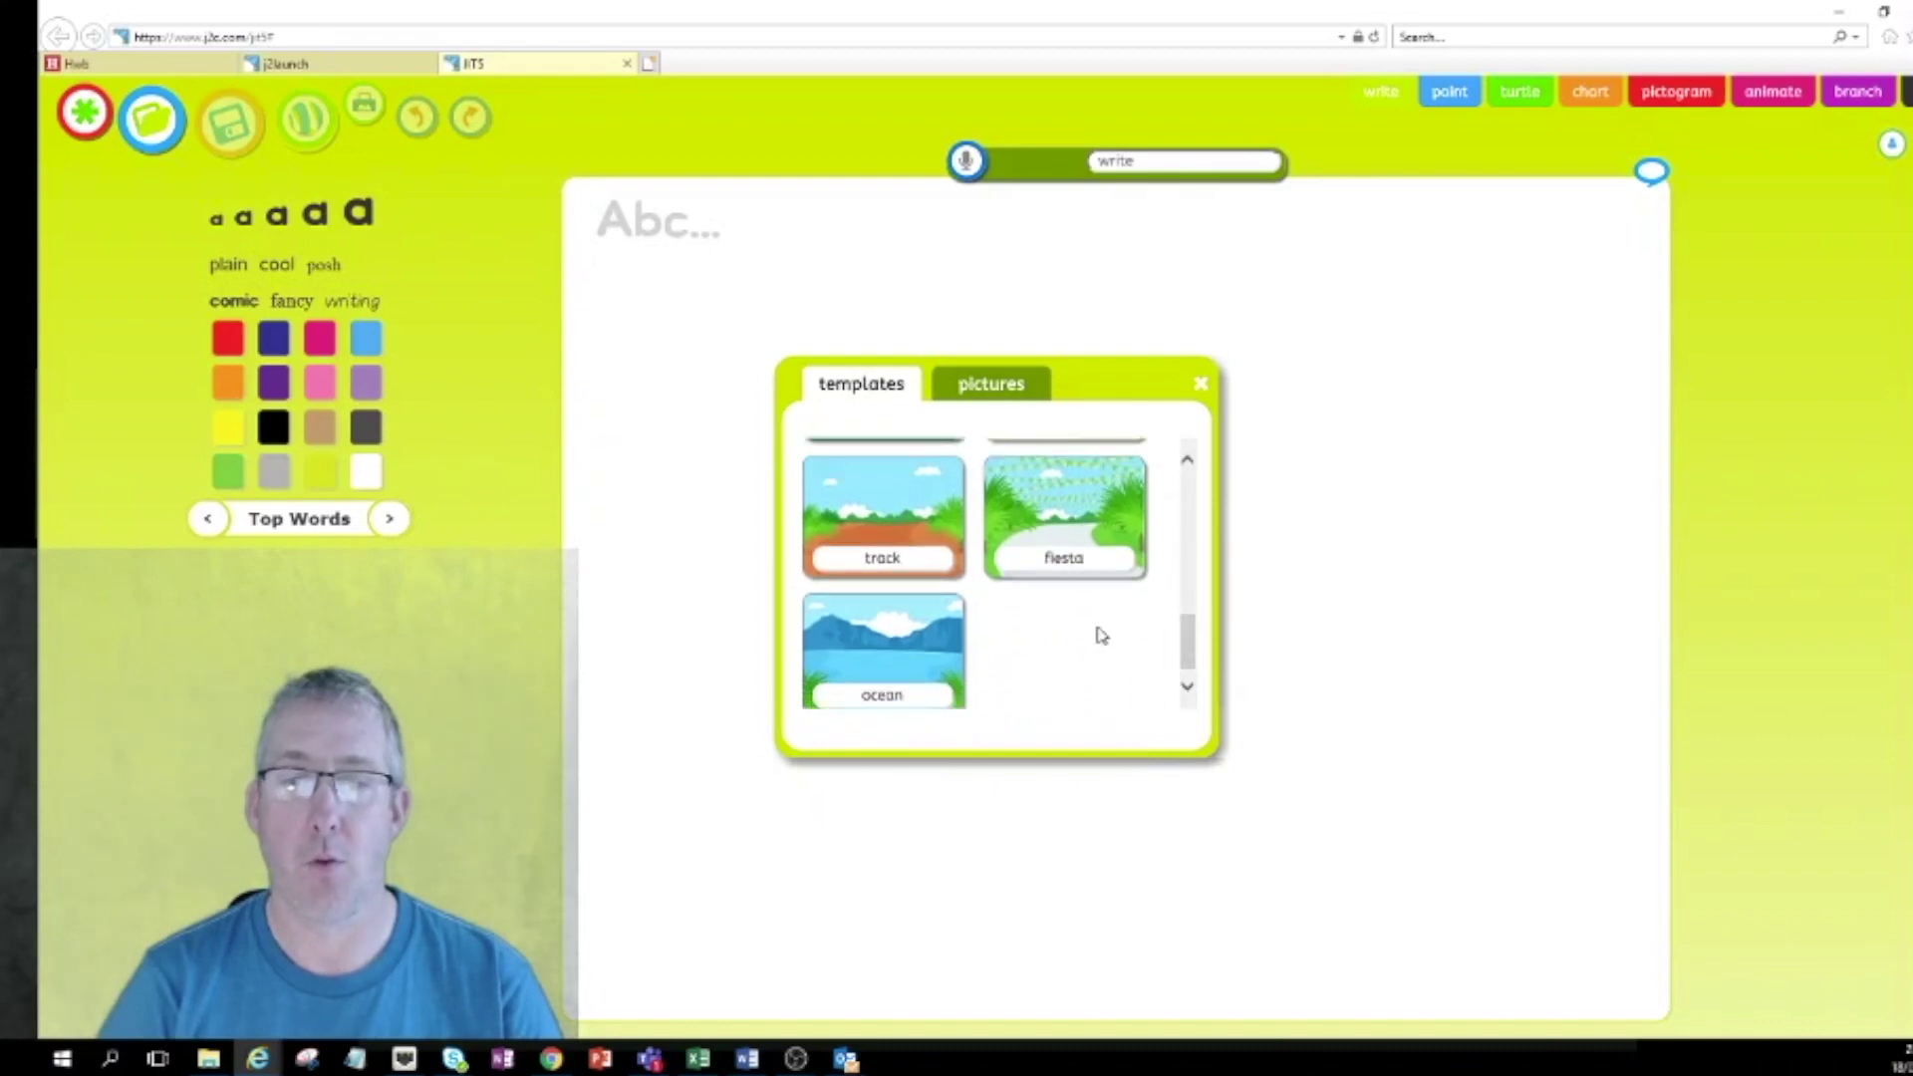
left_click(892, 641)
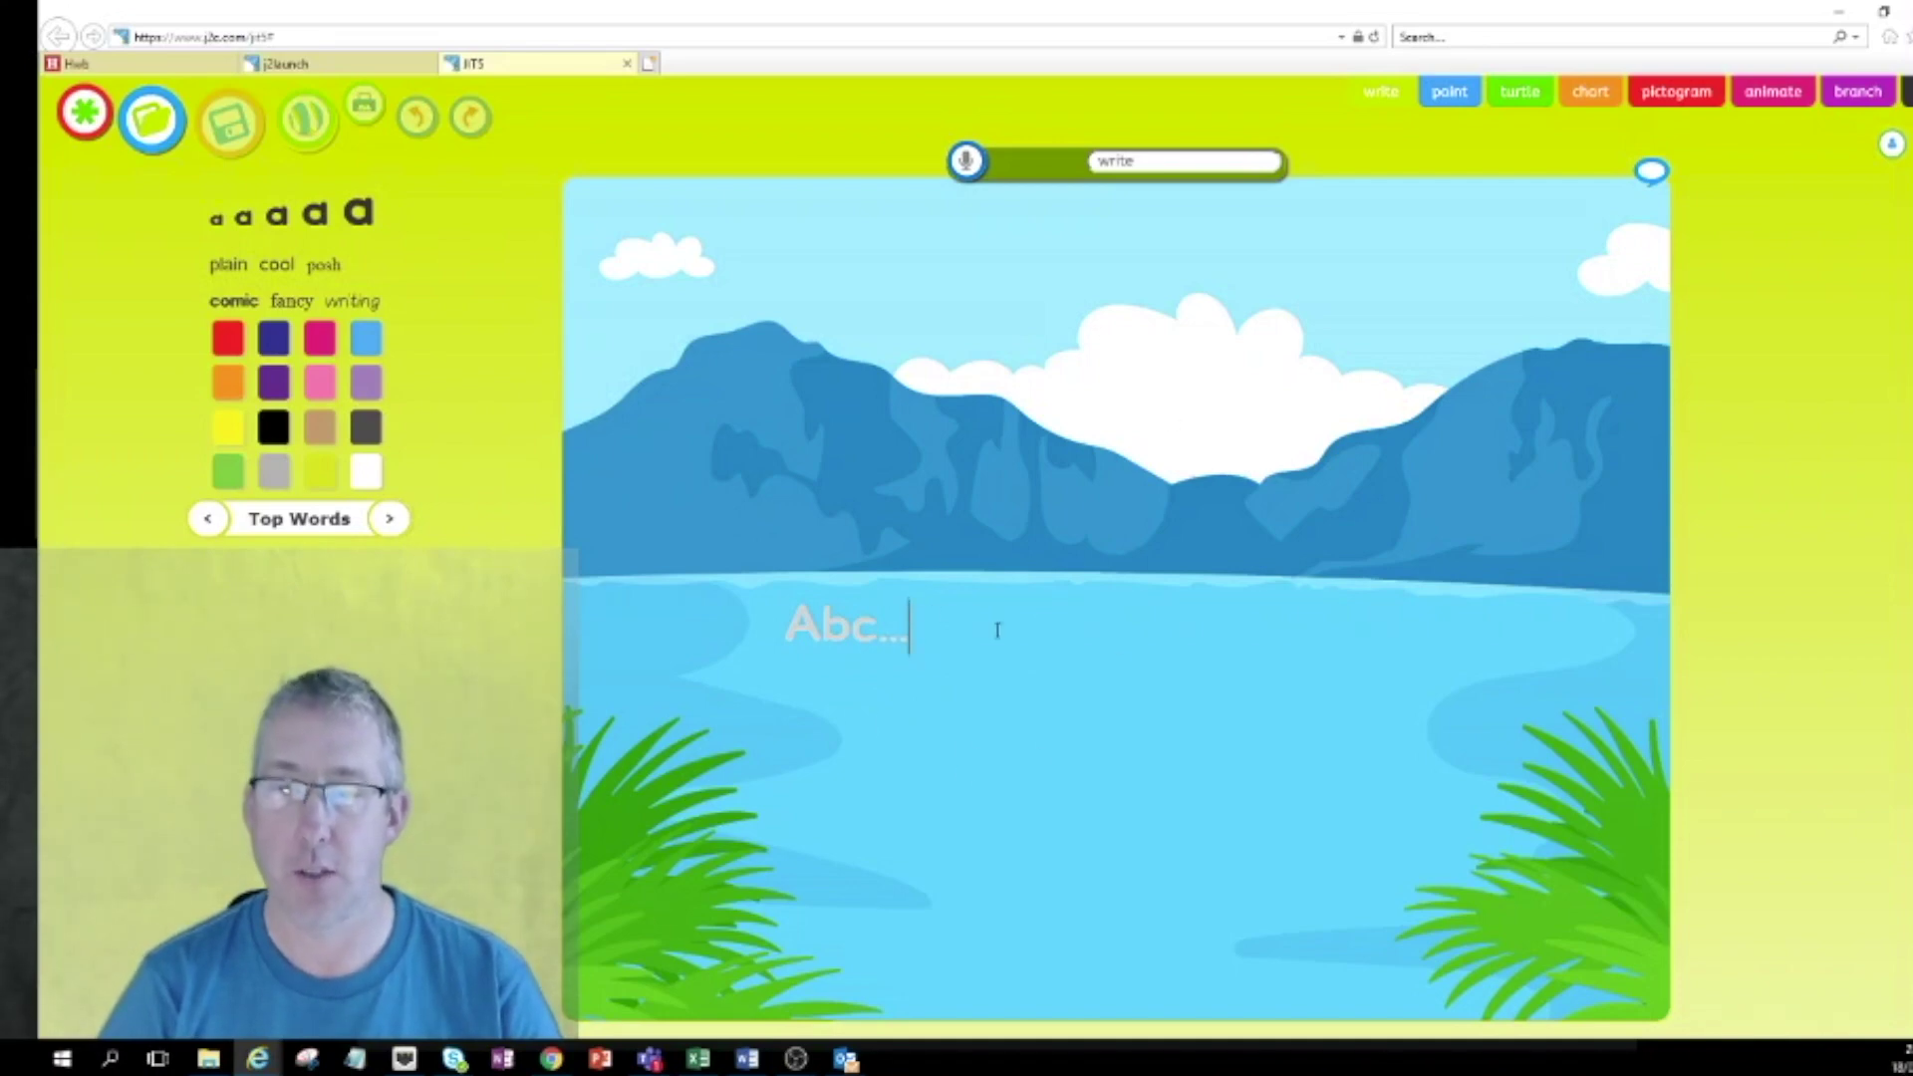
Write 'I can see the ocean' and colour the sentence yellow.
type("I c")
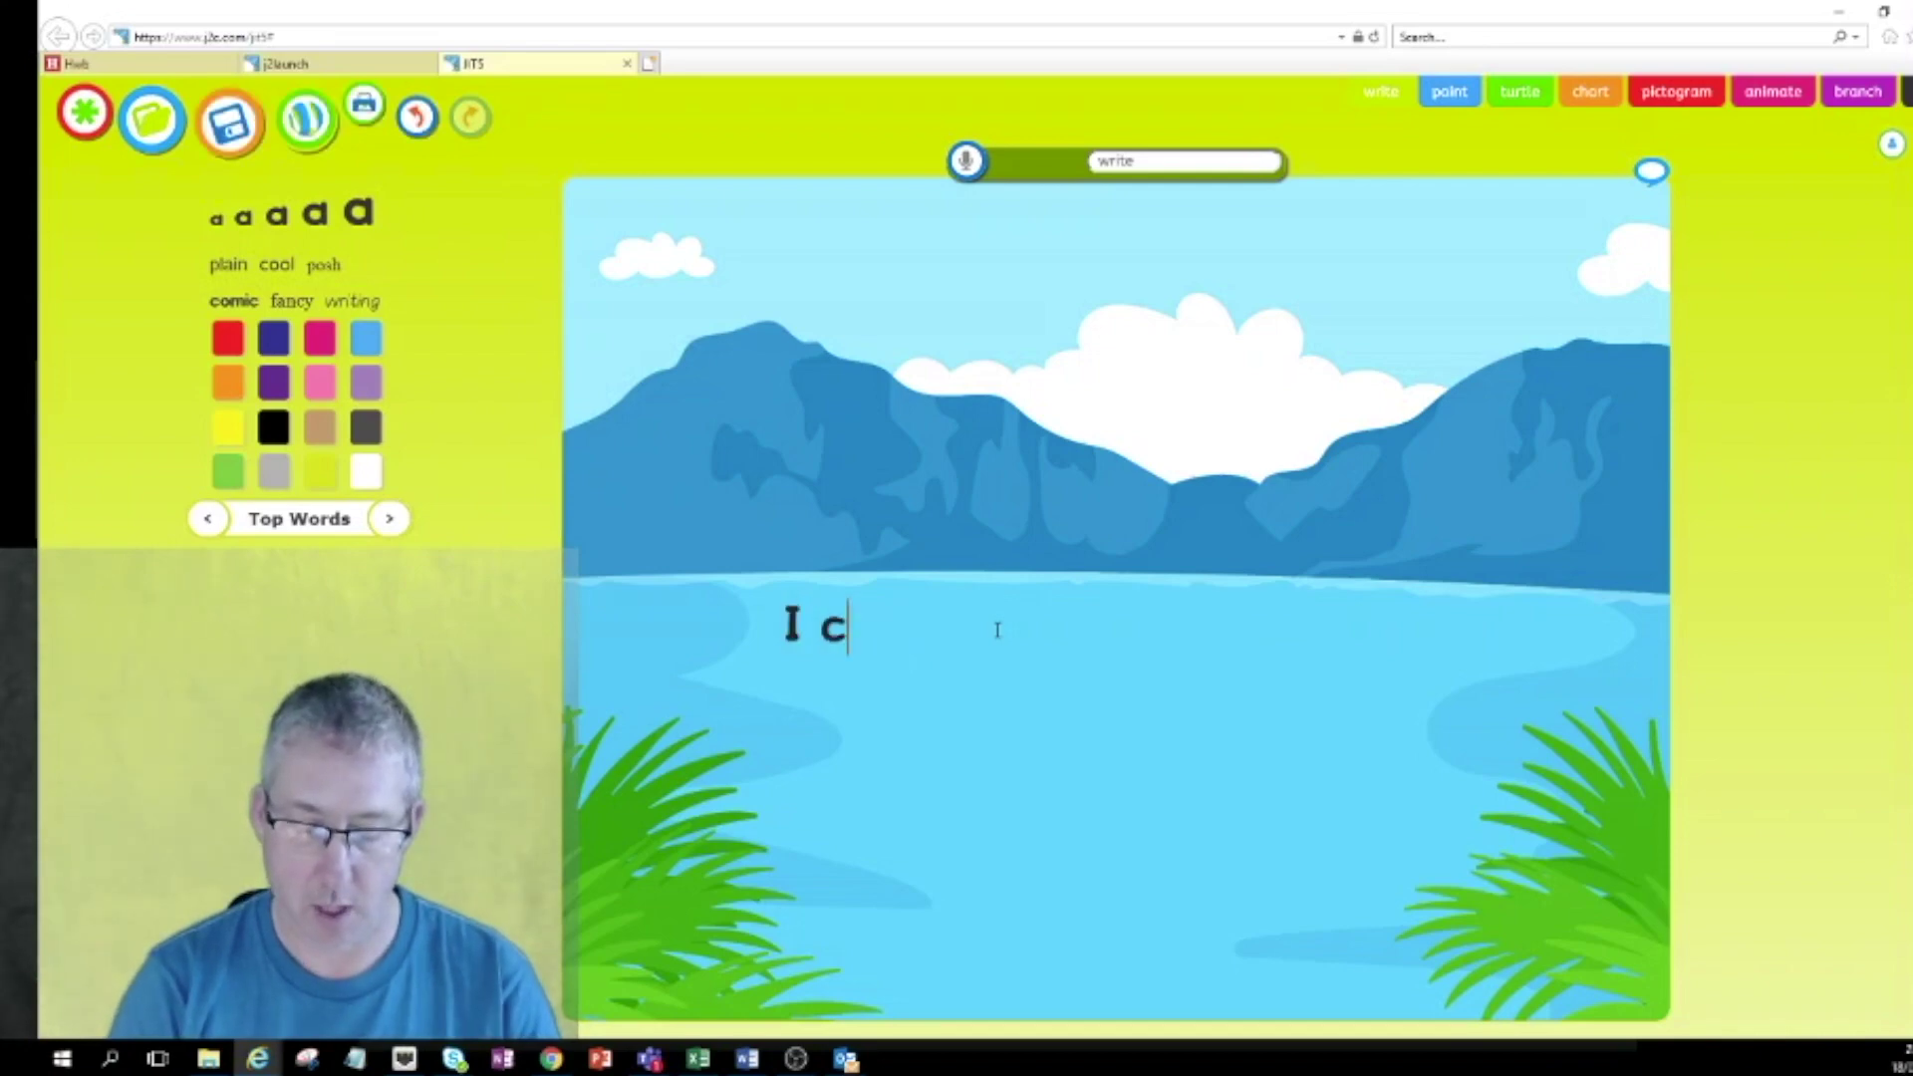
type("an s")
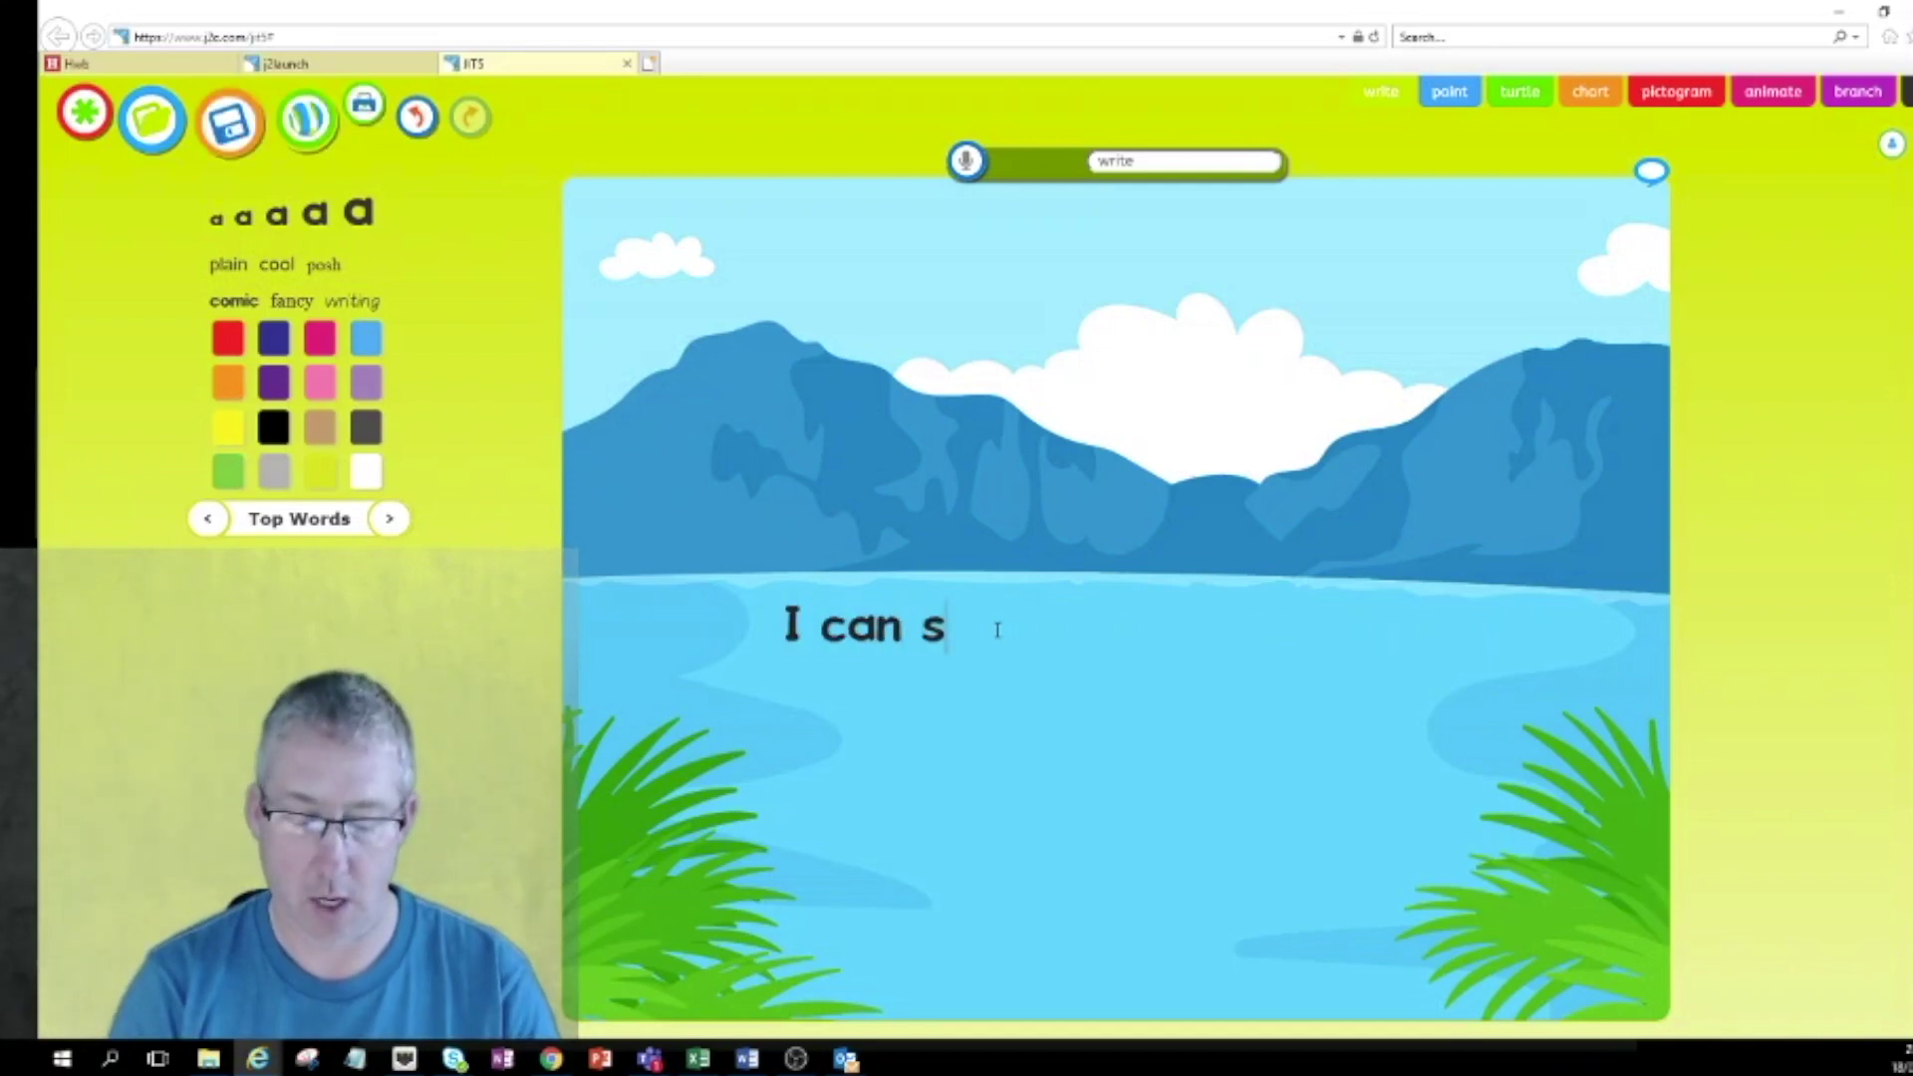
type("ee the ocean")
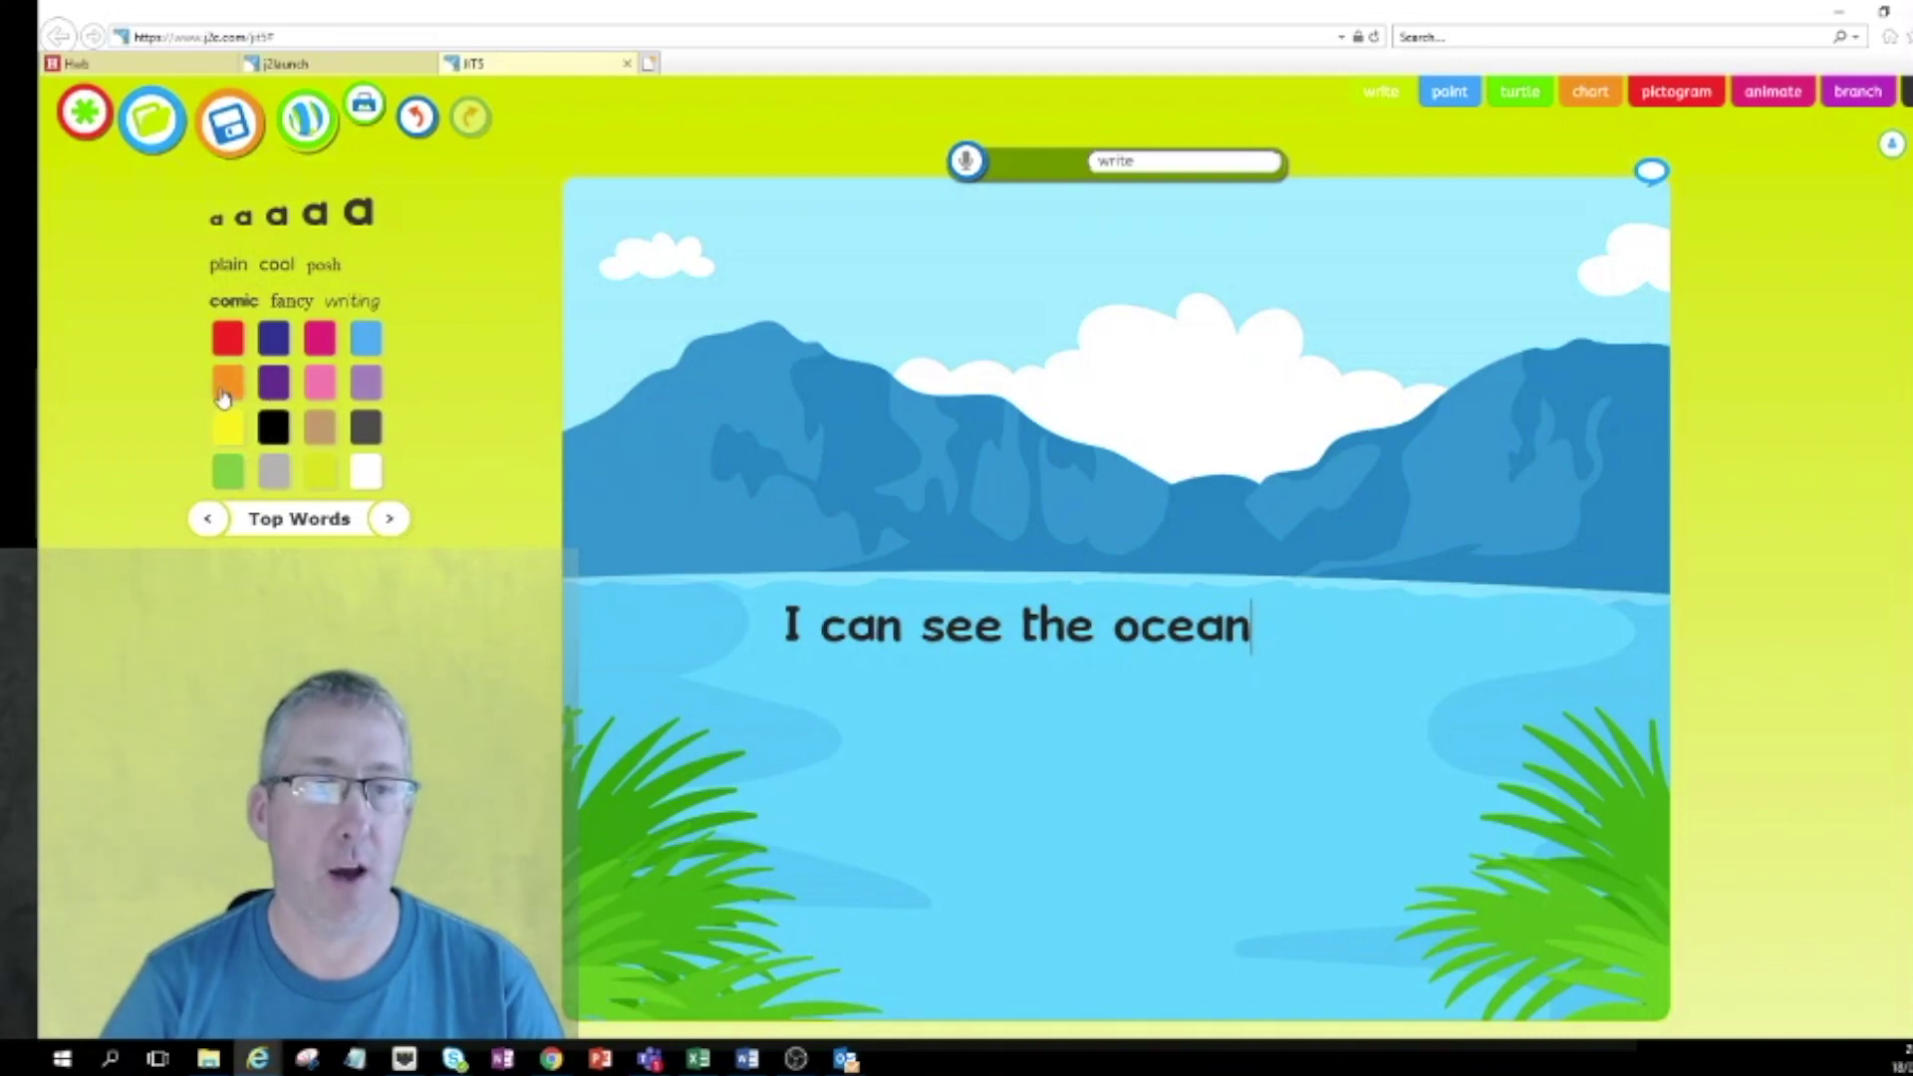
left_click(228, 388)
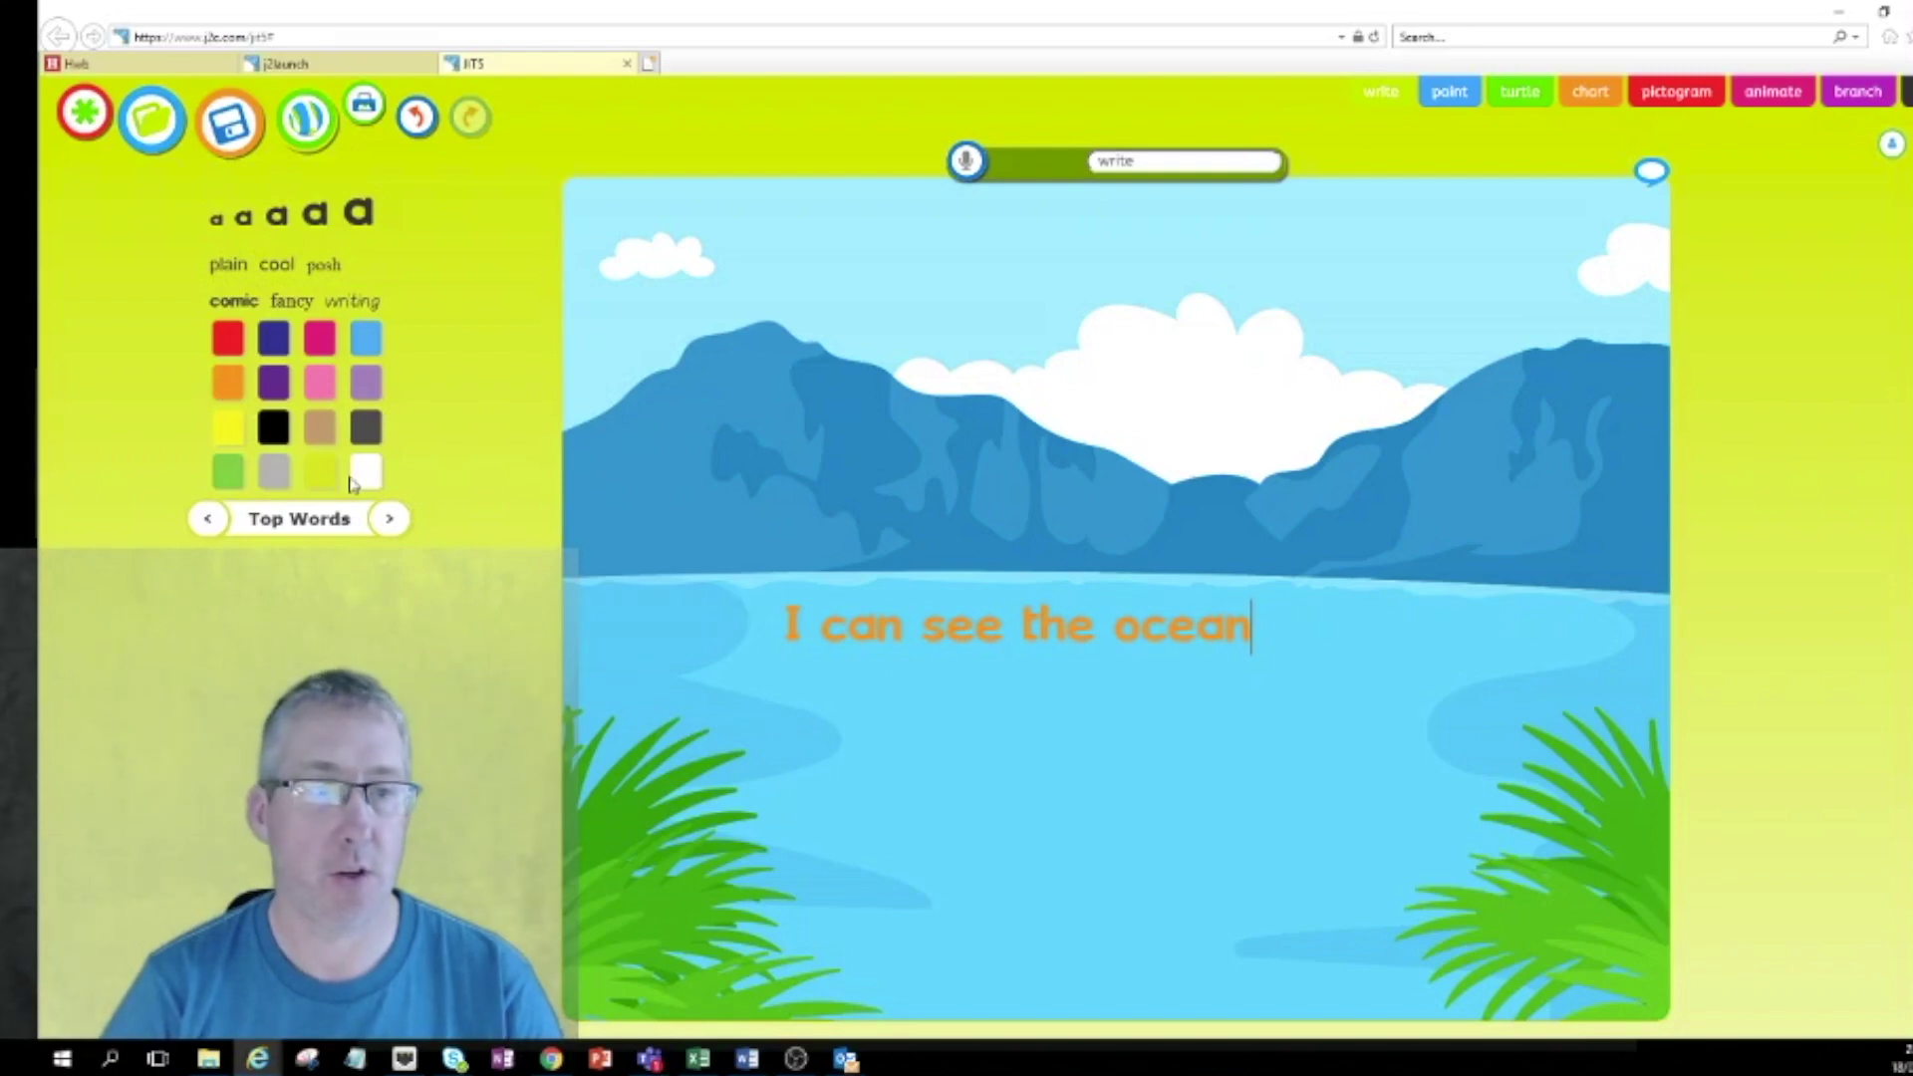
left_click(229, 430)
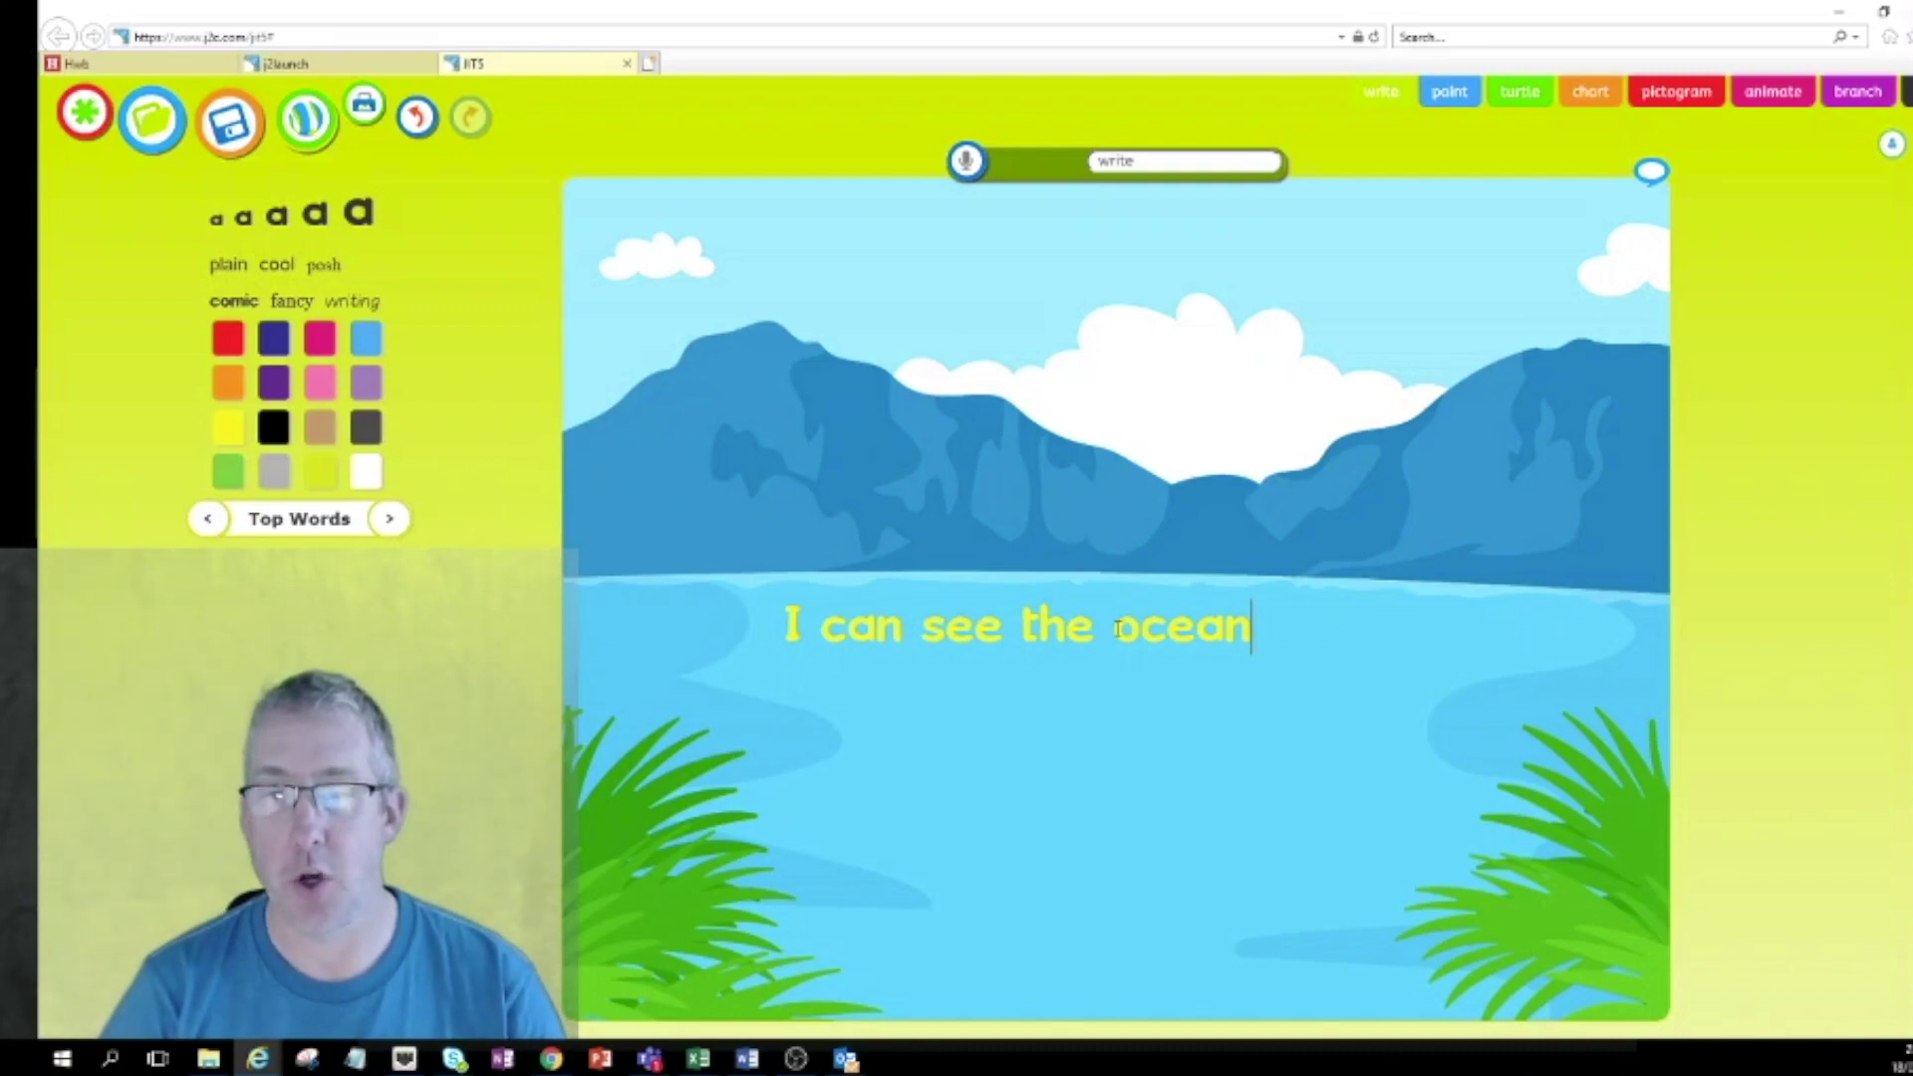
Colour the word 'ocean' purple.
left_click_drag(1129, 626, 1251, 628)
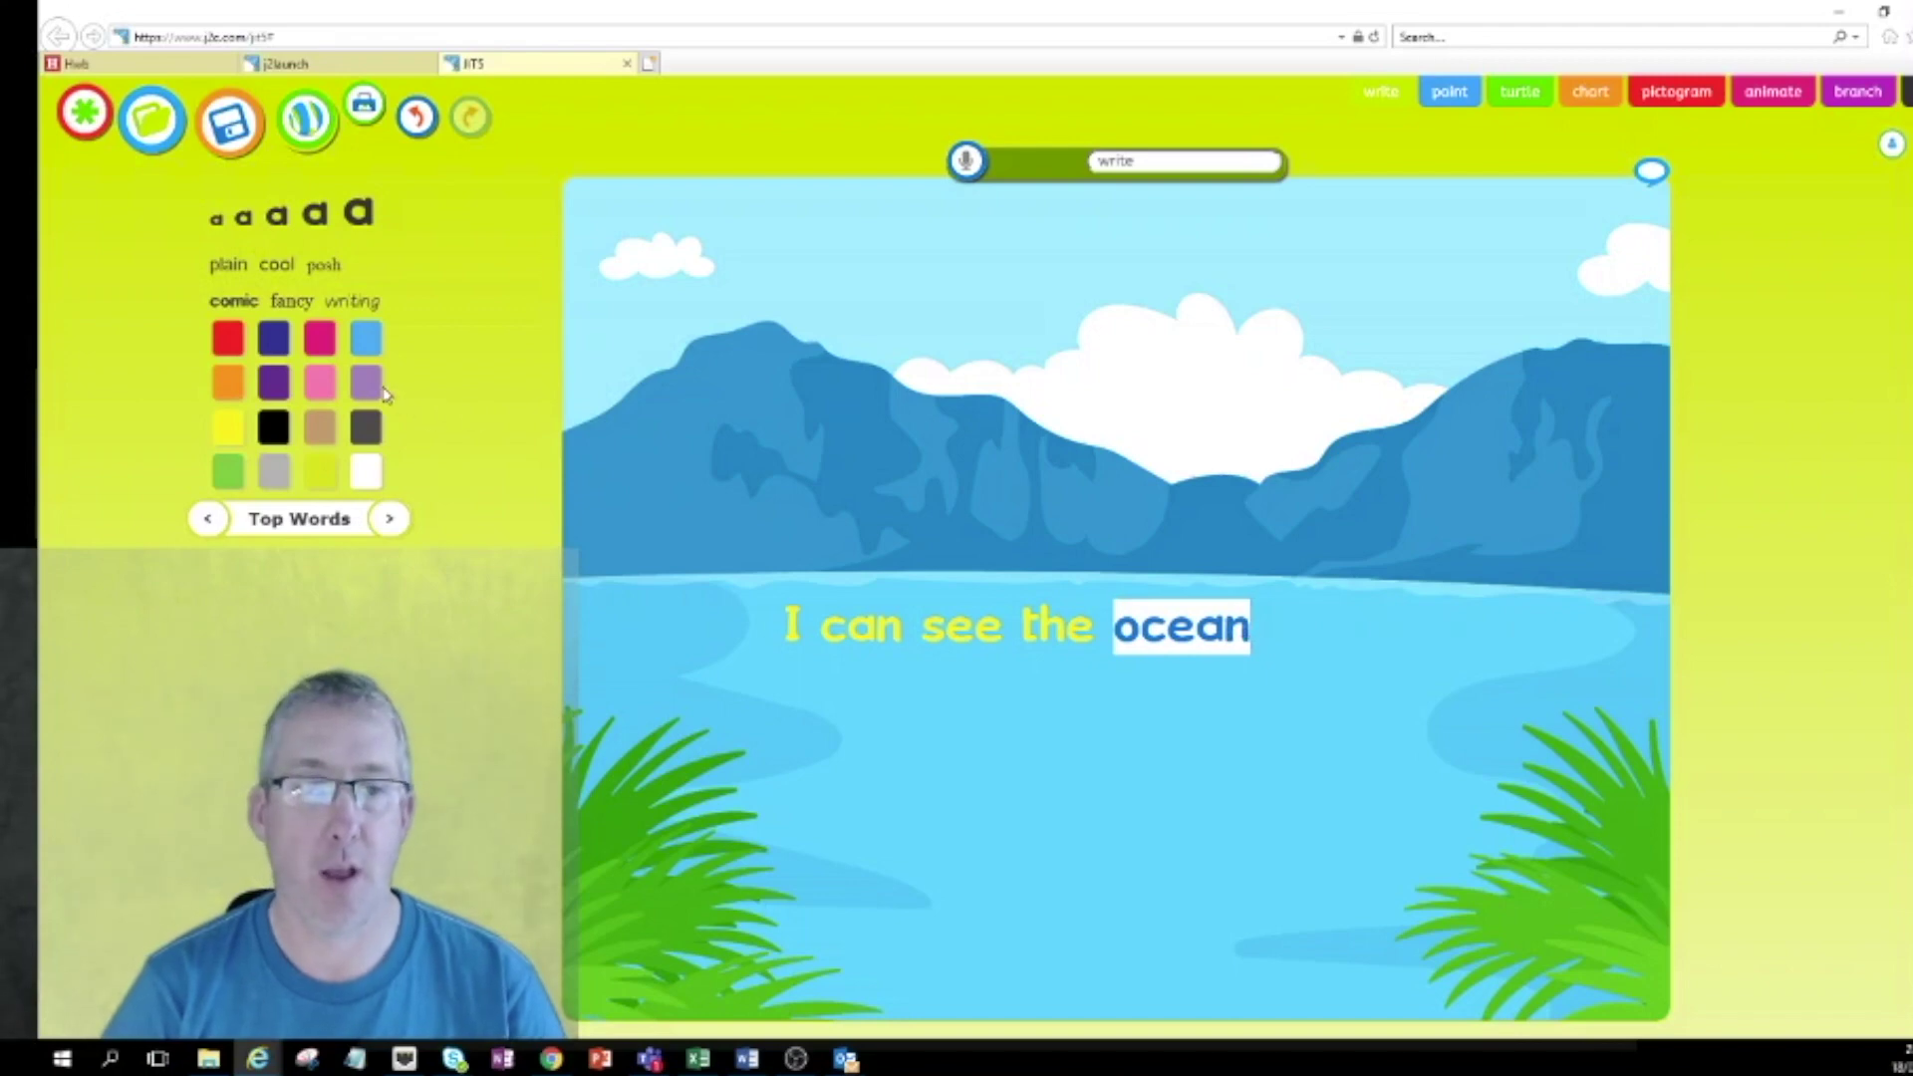
left_click(368, 388)
left_click(1176, 790)
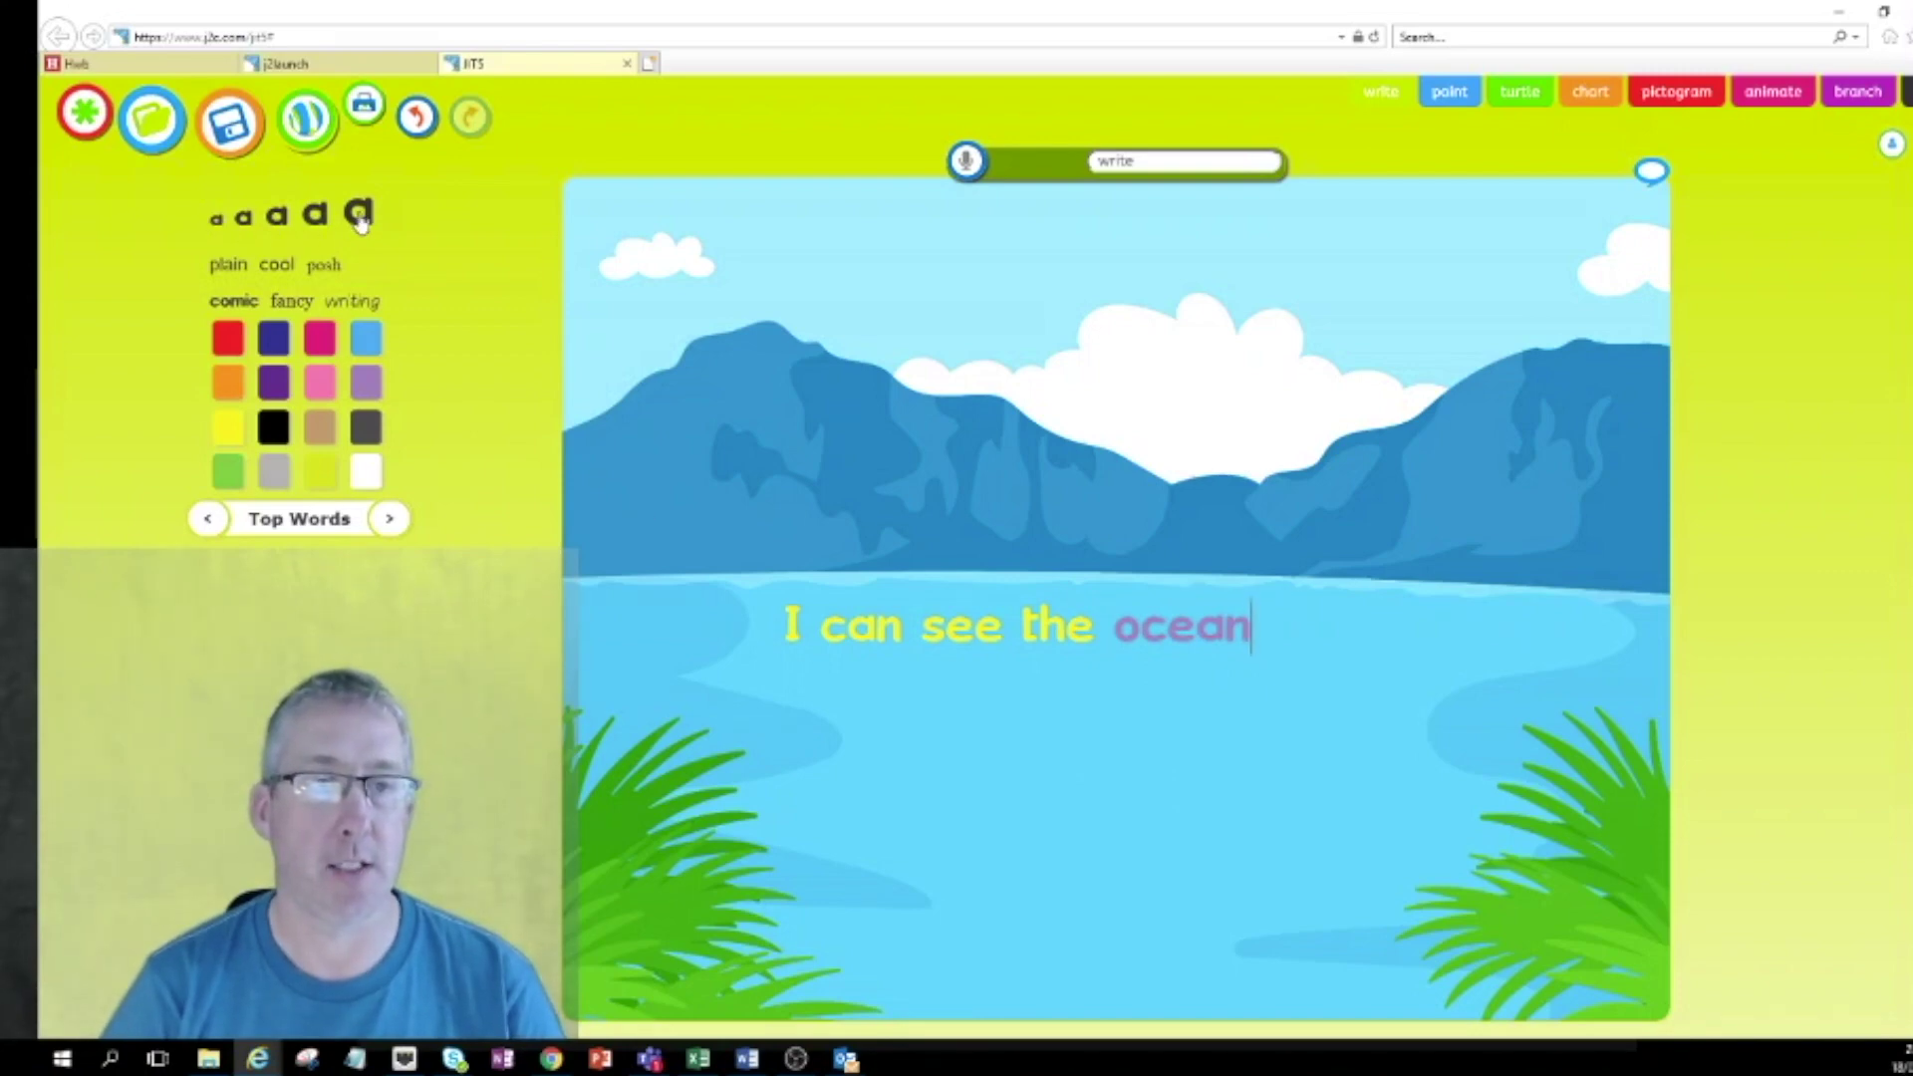
Enlarge the sentence and switch it to the handwriting font.
left_click(316, 222)
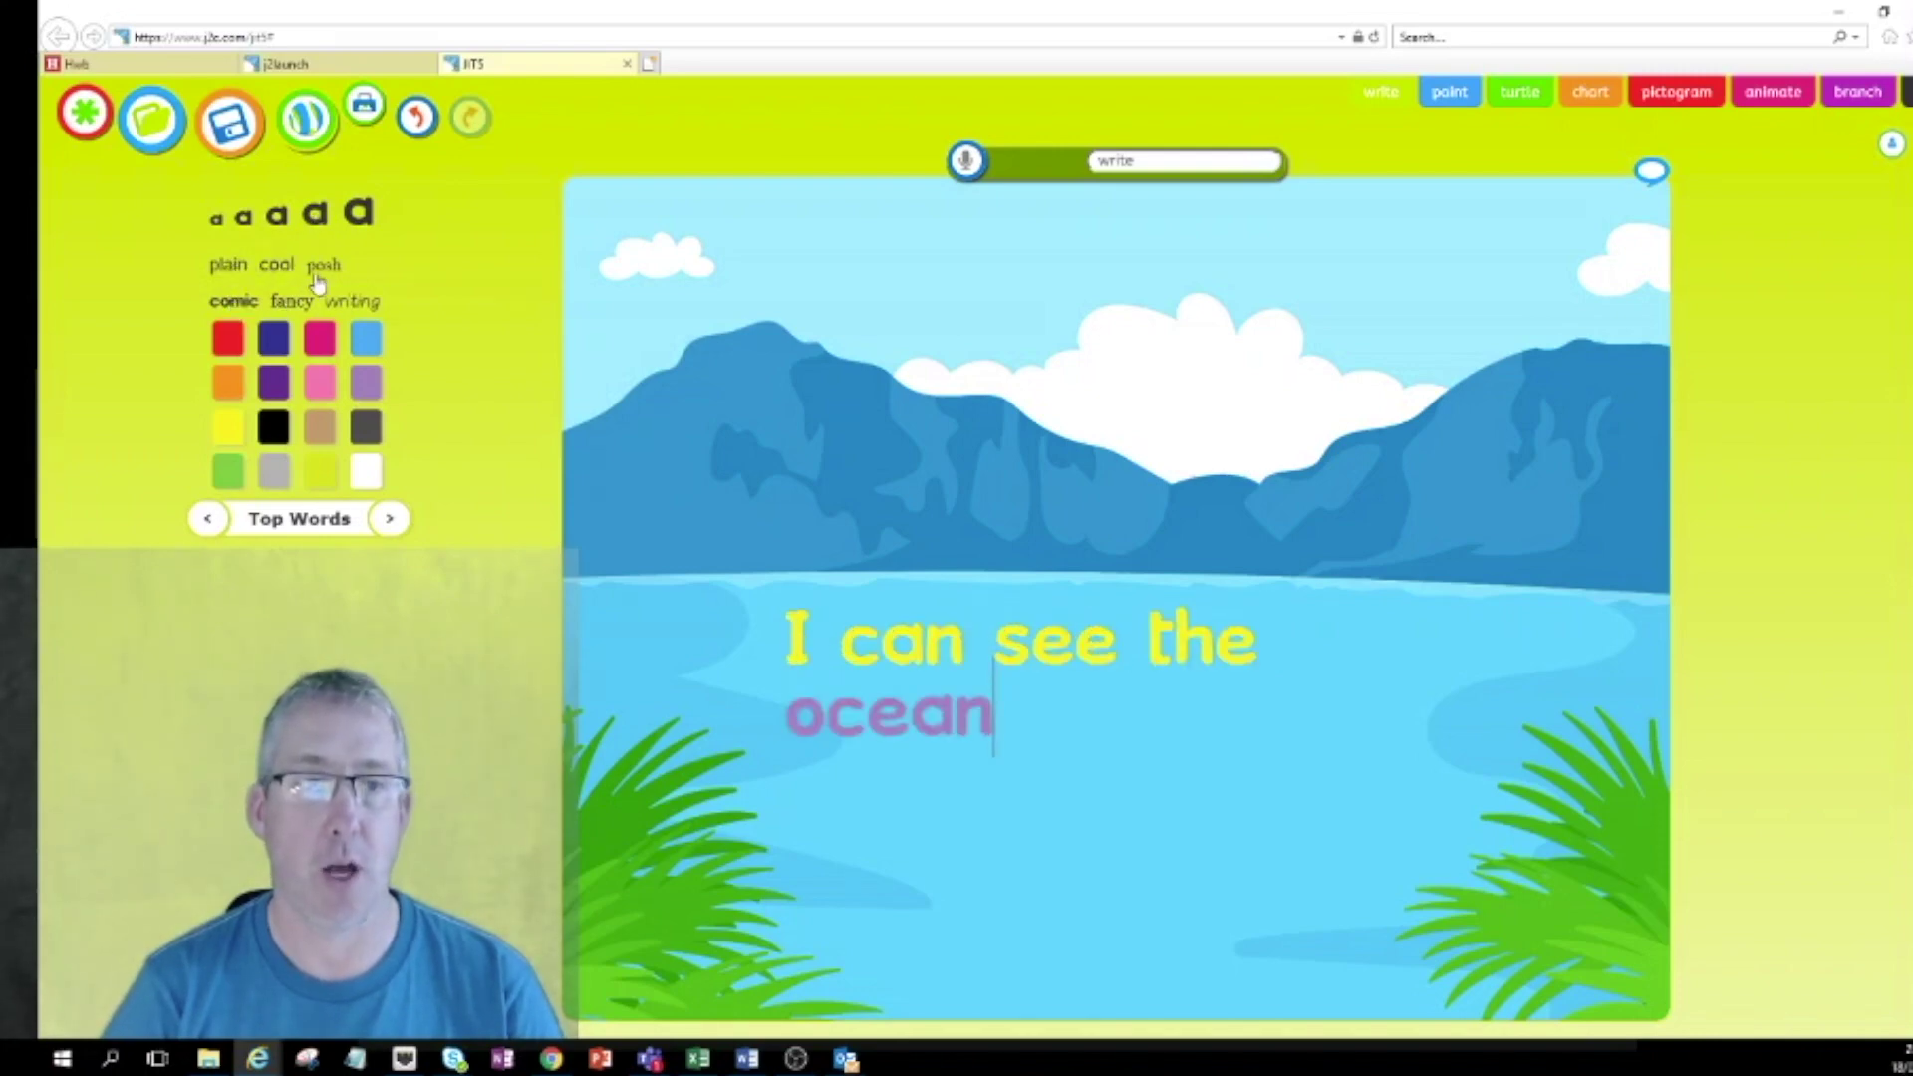
left_click(343, 304)
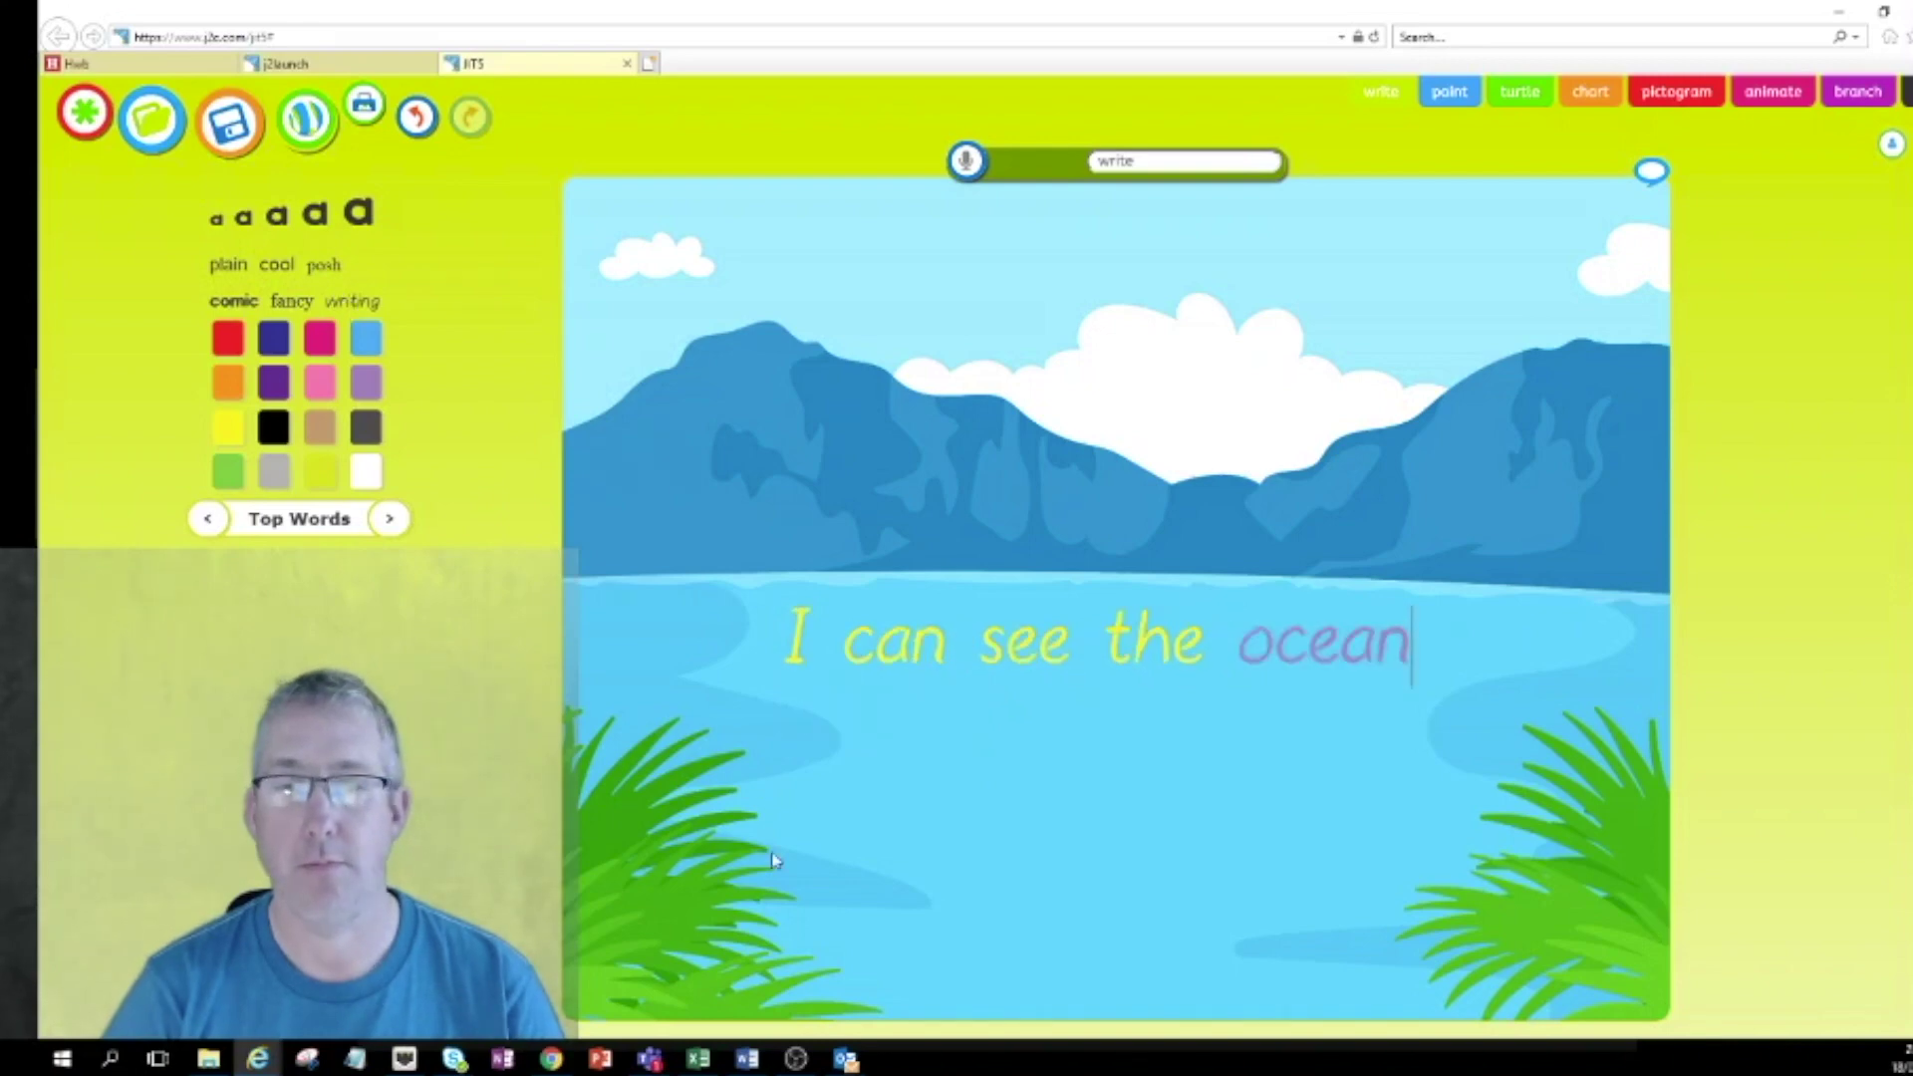
left_click(300, 523)
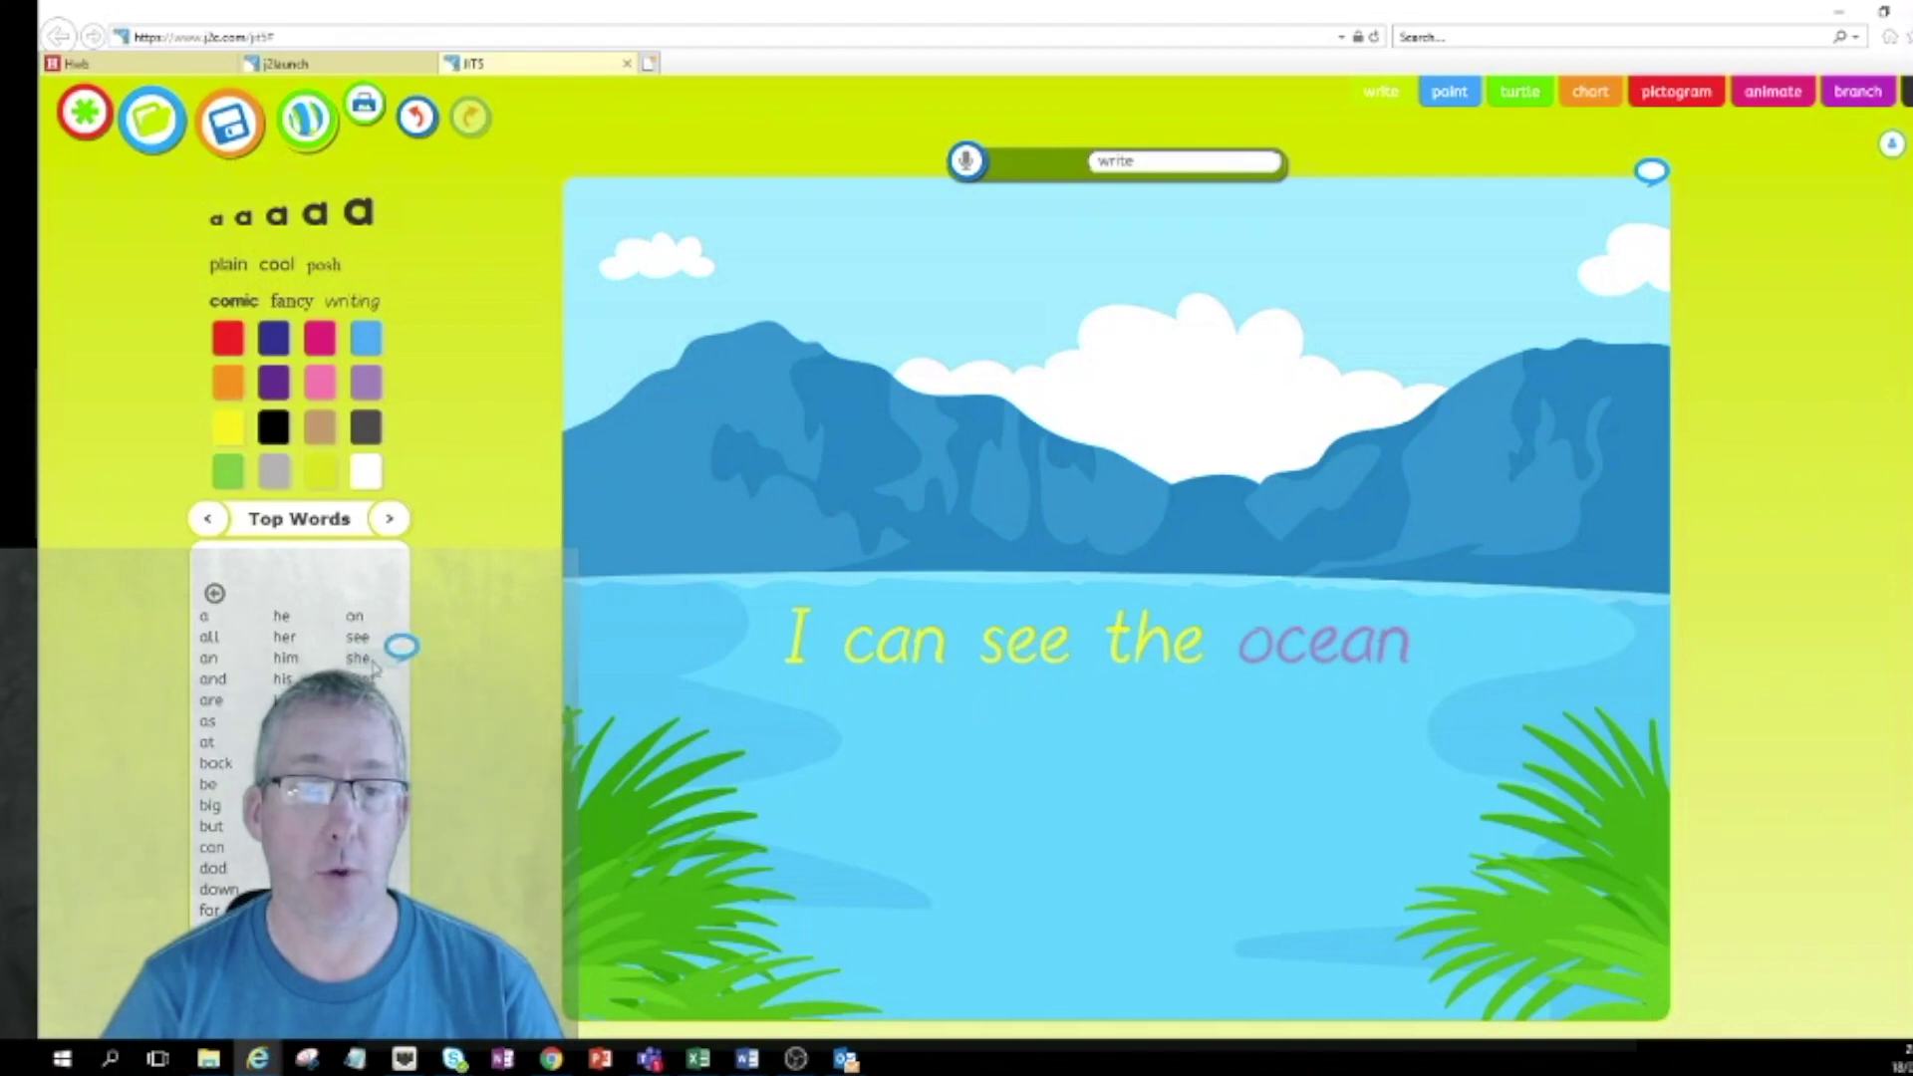
Insert and remove the word 'she', then browse the word banks back to Toys.
left_click(359, 657)
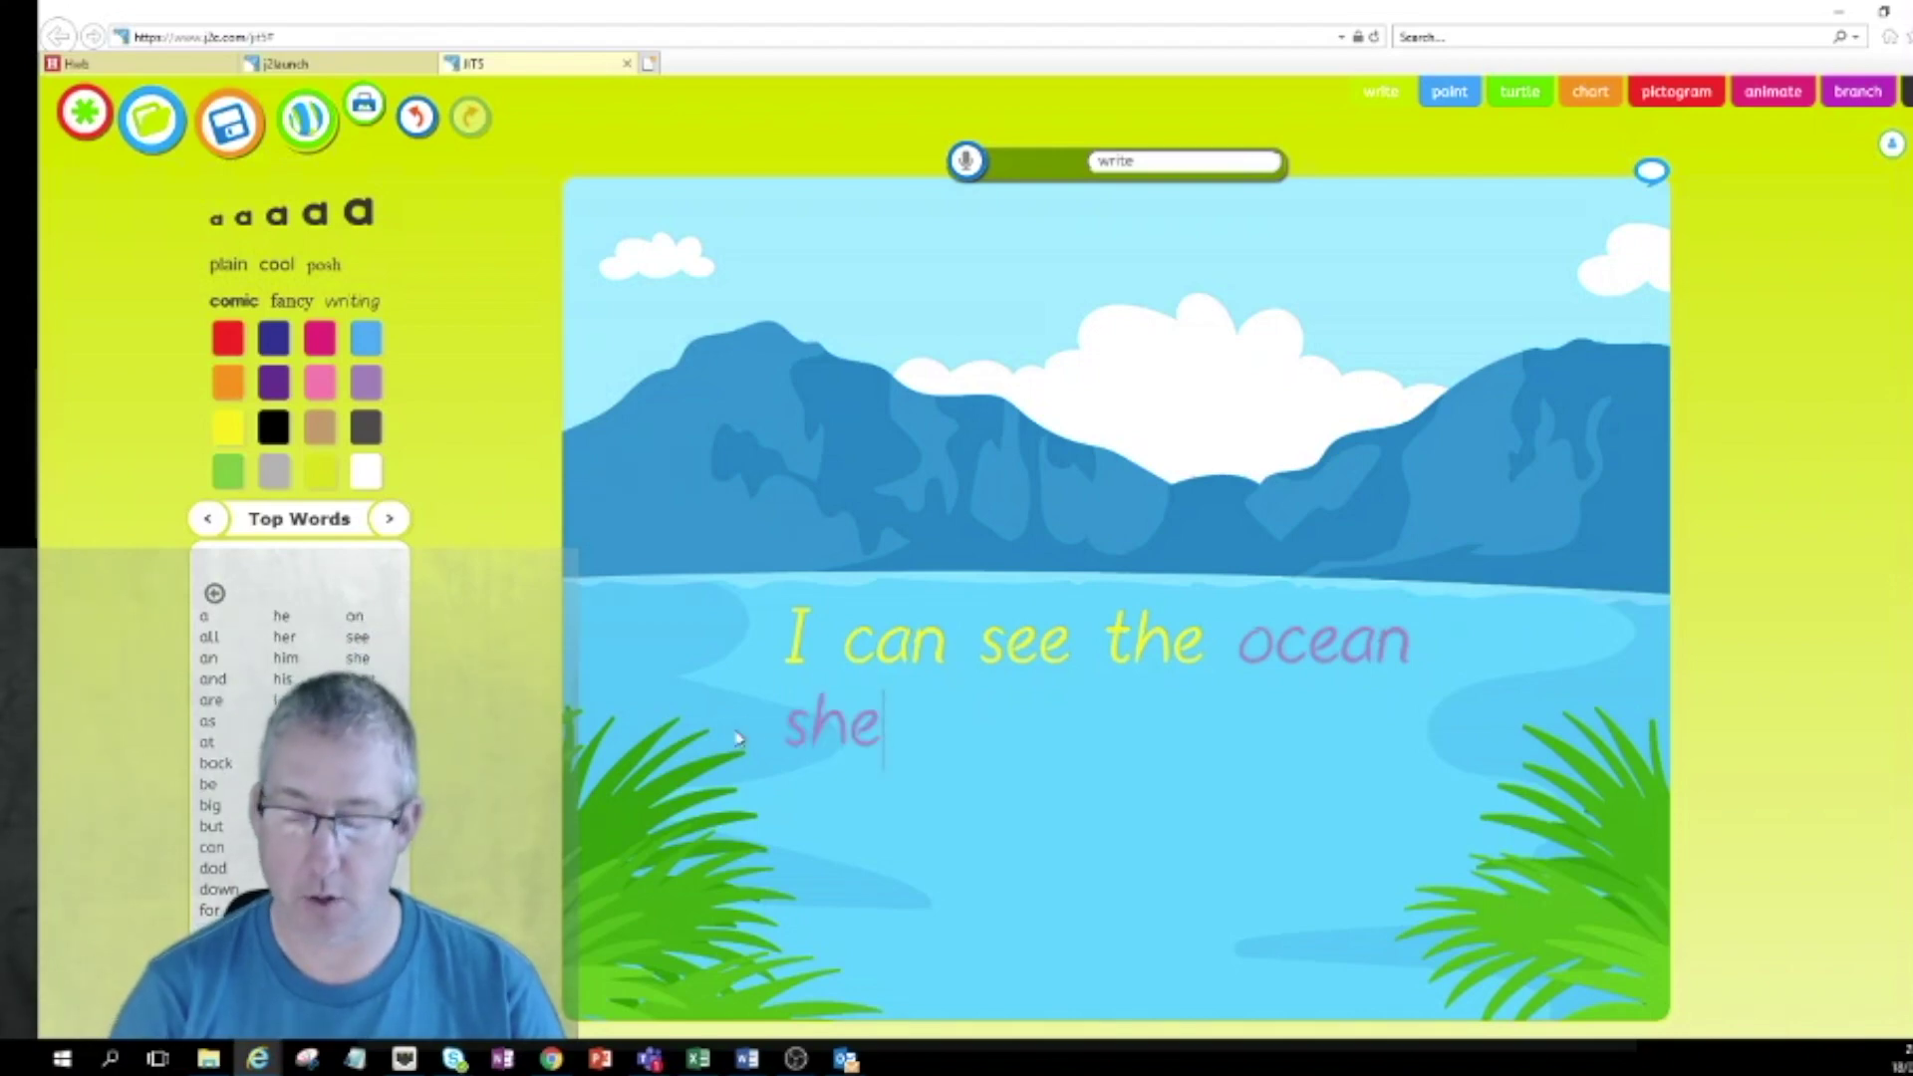
key("BackSpace")
key("BackSpace")
key("BackSpace")
key("BackSpace")
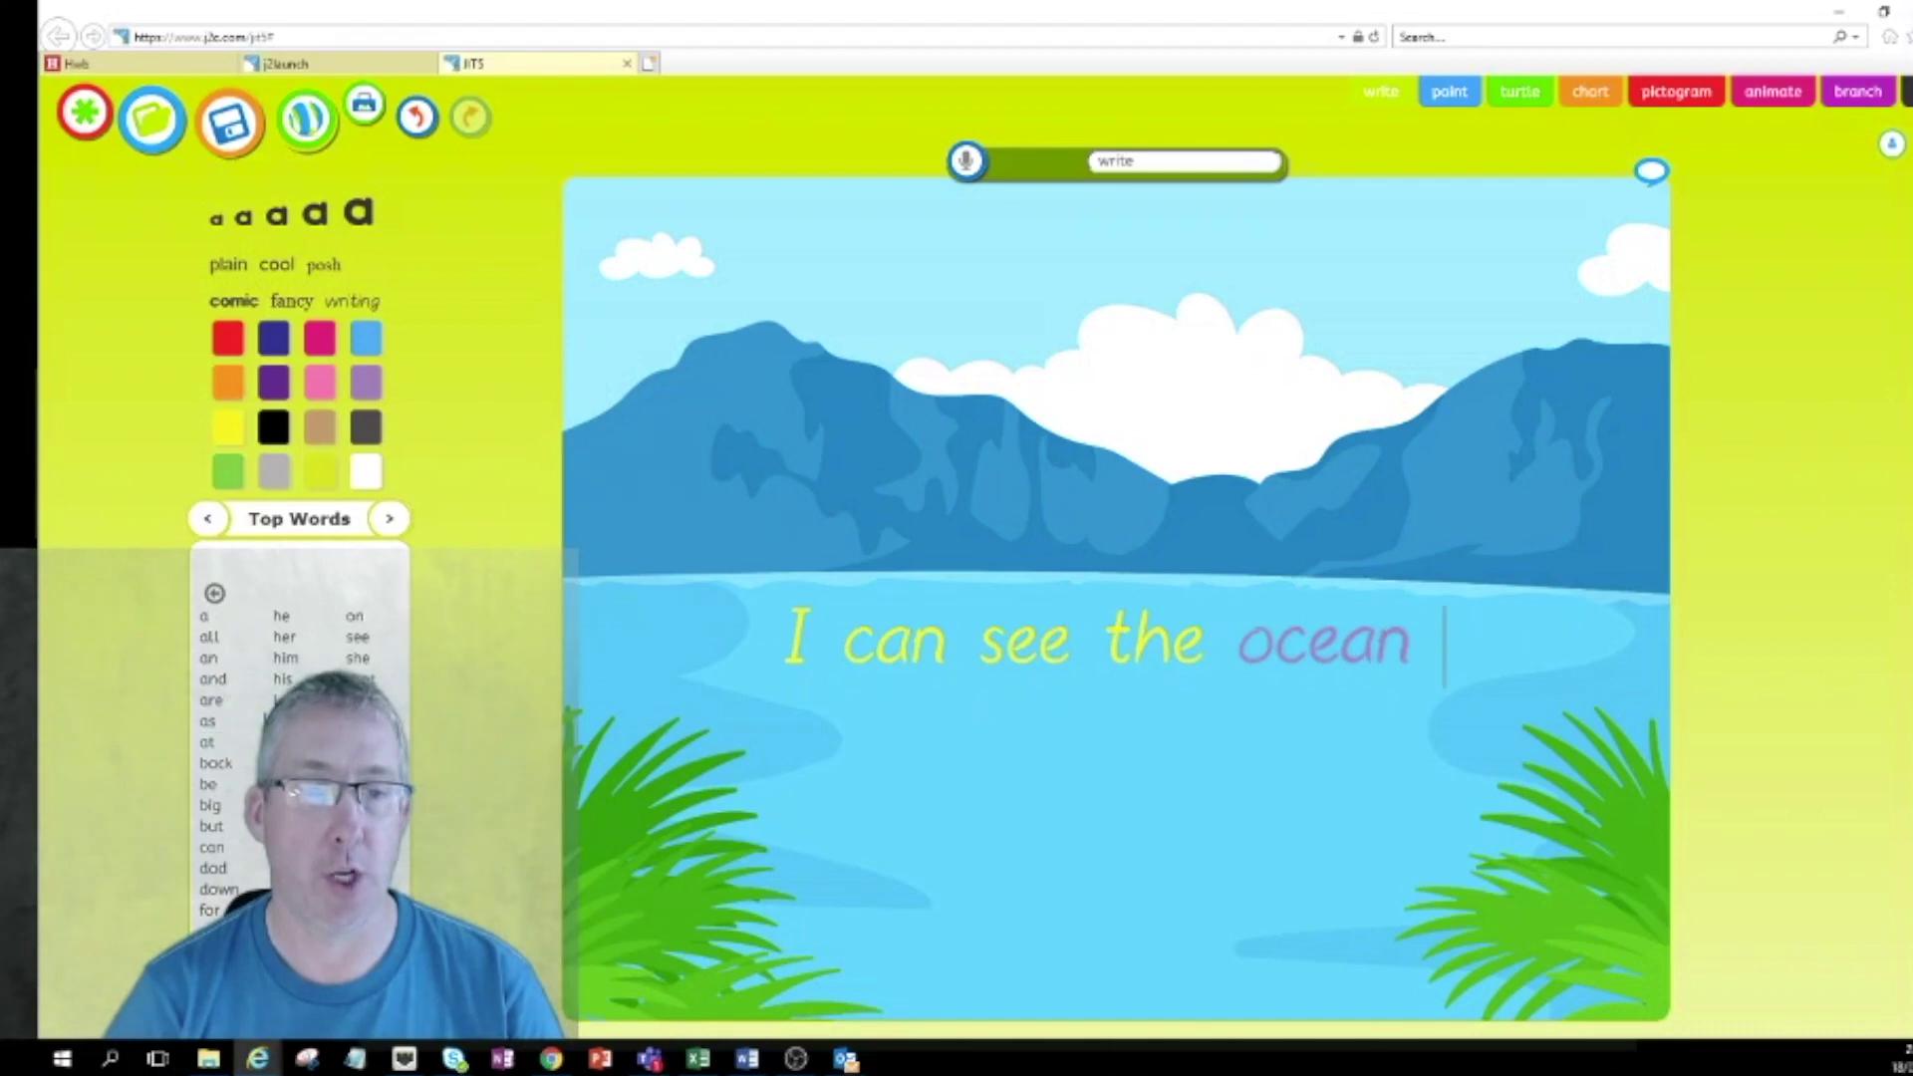
left_click(392, 520)
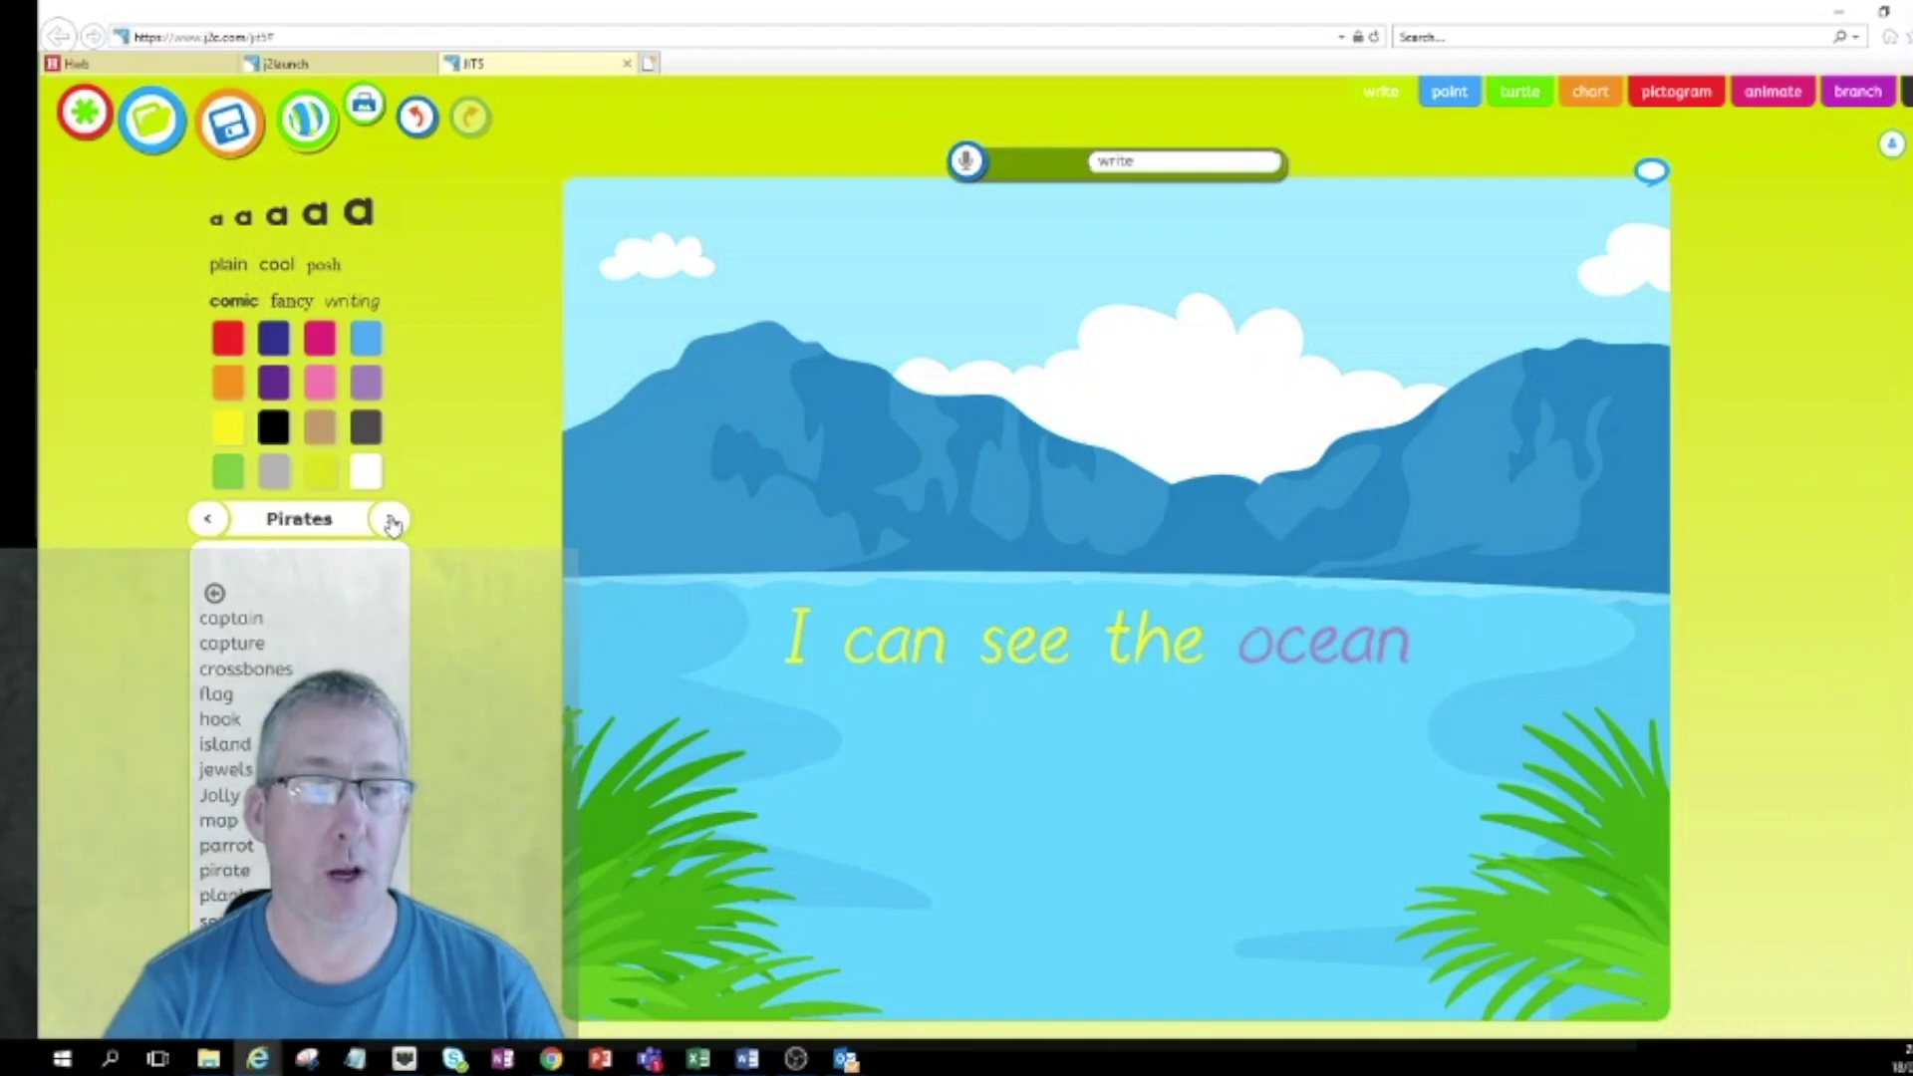
left_click(391, 521)
left_click(392, 521)
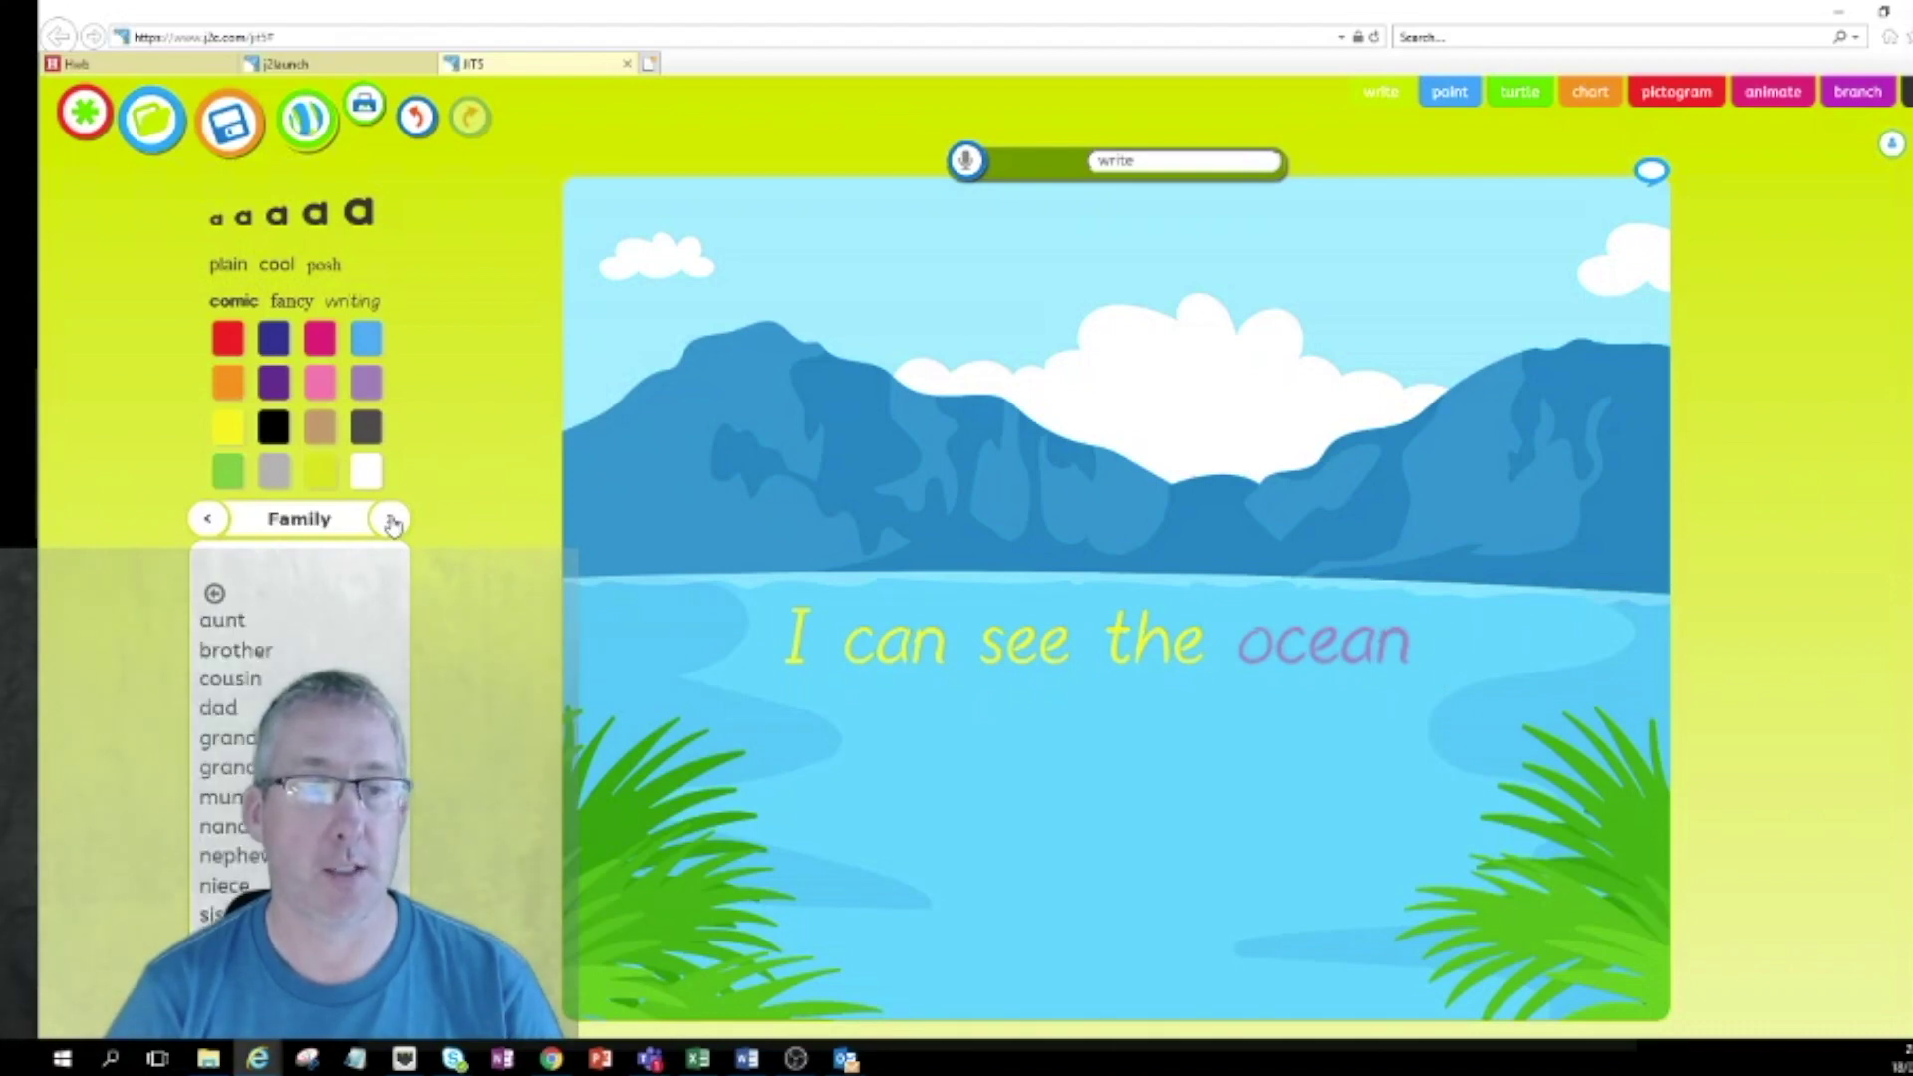
left_click(391, 520)
left_click(392, 520)
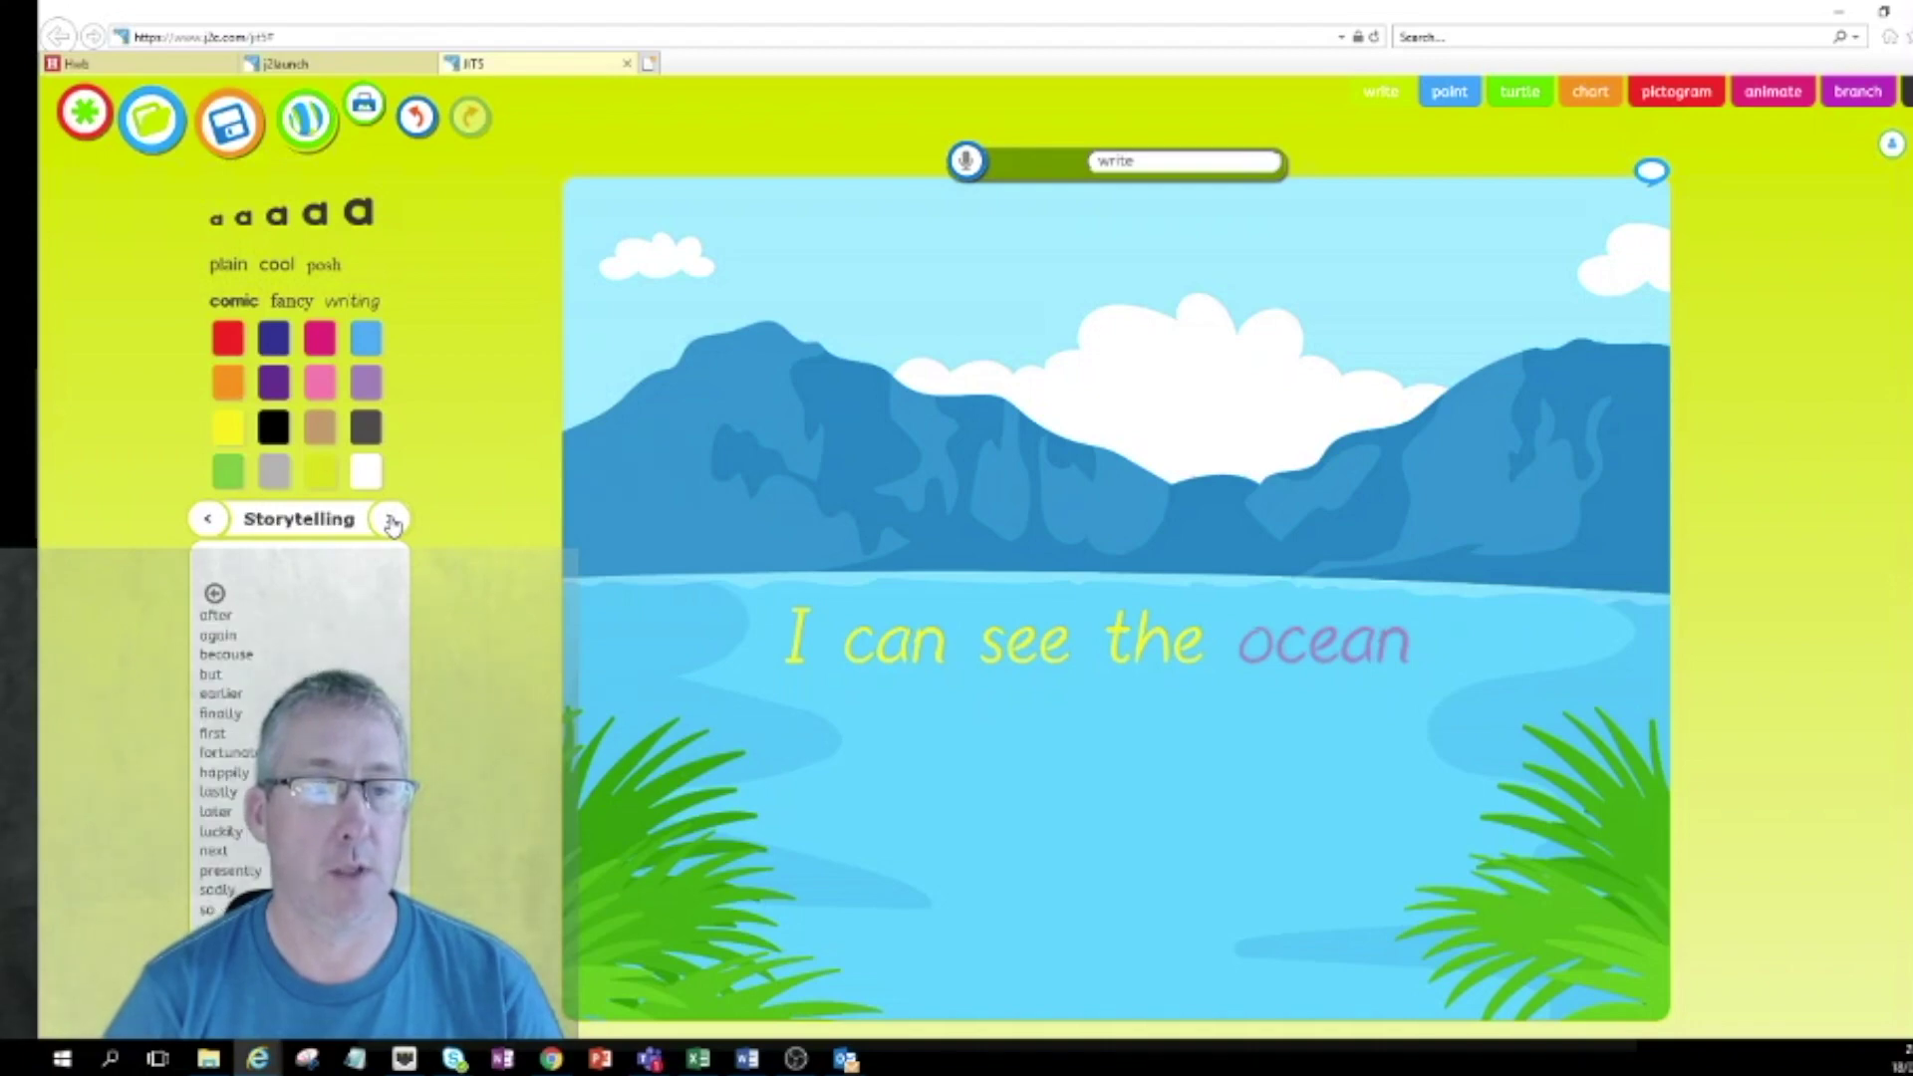
left_click(211, 520)
left_click(211, 520)
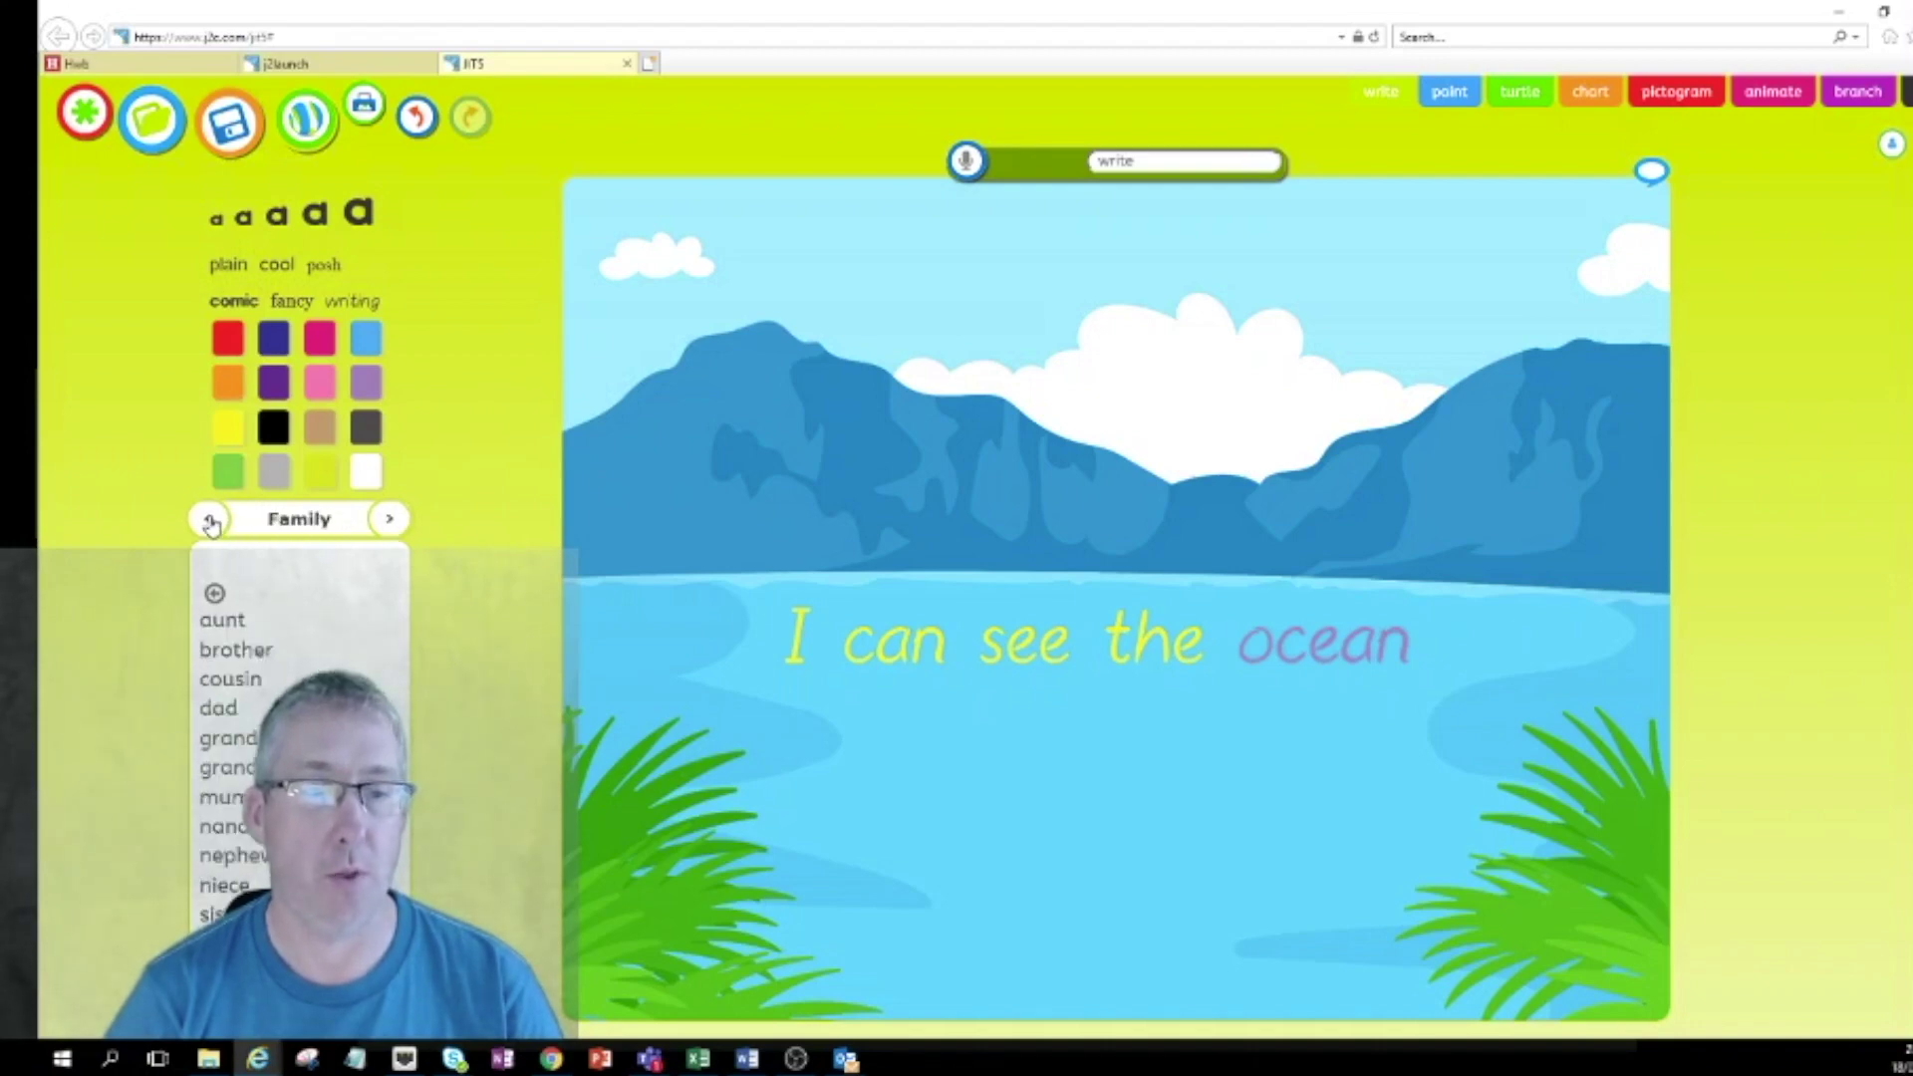
left_click(210, 520)
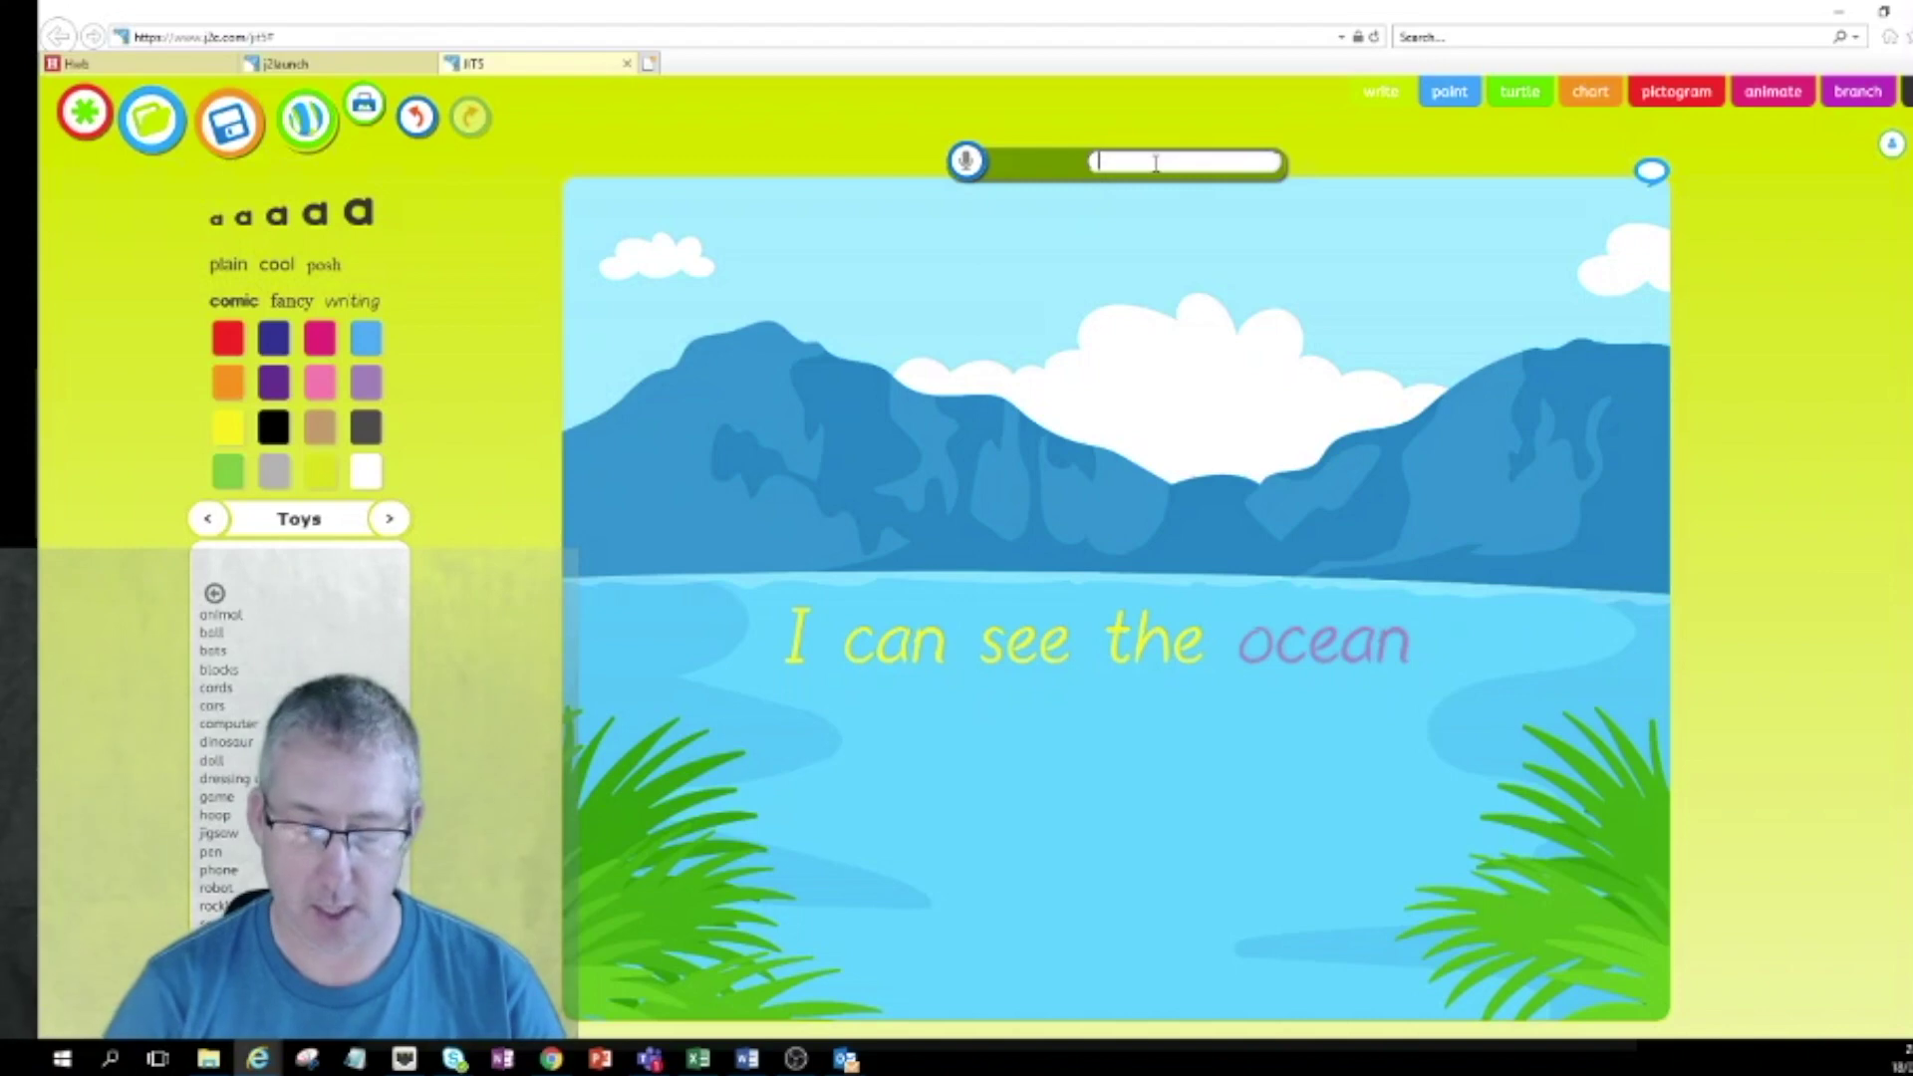
Title the writing 'Ocean work', save it, then add a full stop after 'ocean' and resave.
type("Ocean")
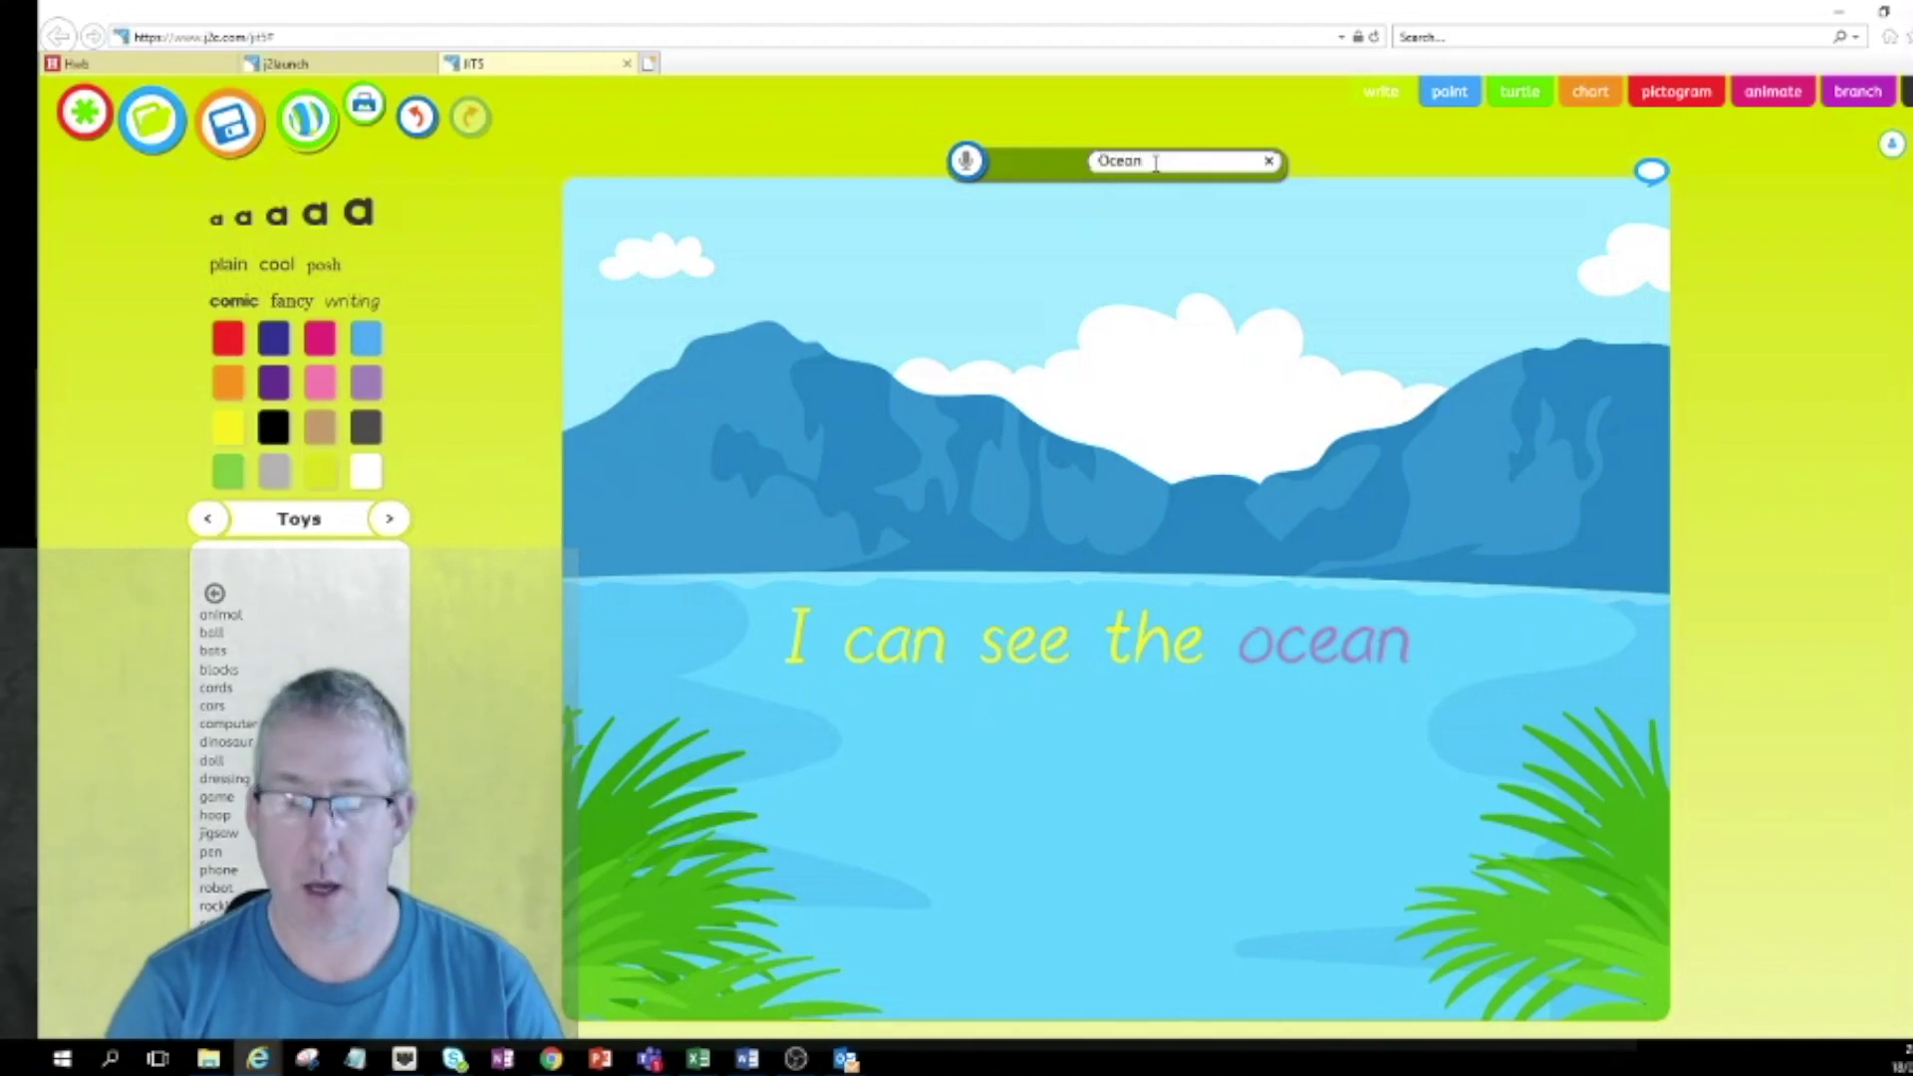
type(" work")
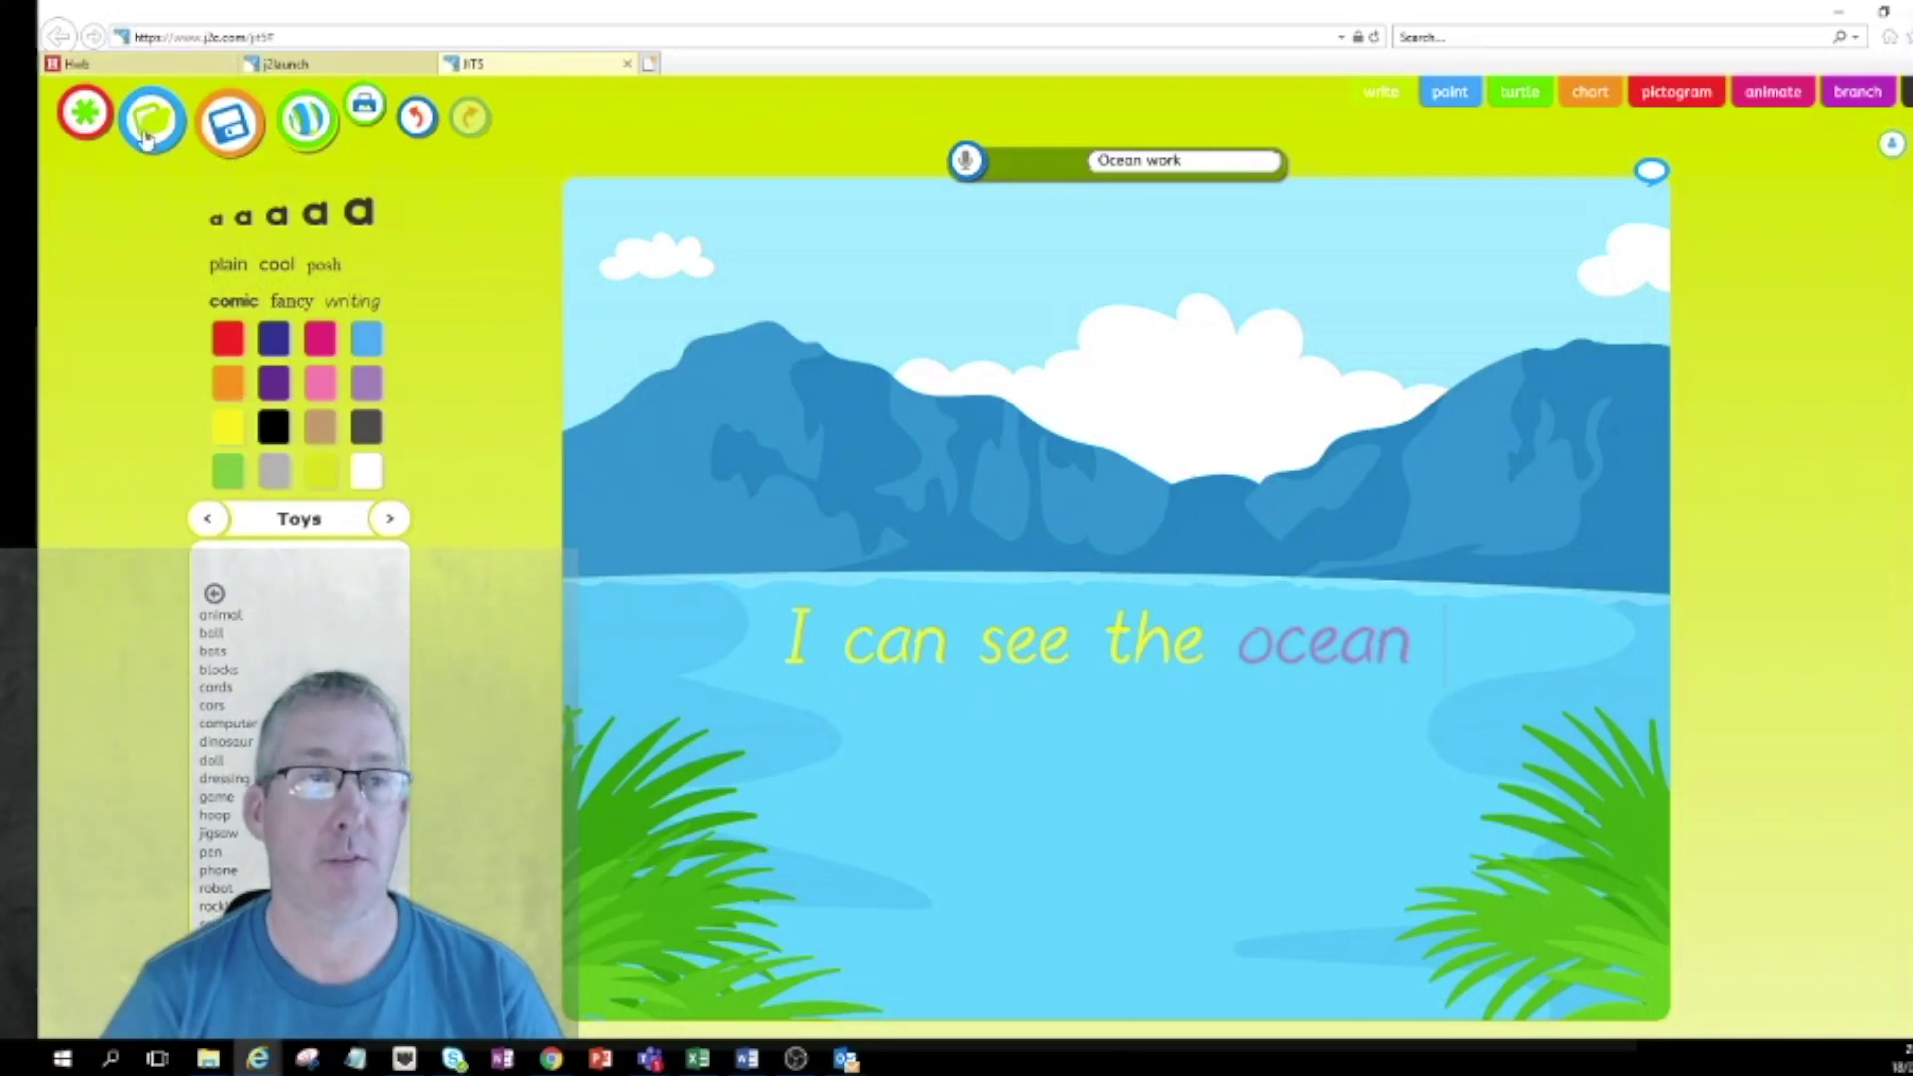
left_click(232, 137)
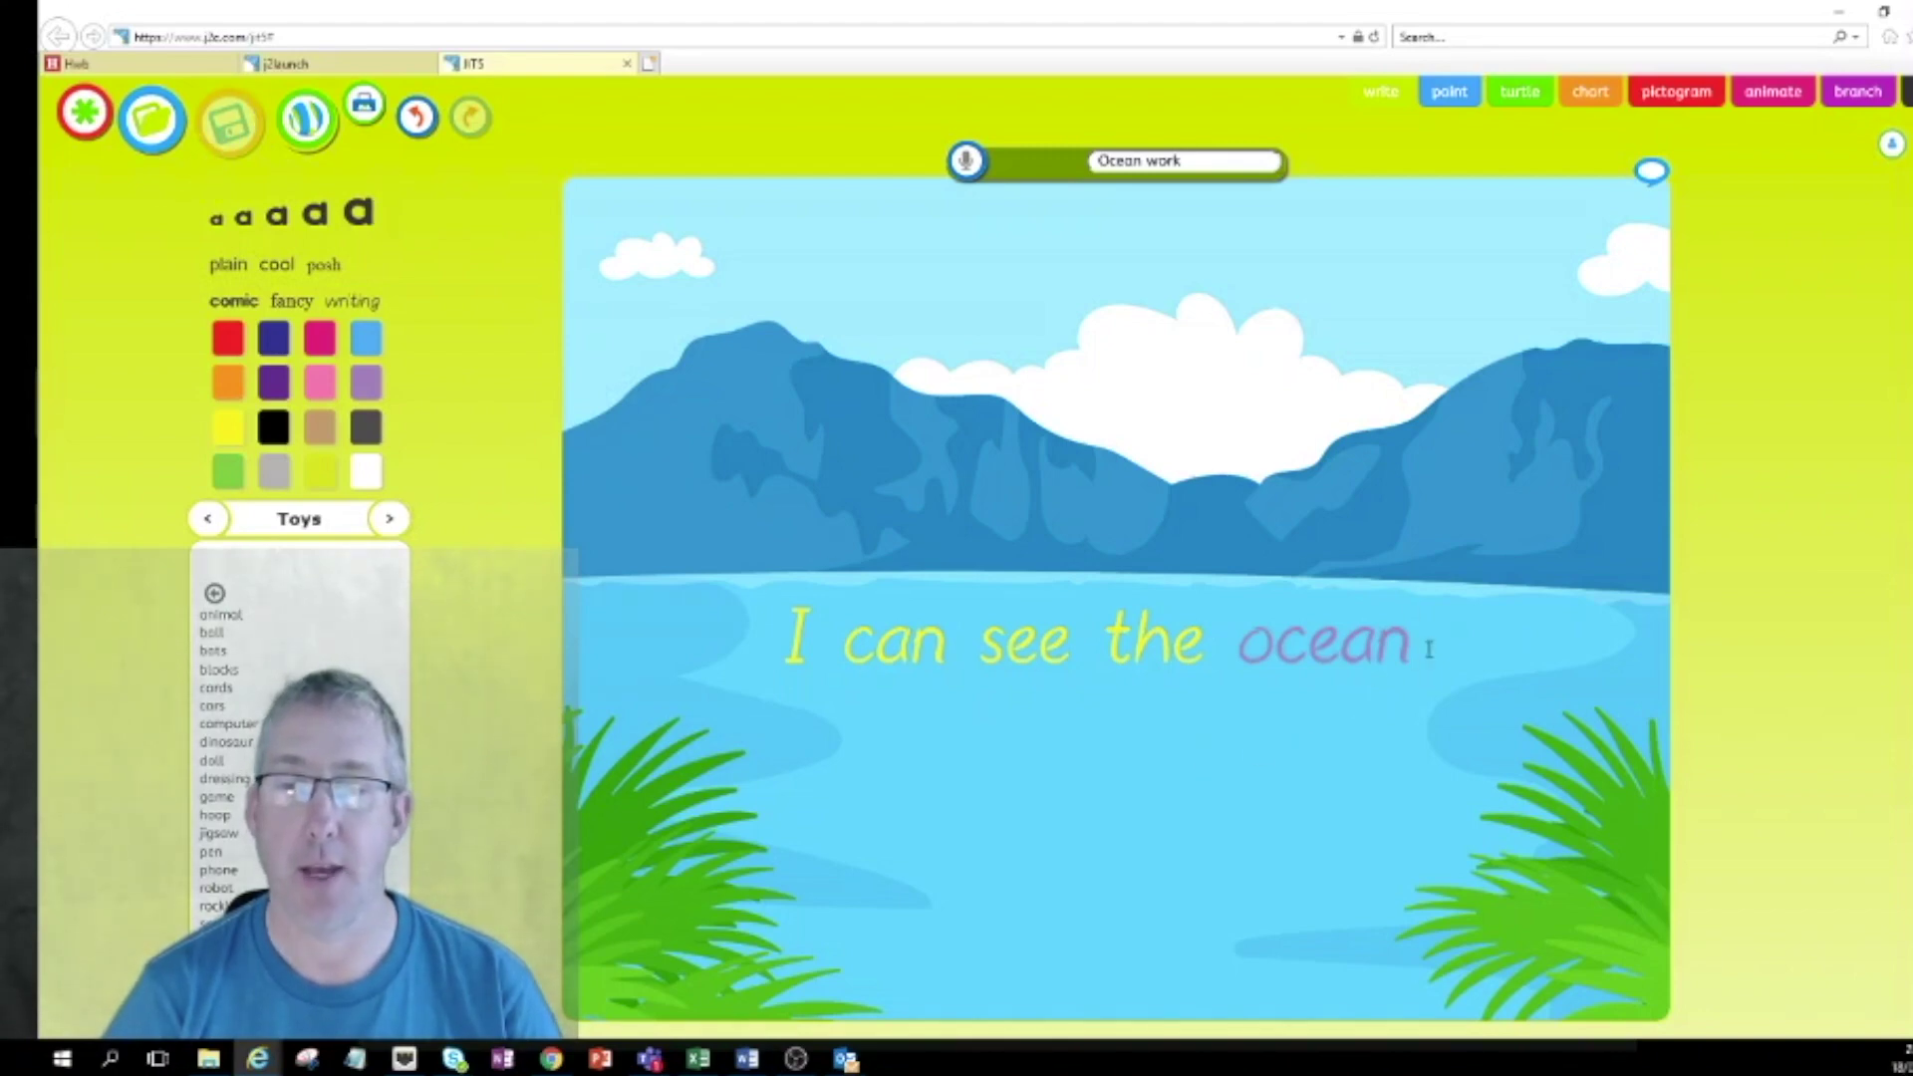
type(".")
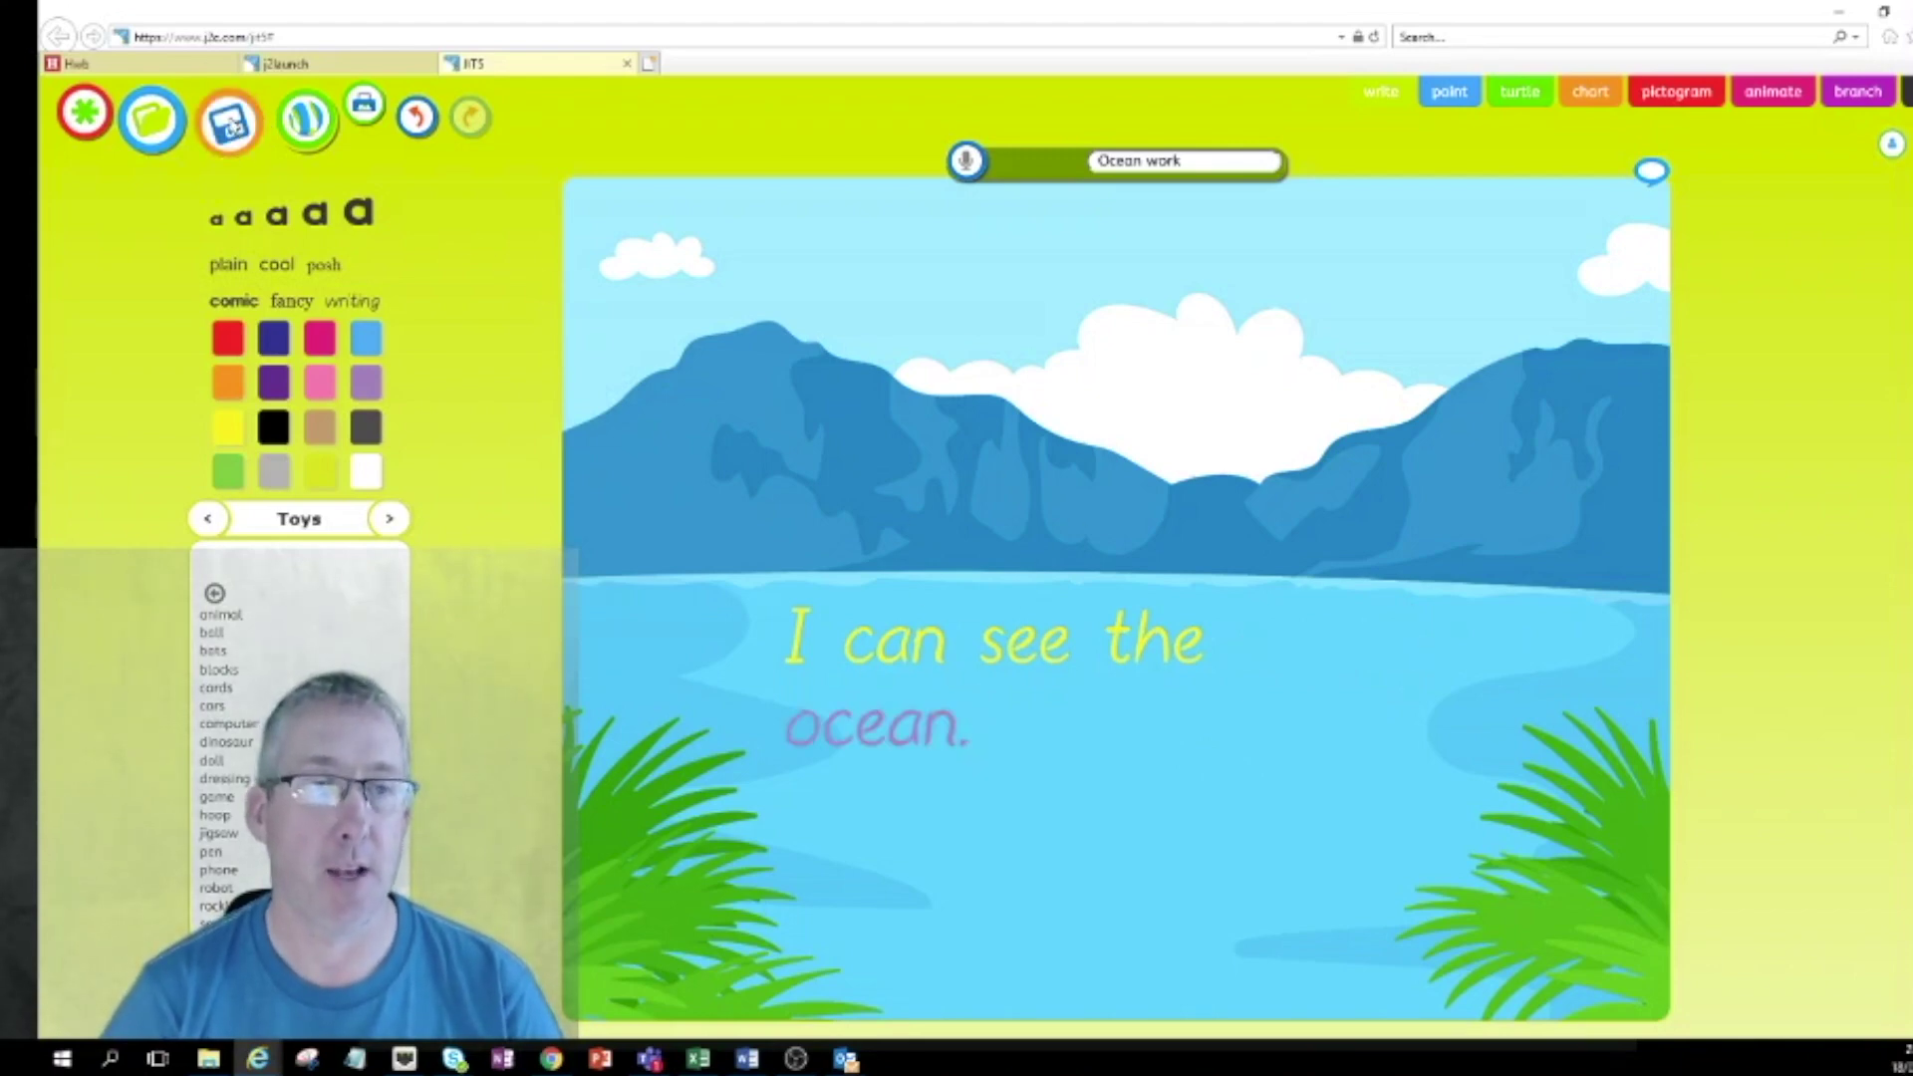
left_click(232, 123)
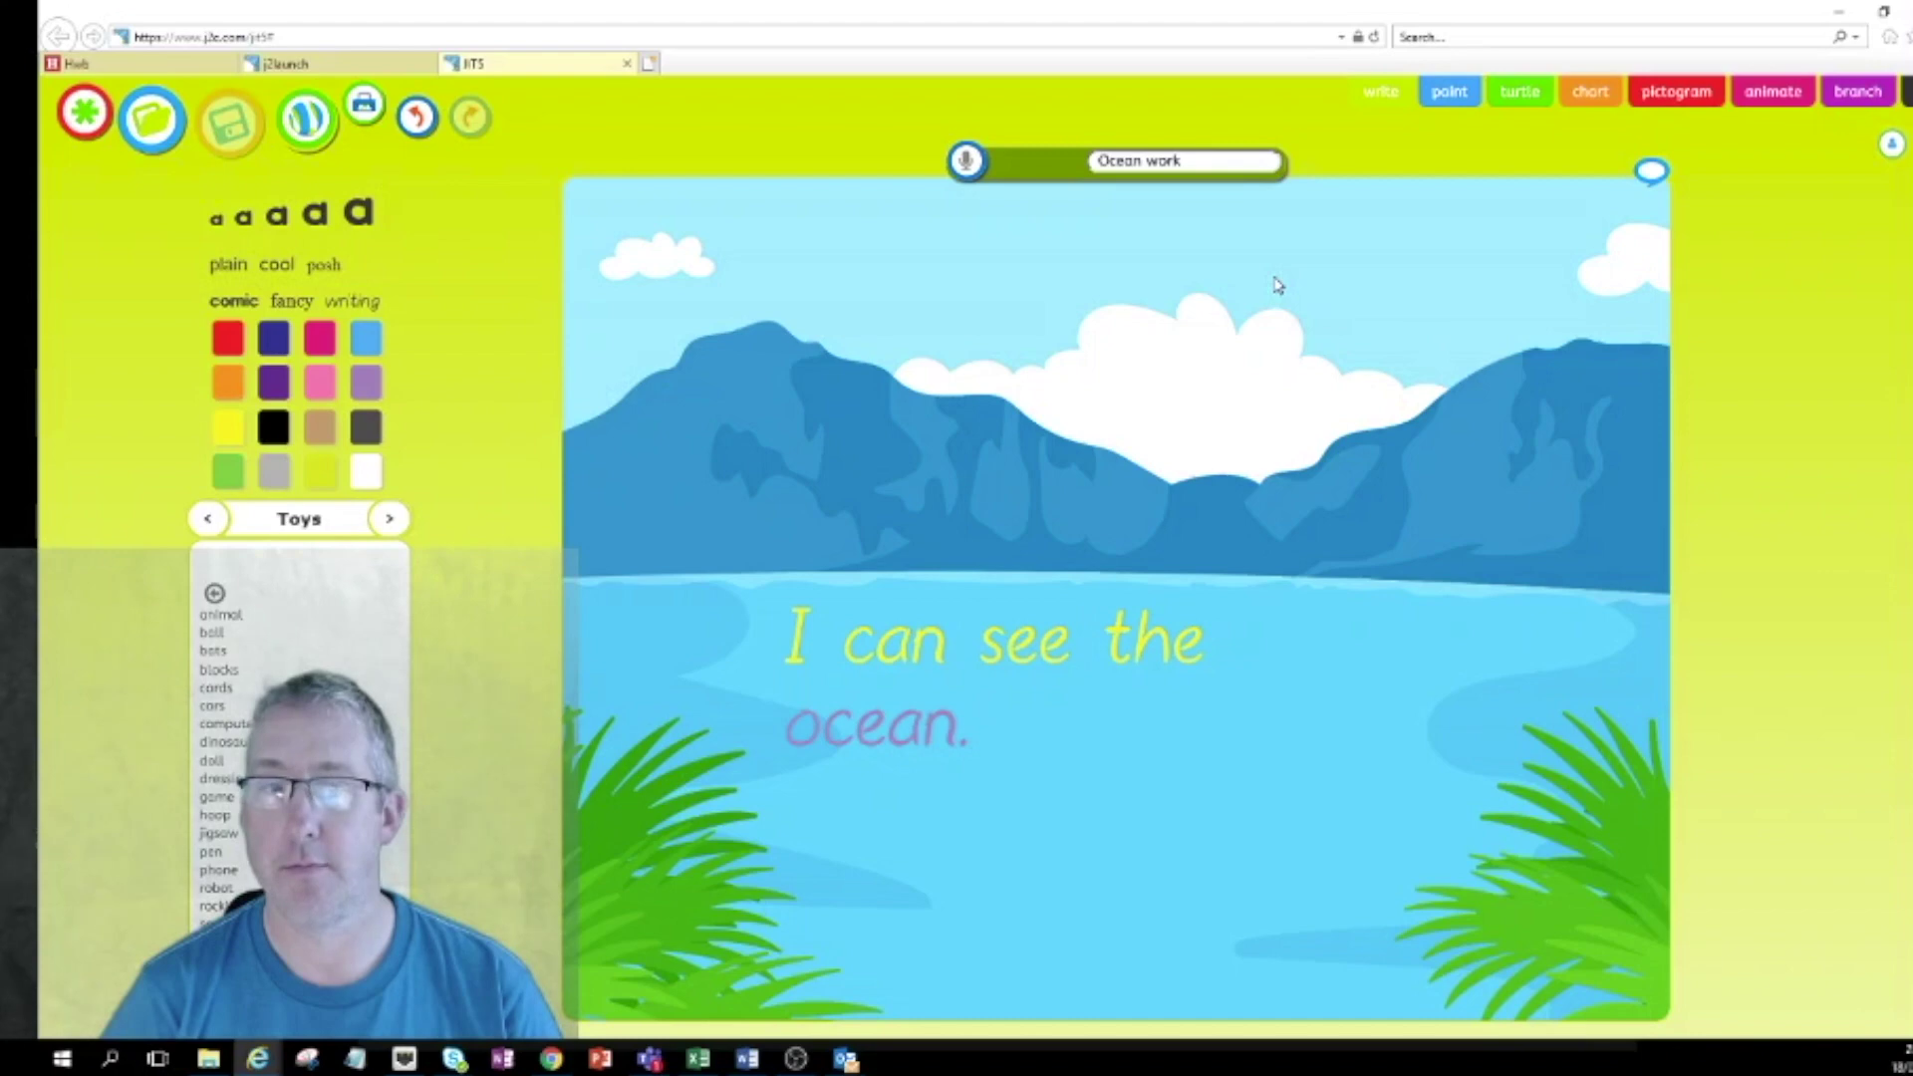
Start a blank JIT Paint canvas and stamp the lion from the Animals set onto it.
left_click(1451, 94)
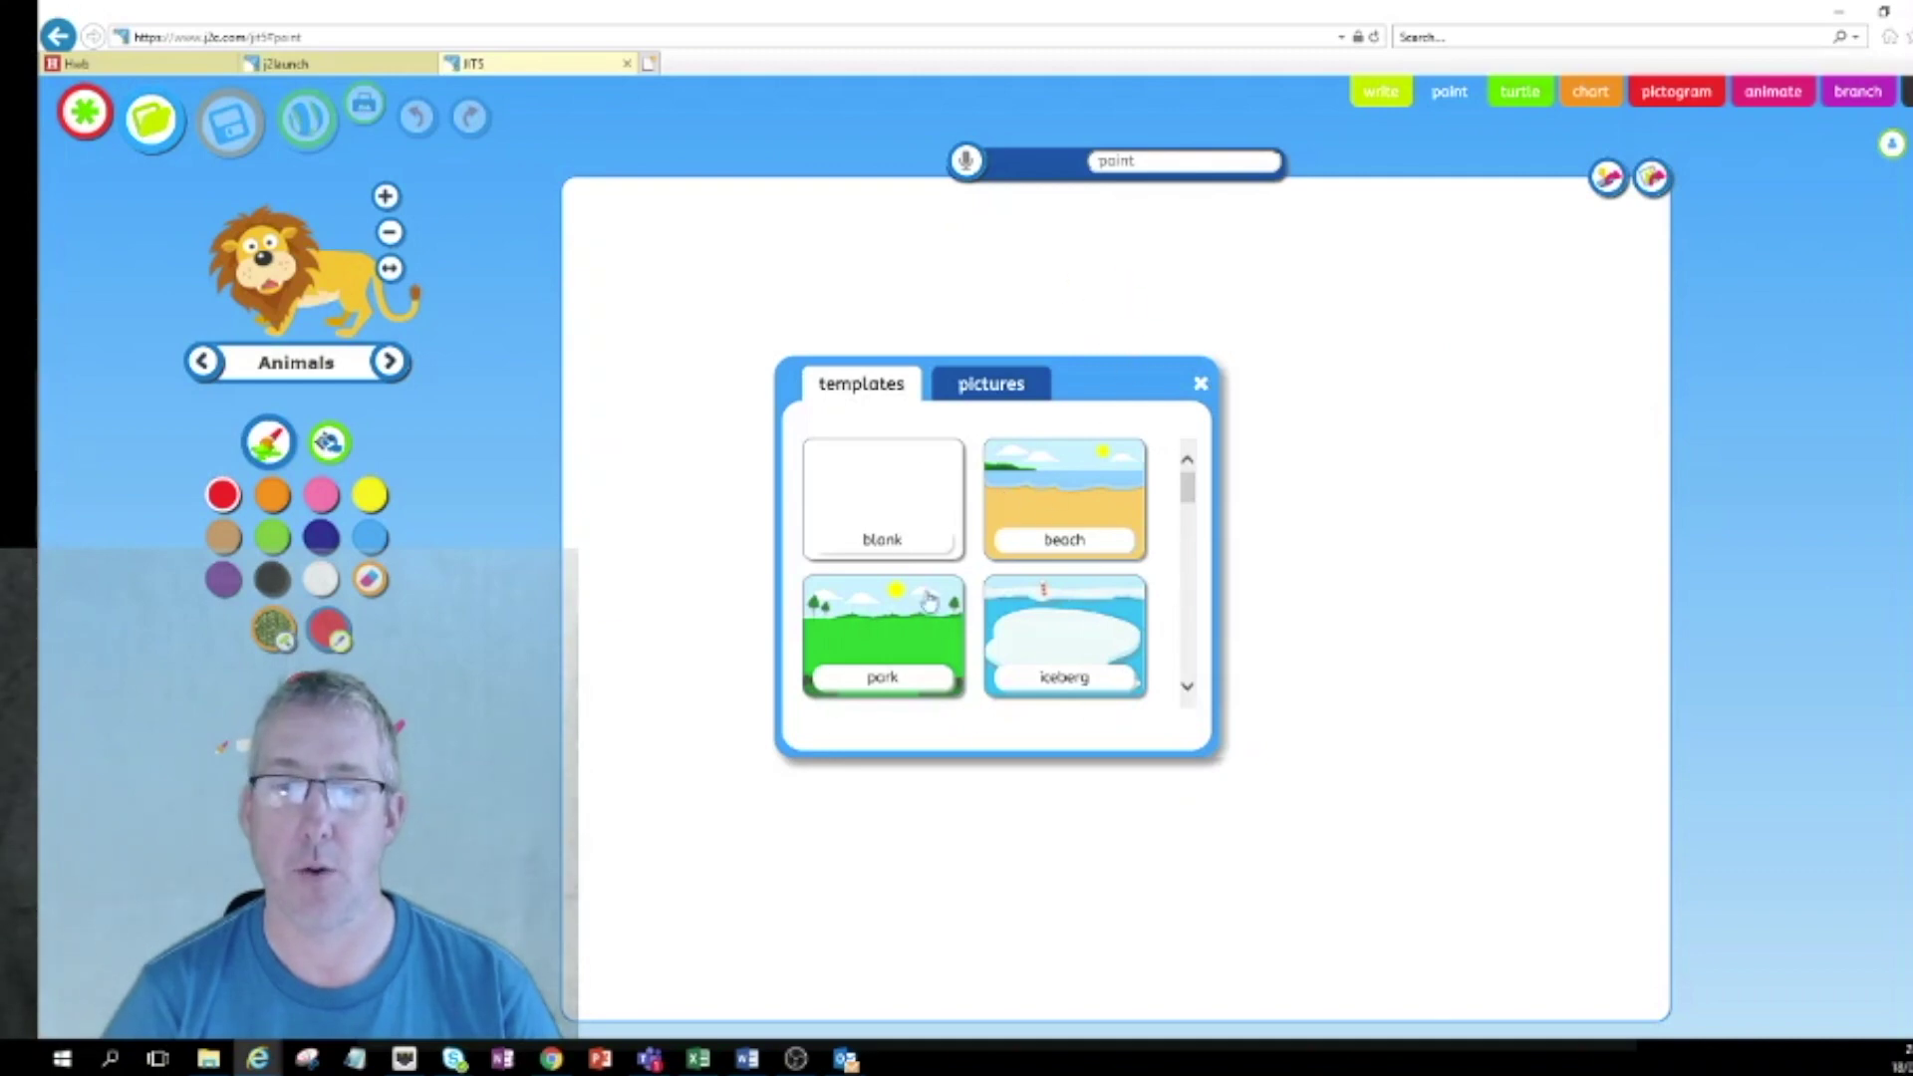
left_click(880, 506)
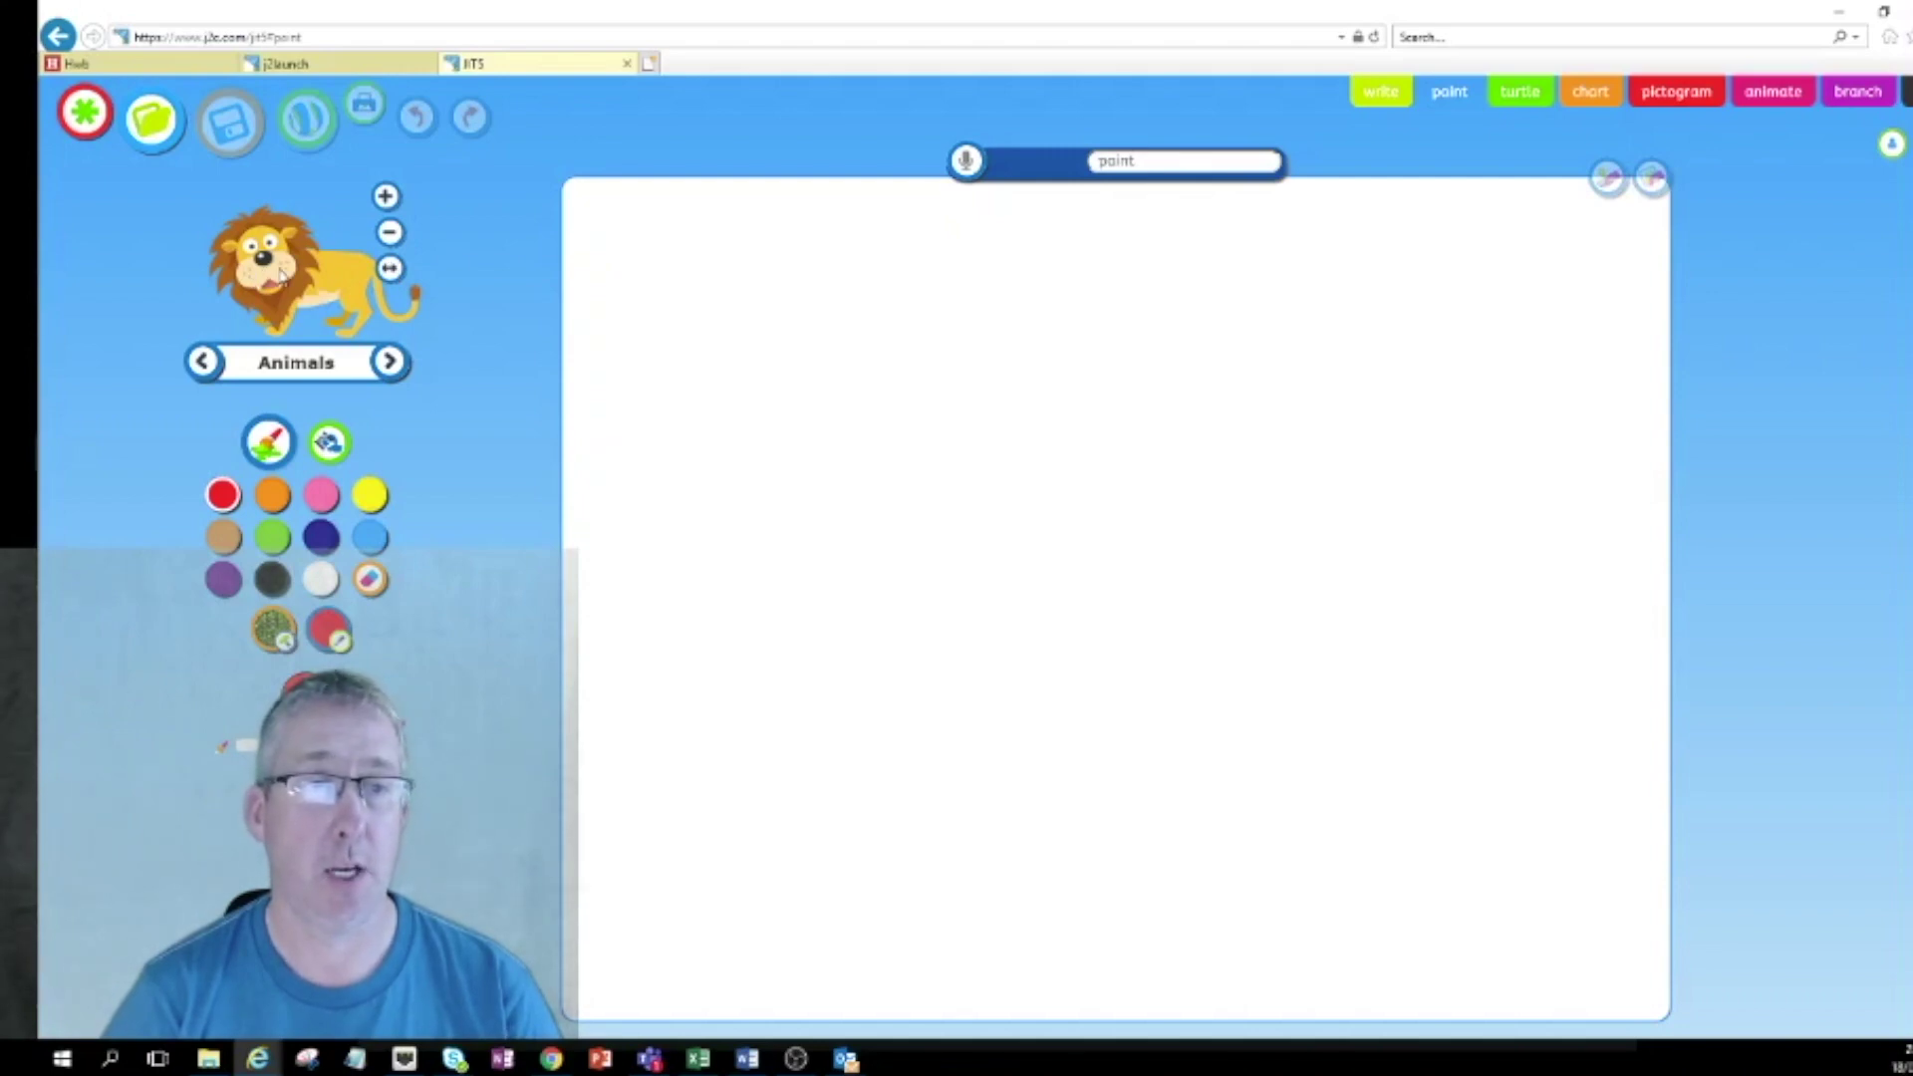
left_click(281, 274)
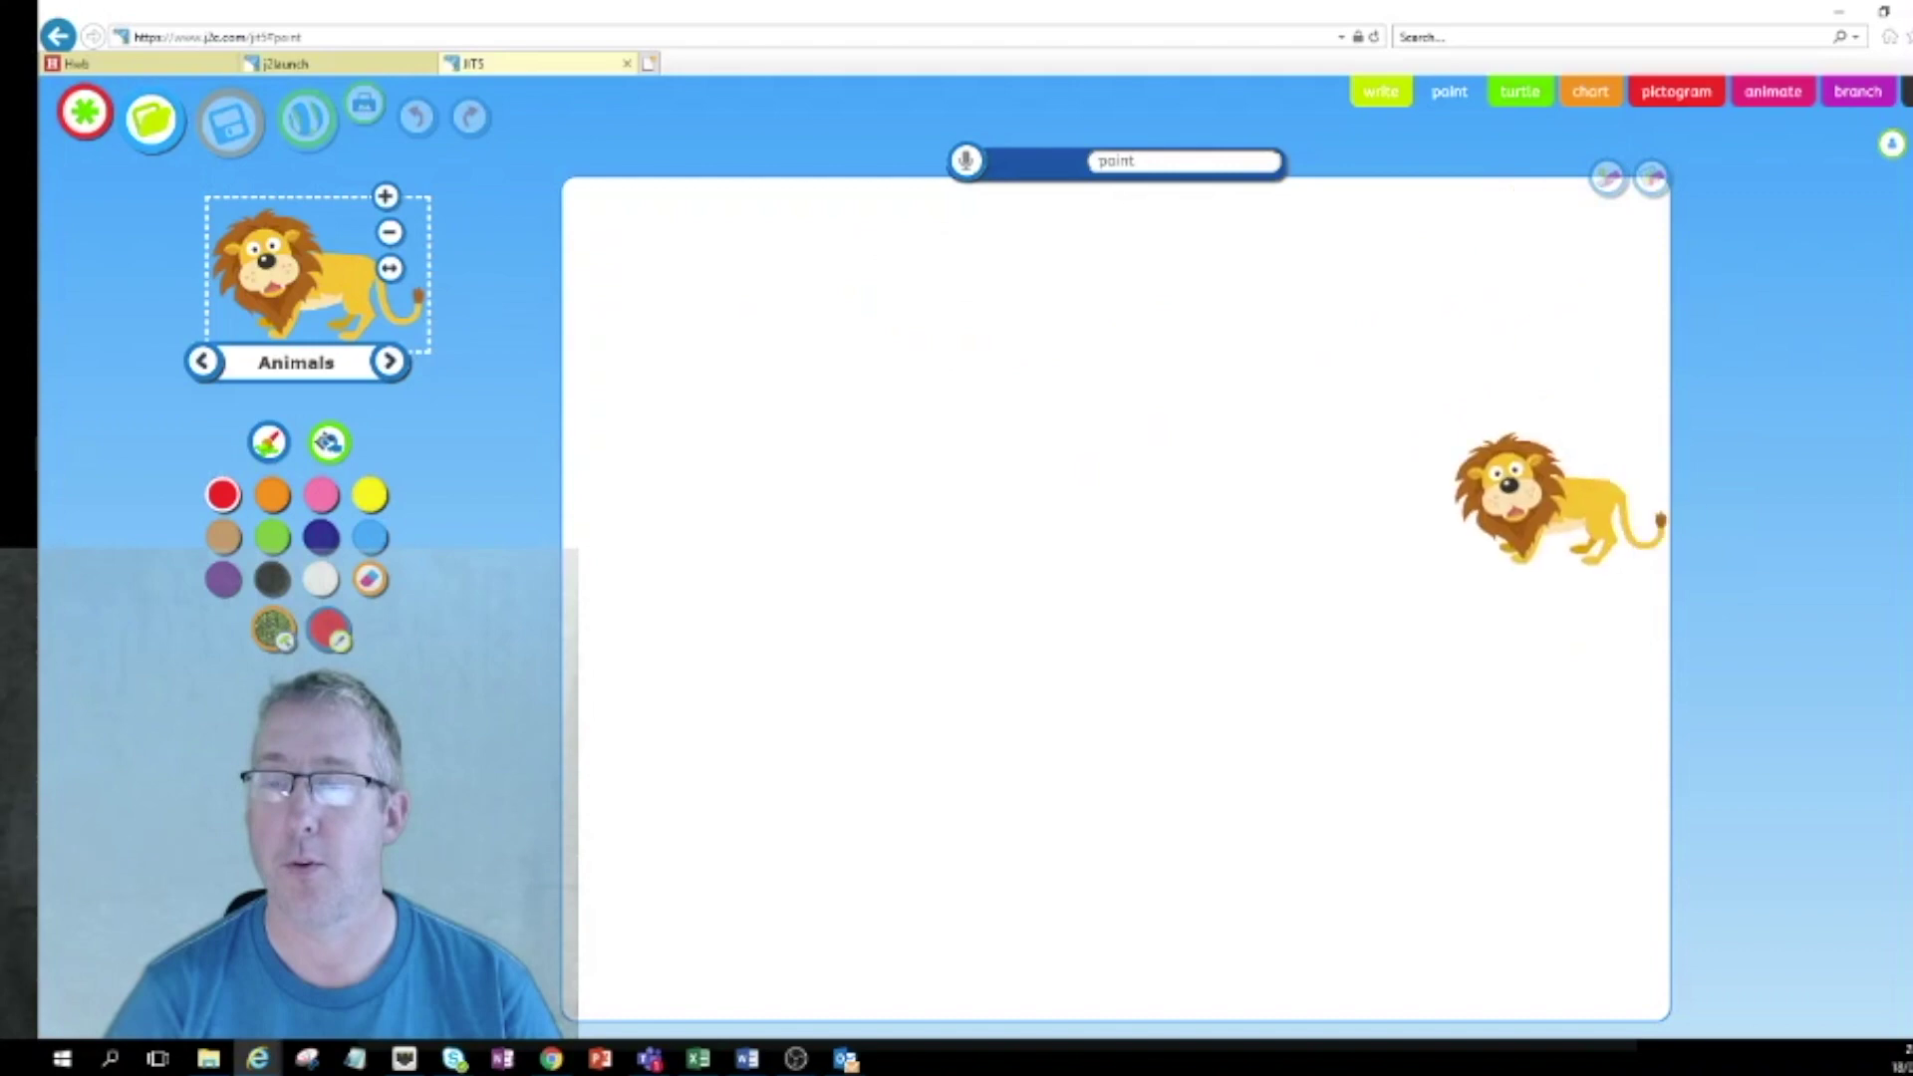
left_click(1504, 628)
Switch to the next animal stamp and paint a wavy green line across the canvas.
left_click(389, 361)
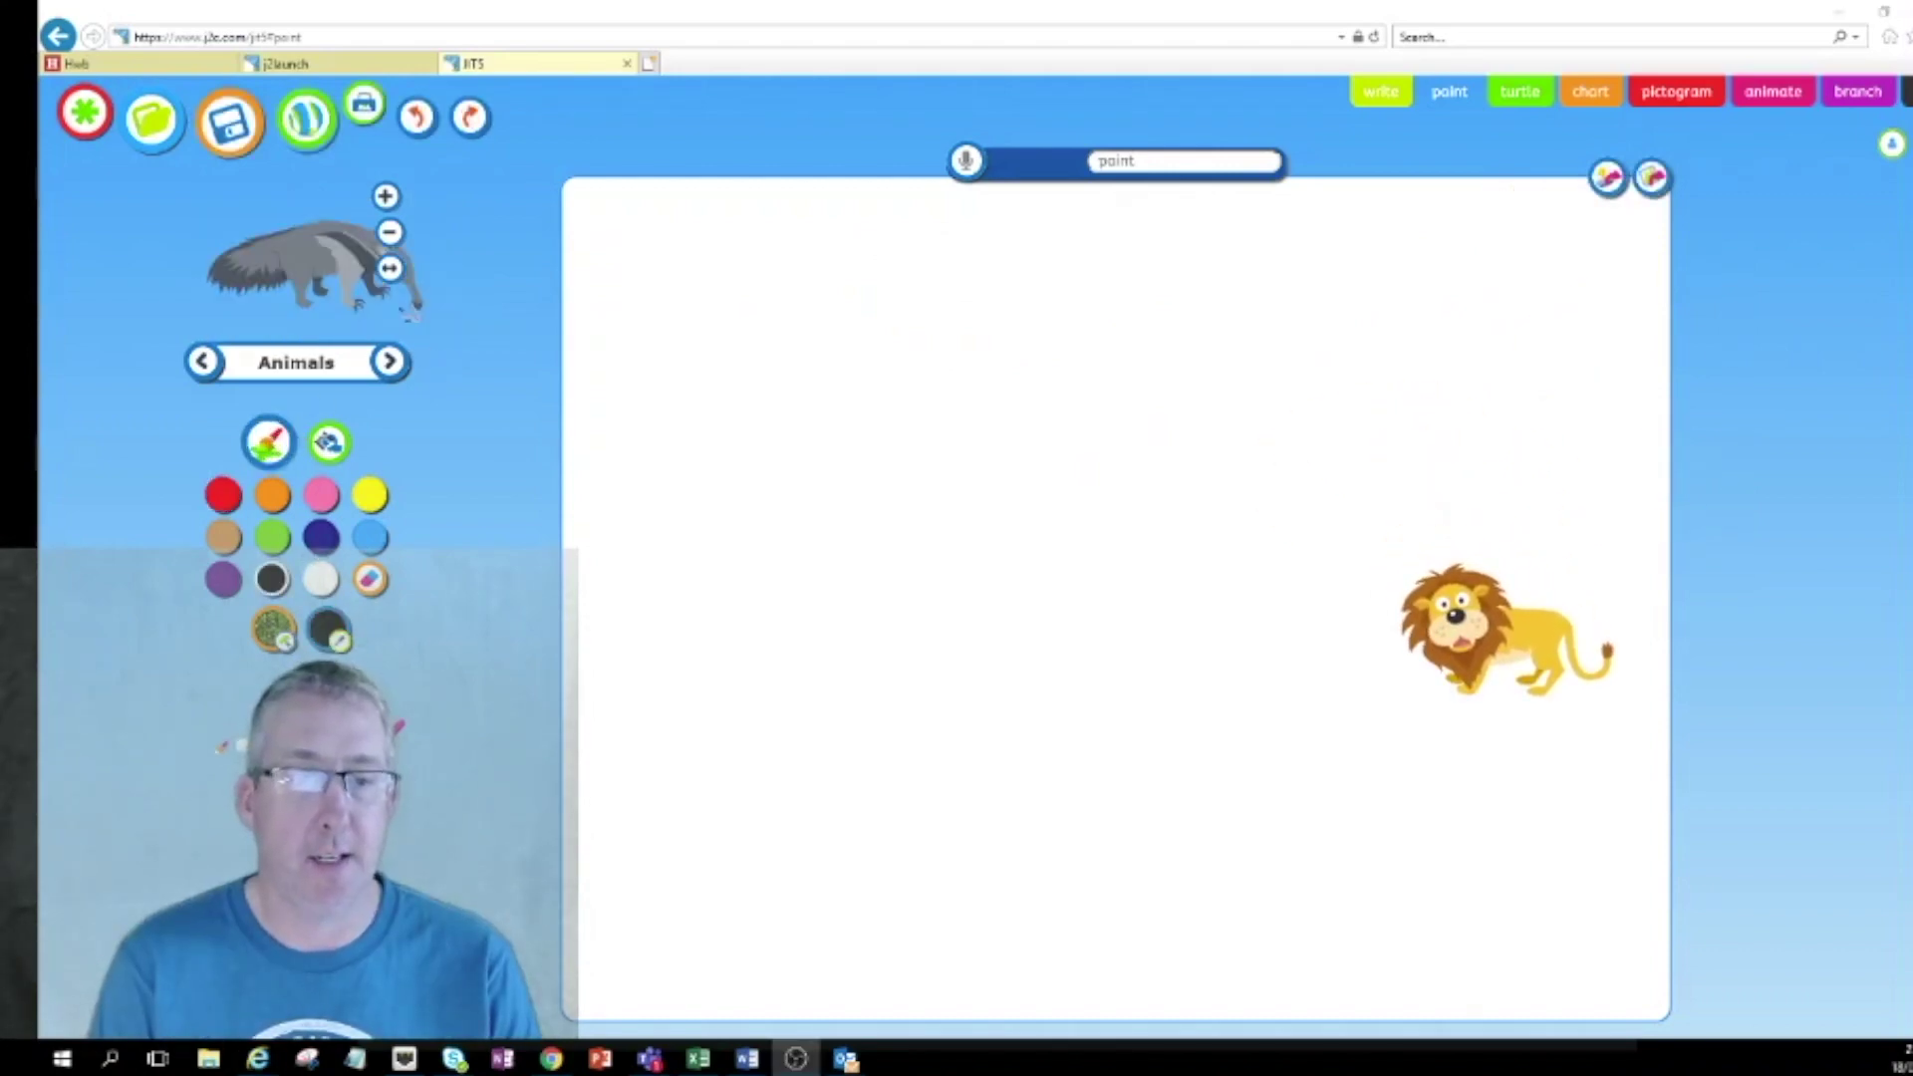
key("alt+Tab")
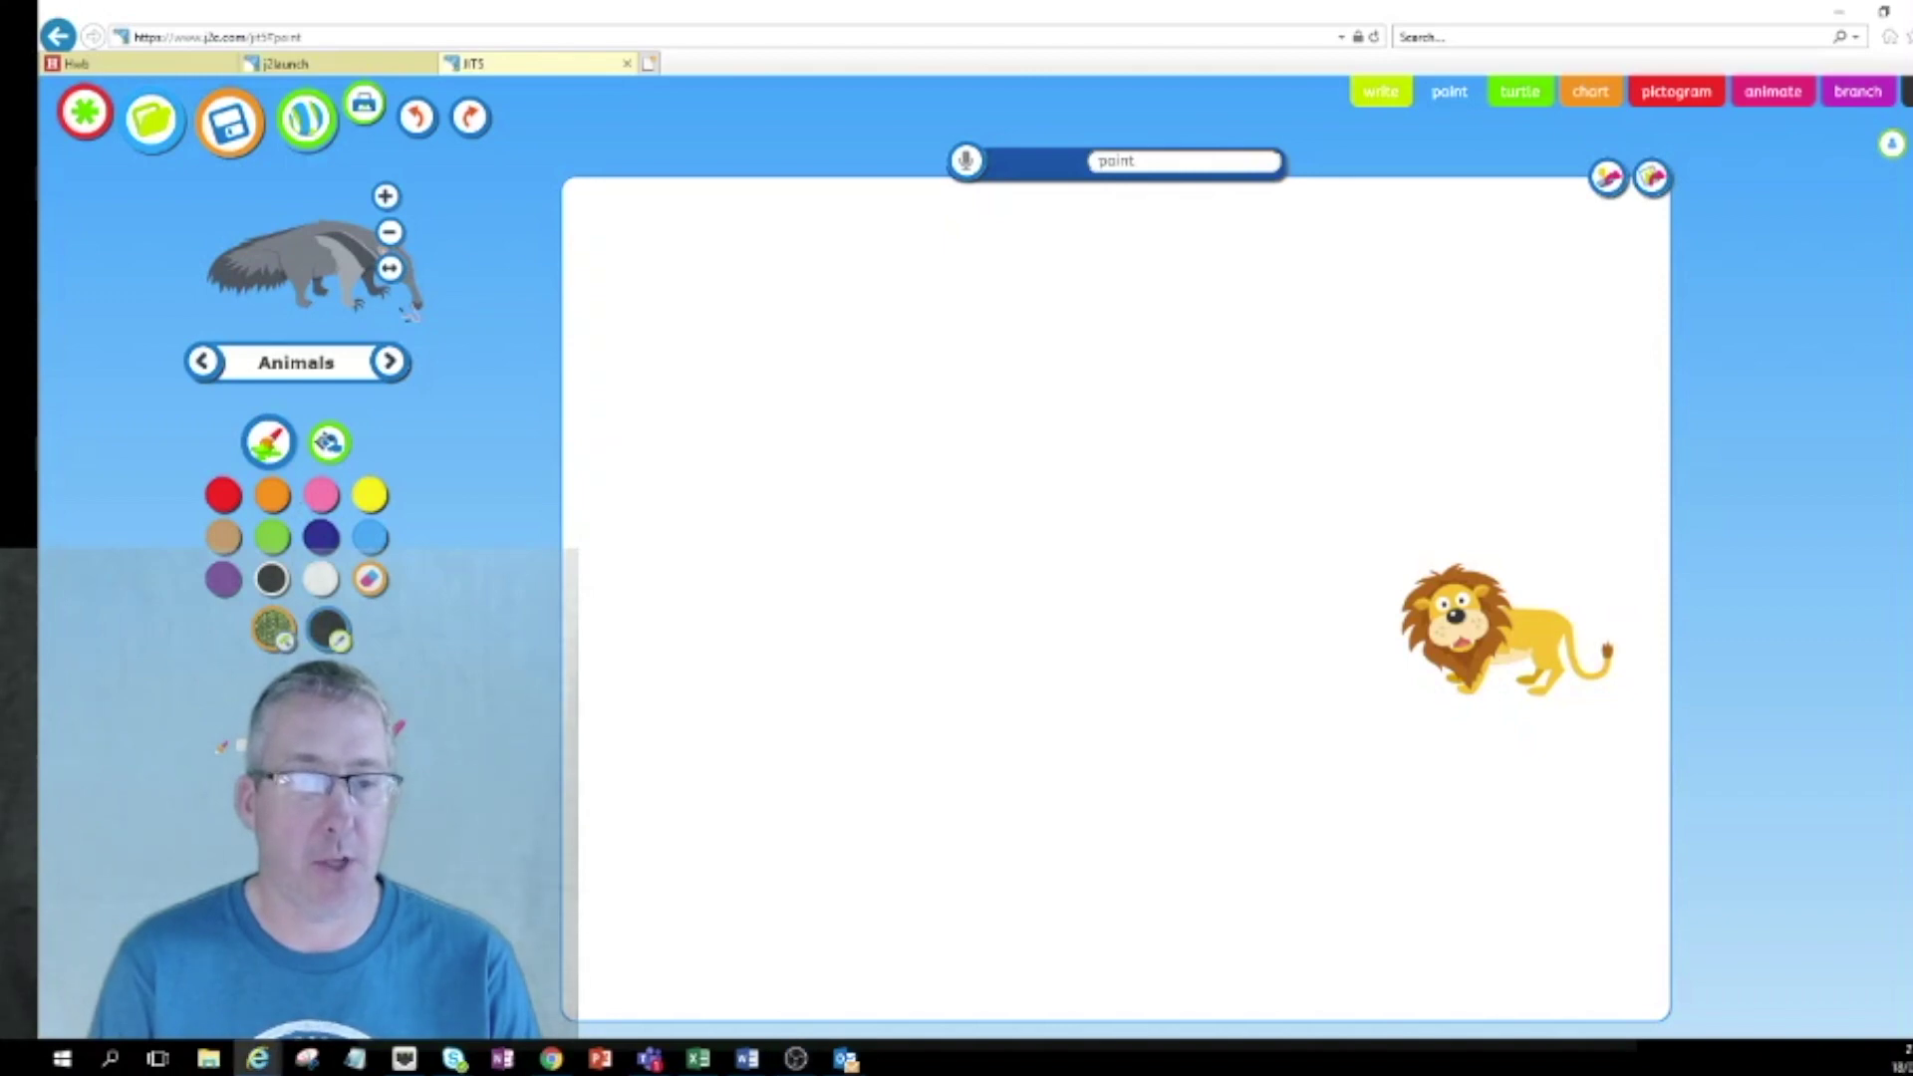
left_click(271, 537)
mouse_move(655, 538)
left_mouse_down()
mouse_move(867, 495)
mouse_move(968, 510)
left_mouse_up()
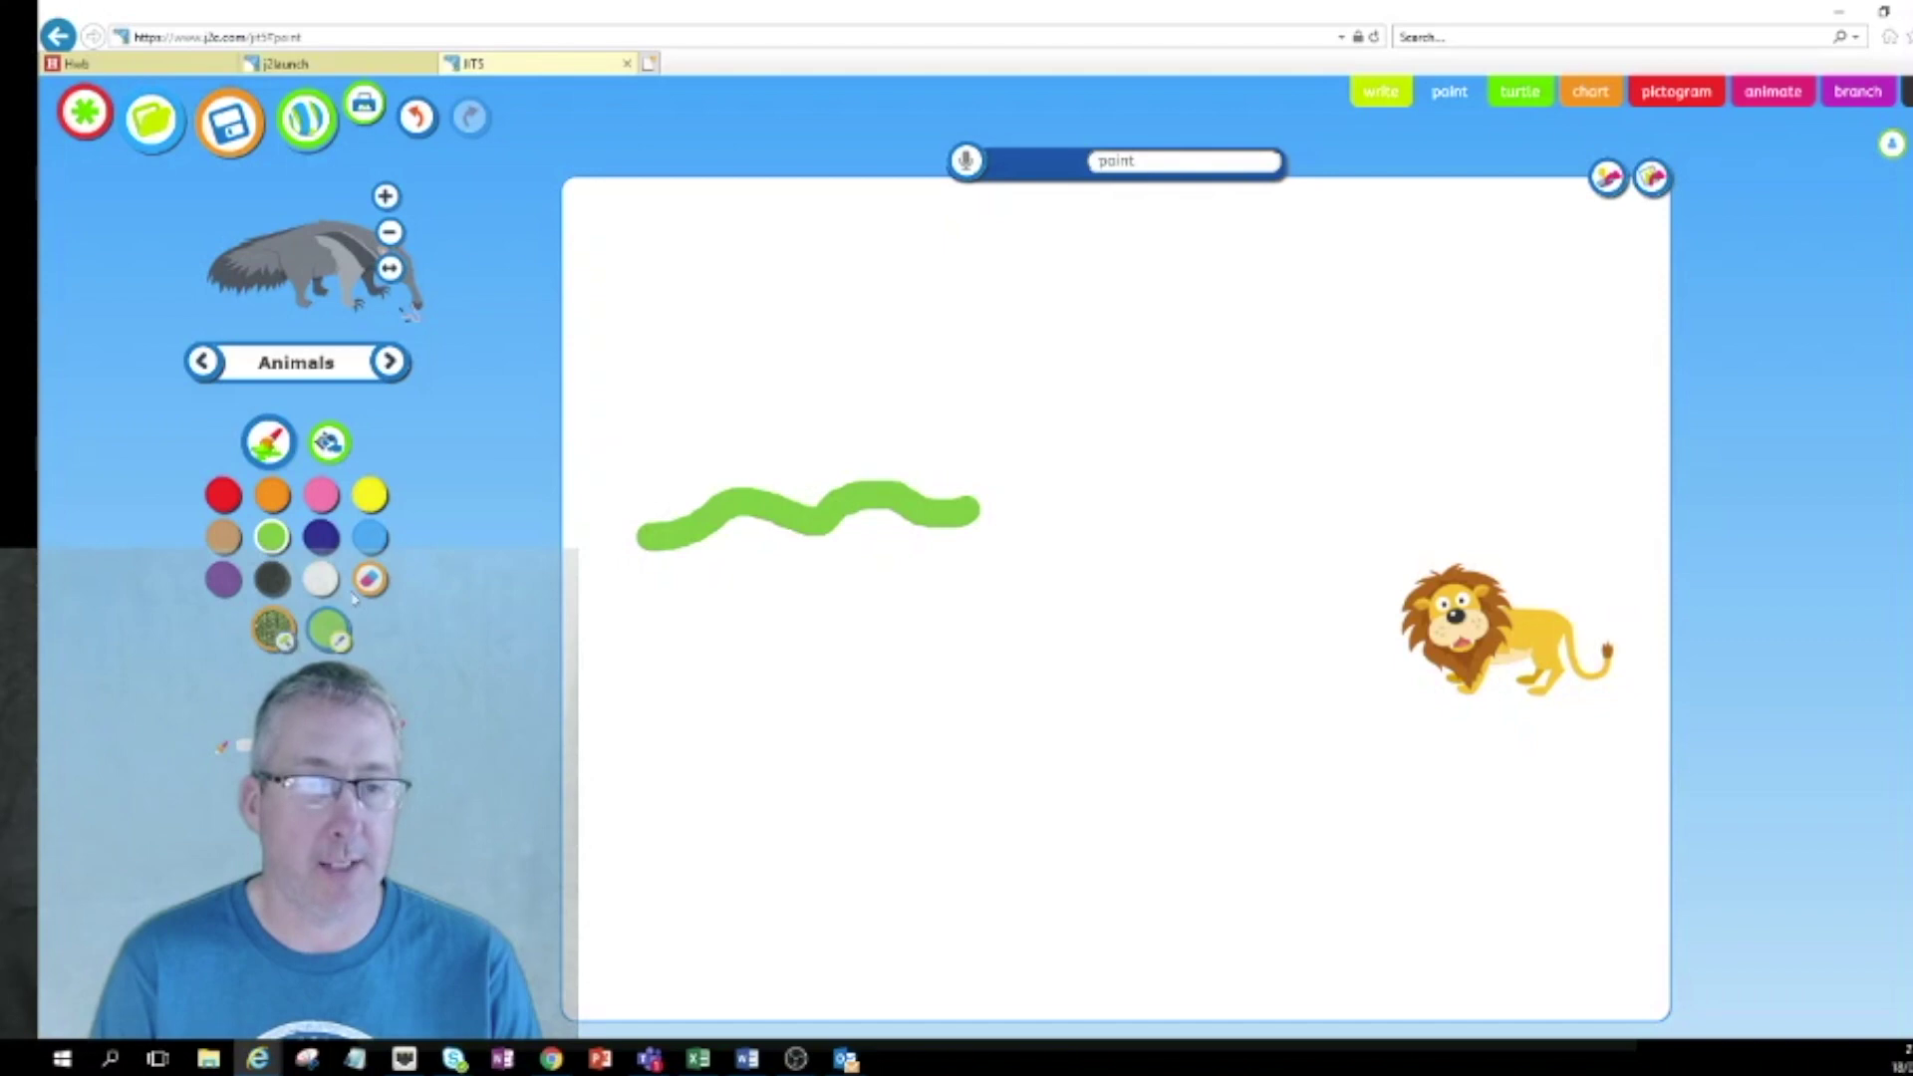
Paint a grass-textured patch below the green line, save the painting and close JIT.
left_click(273, 635)
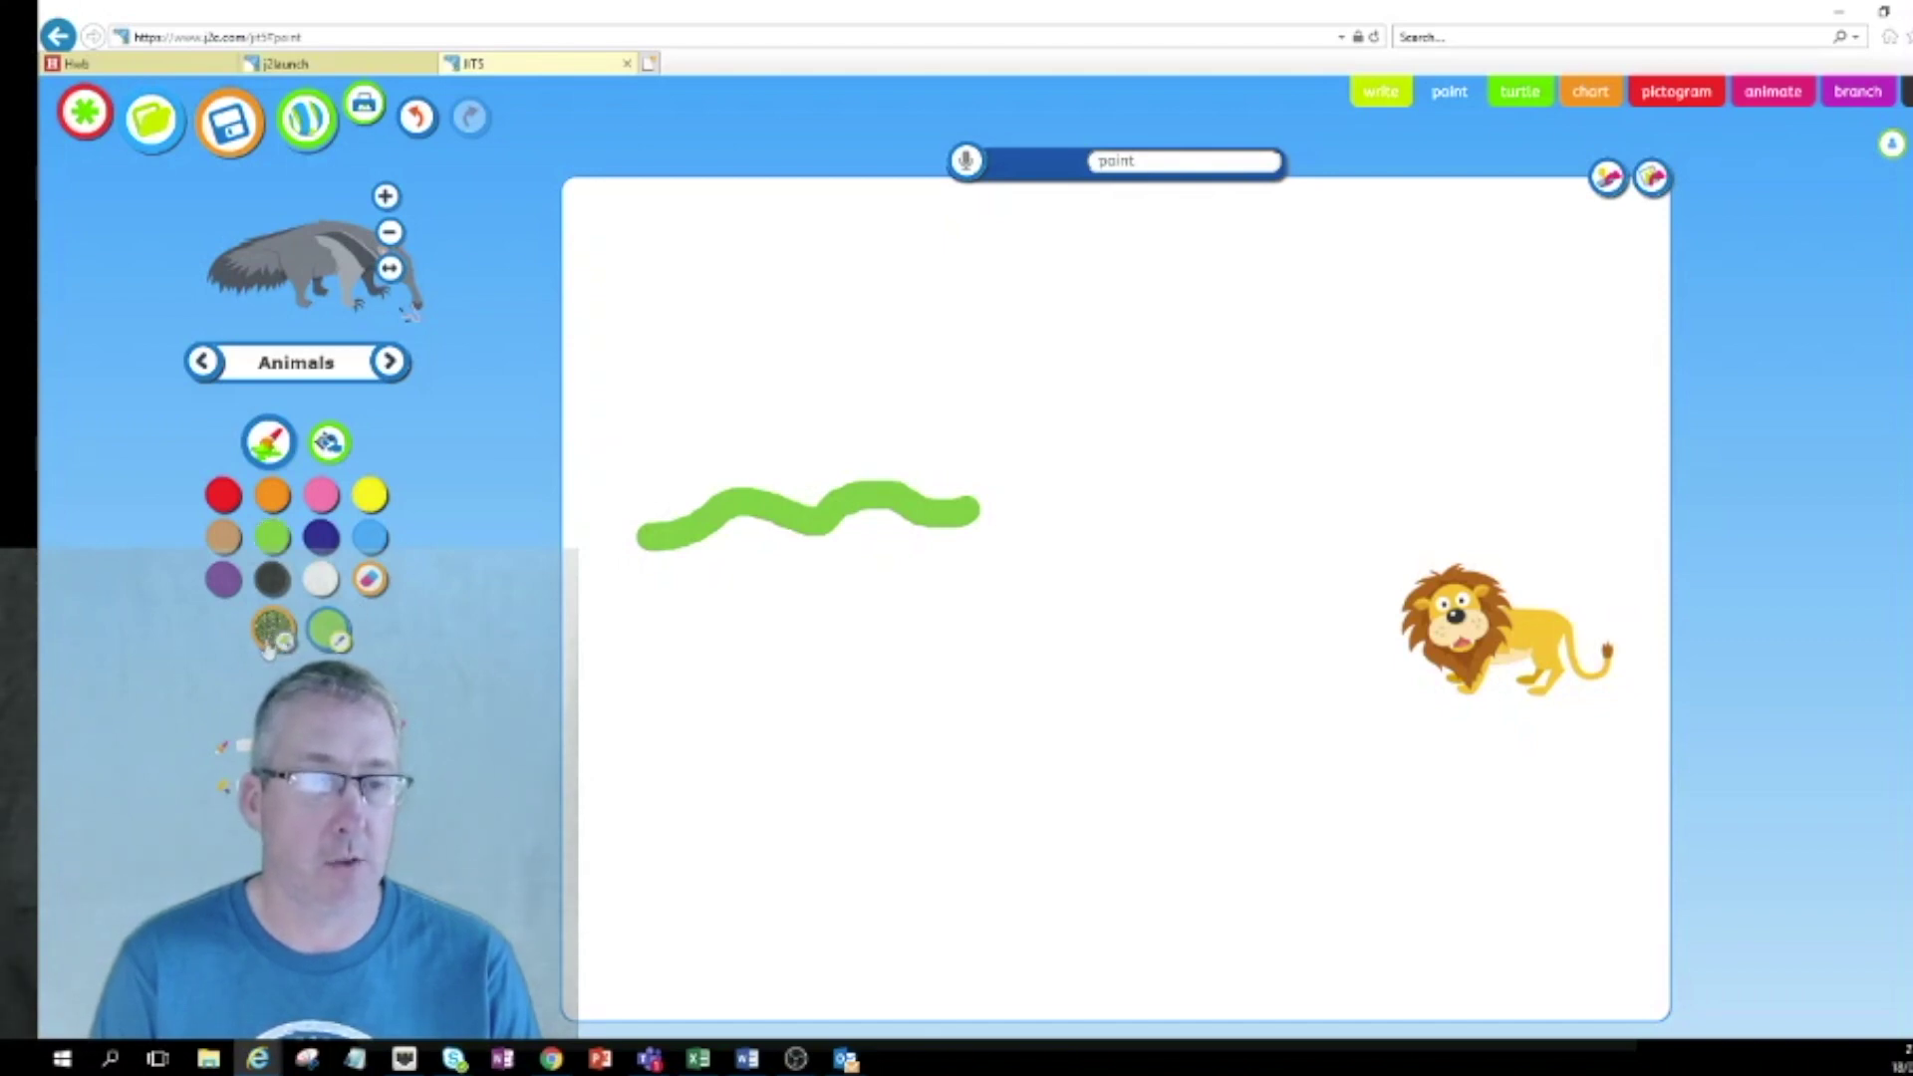
mouse_move(671, 627)
left_mouse_down()
mouse_move(760, 627)
mouse_move(677, 643)
mouse_move(769, 645)
mouse_move(663, 683)
mouse_move(785, 680)
mouse_move(703, 702)
mouse_move(737, 719)
mouse_move(688, 708)
mouse_move(789, 709)
left_mouse_up()
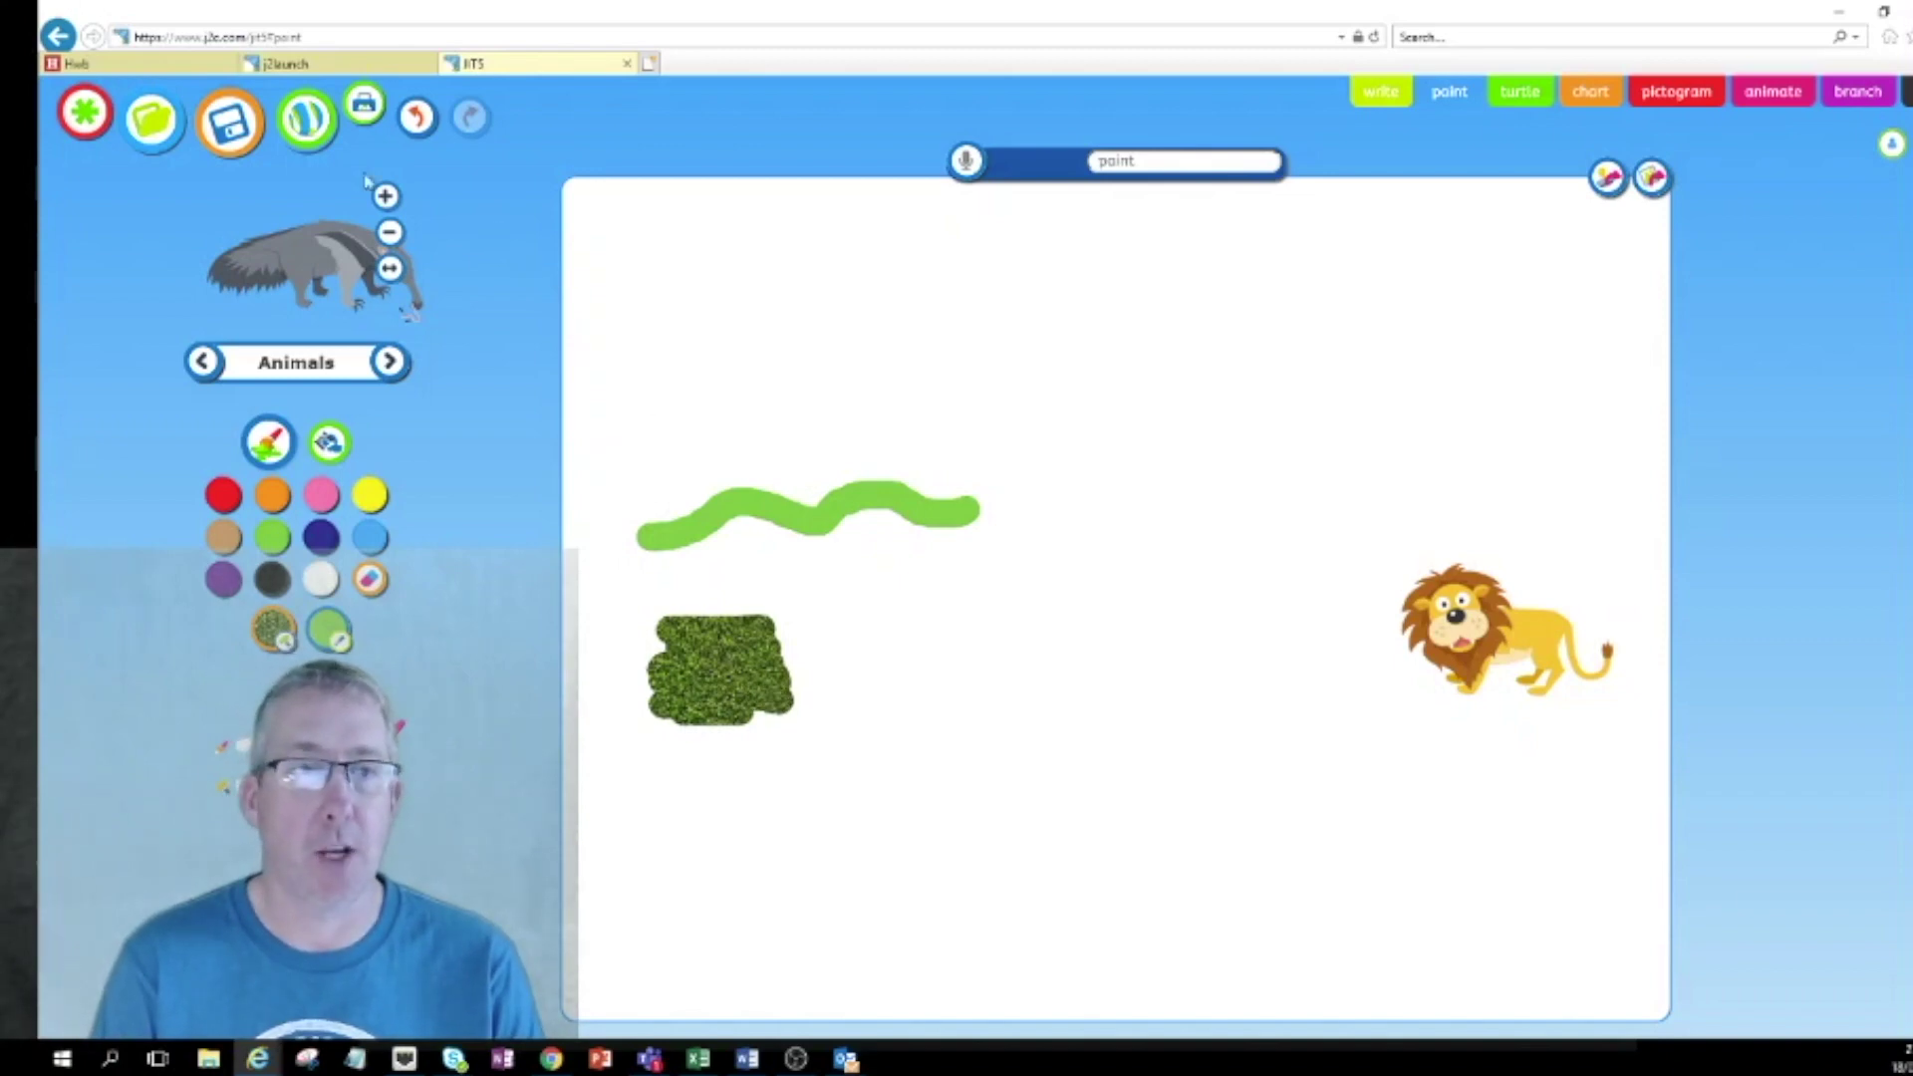
left_click(237, 125)
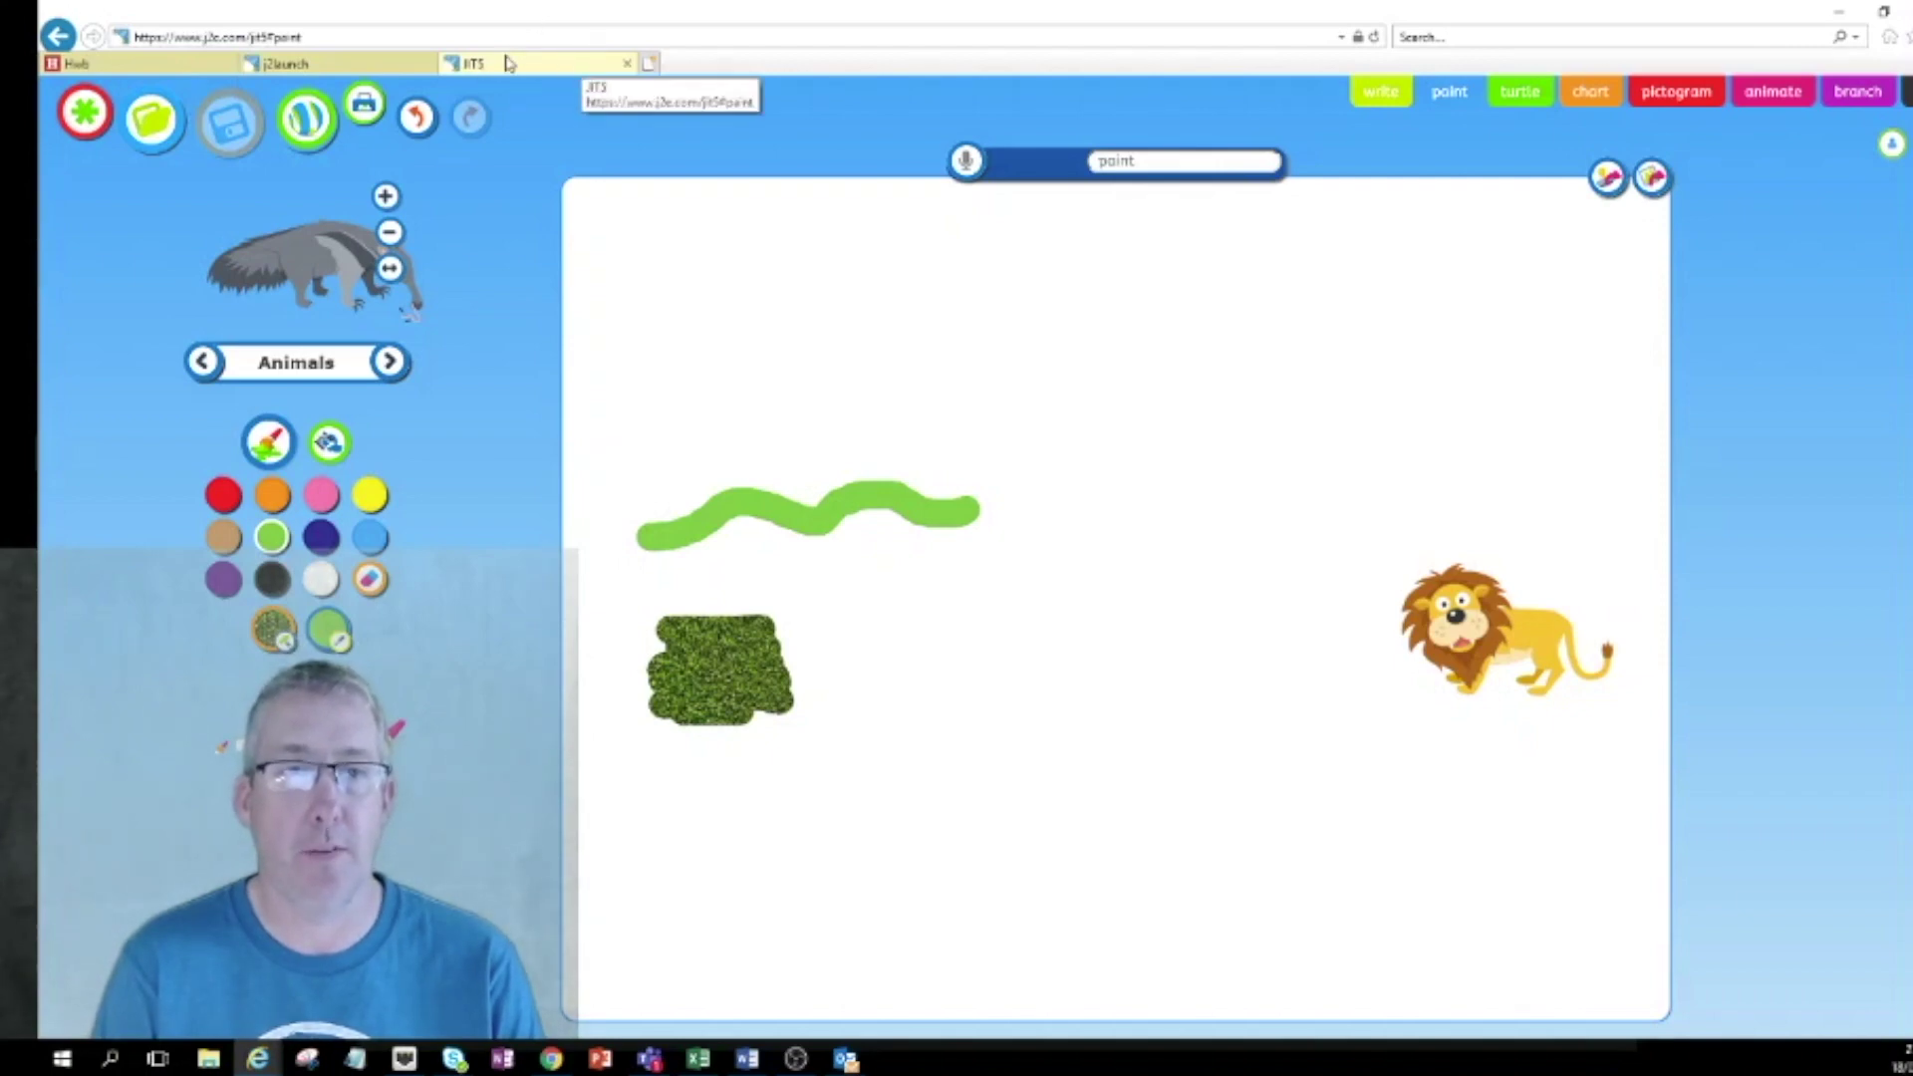
left_click(627, 63)
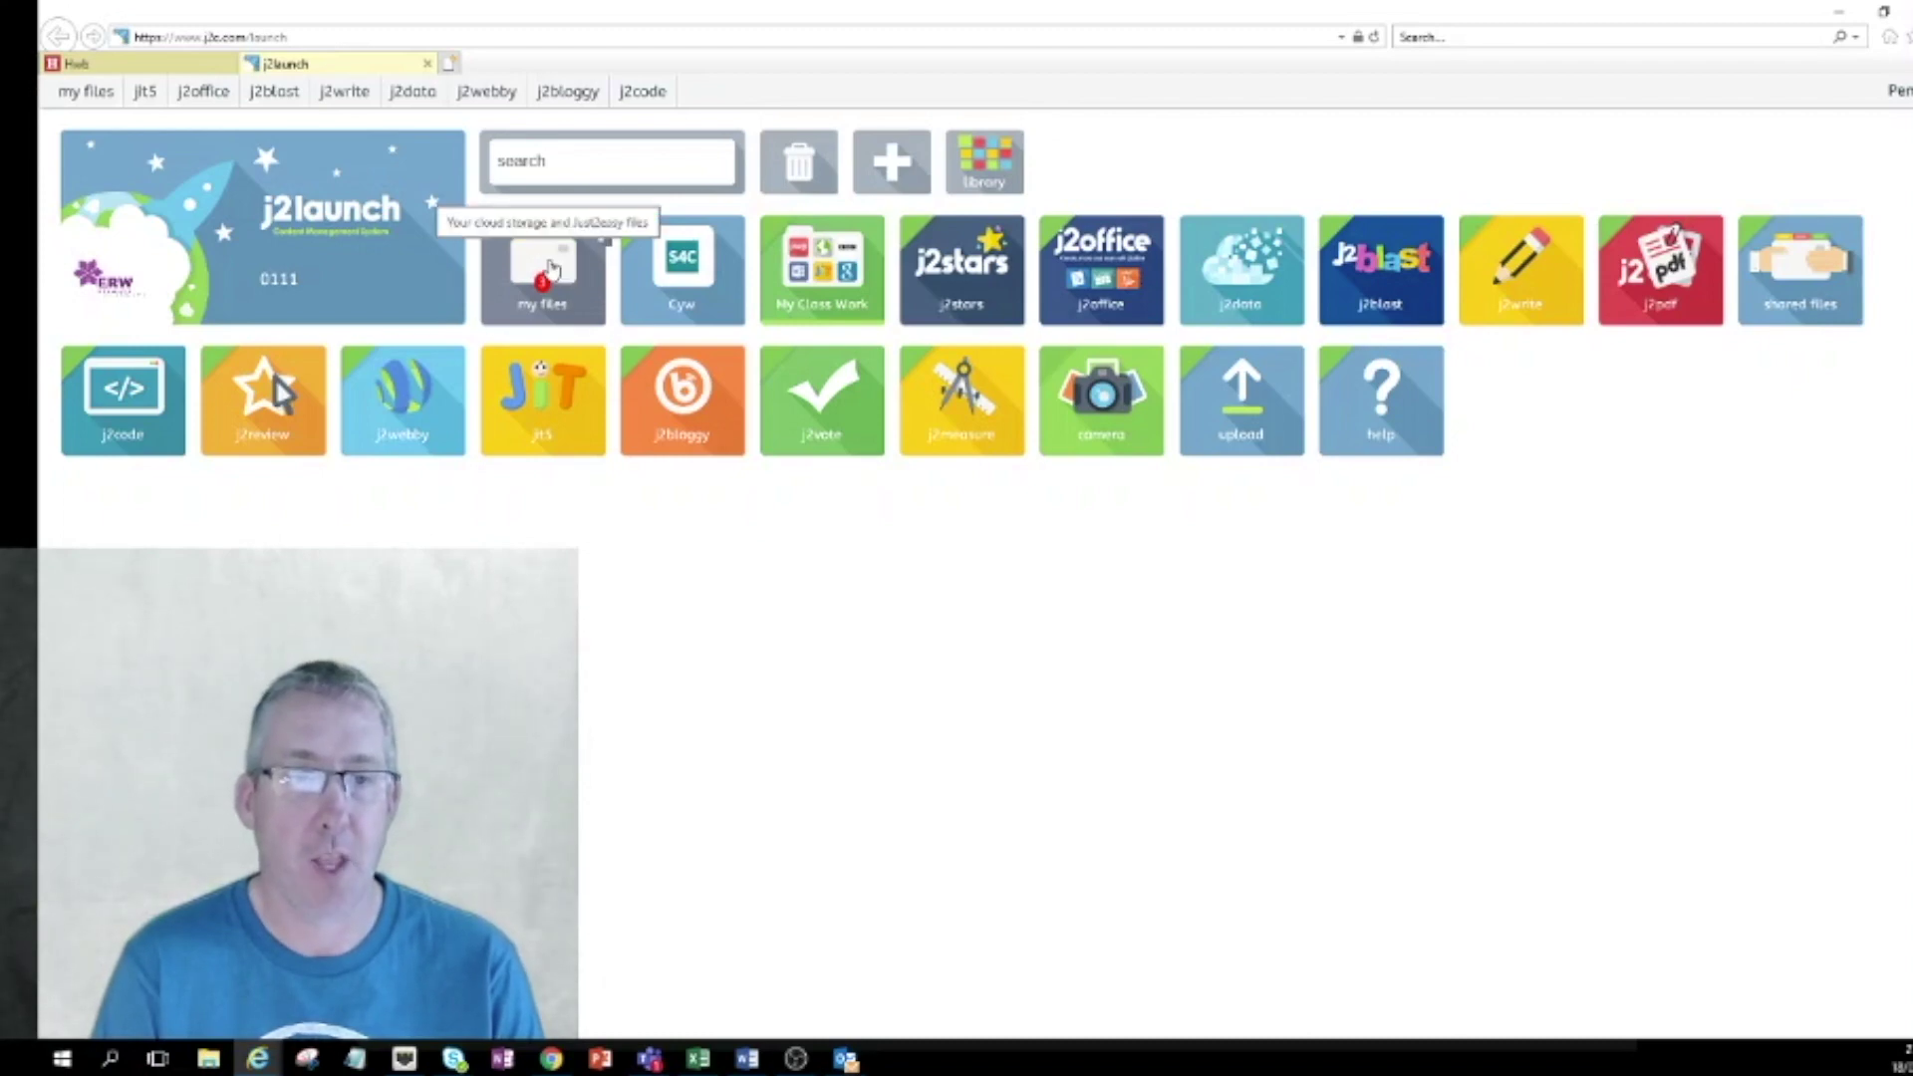
Open My Files and scroll through it to find today's paint and Ocean work files.
left_click(551, 267)
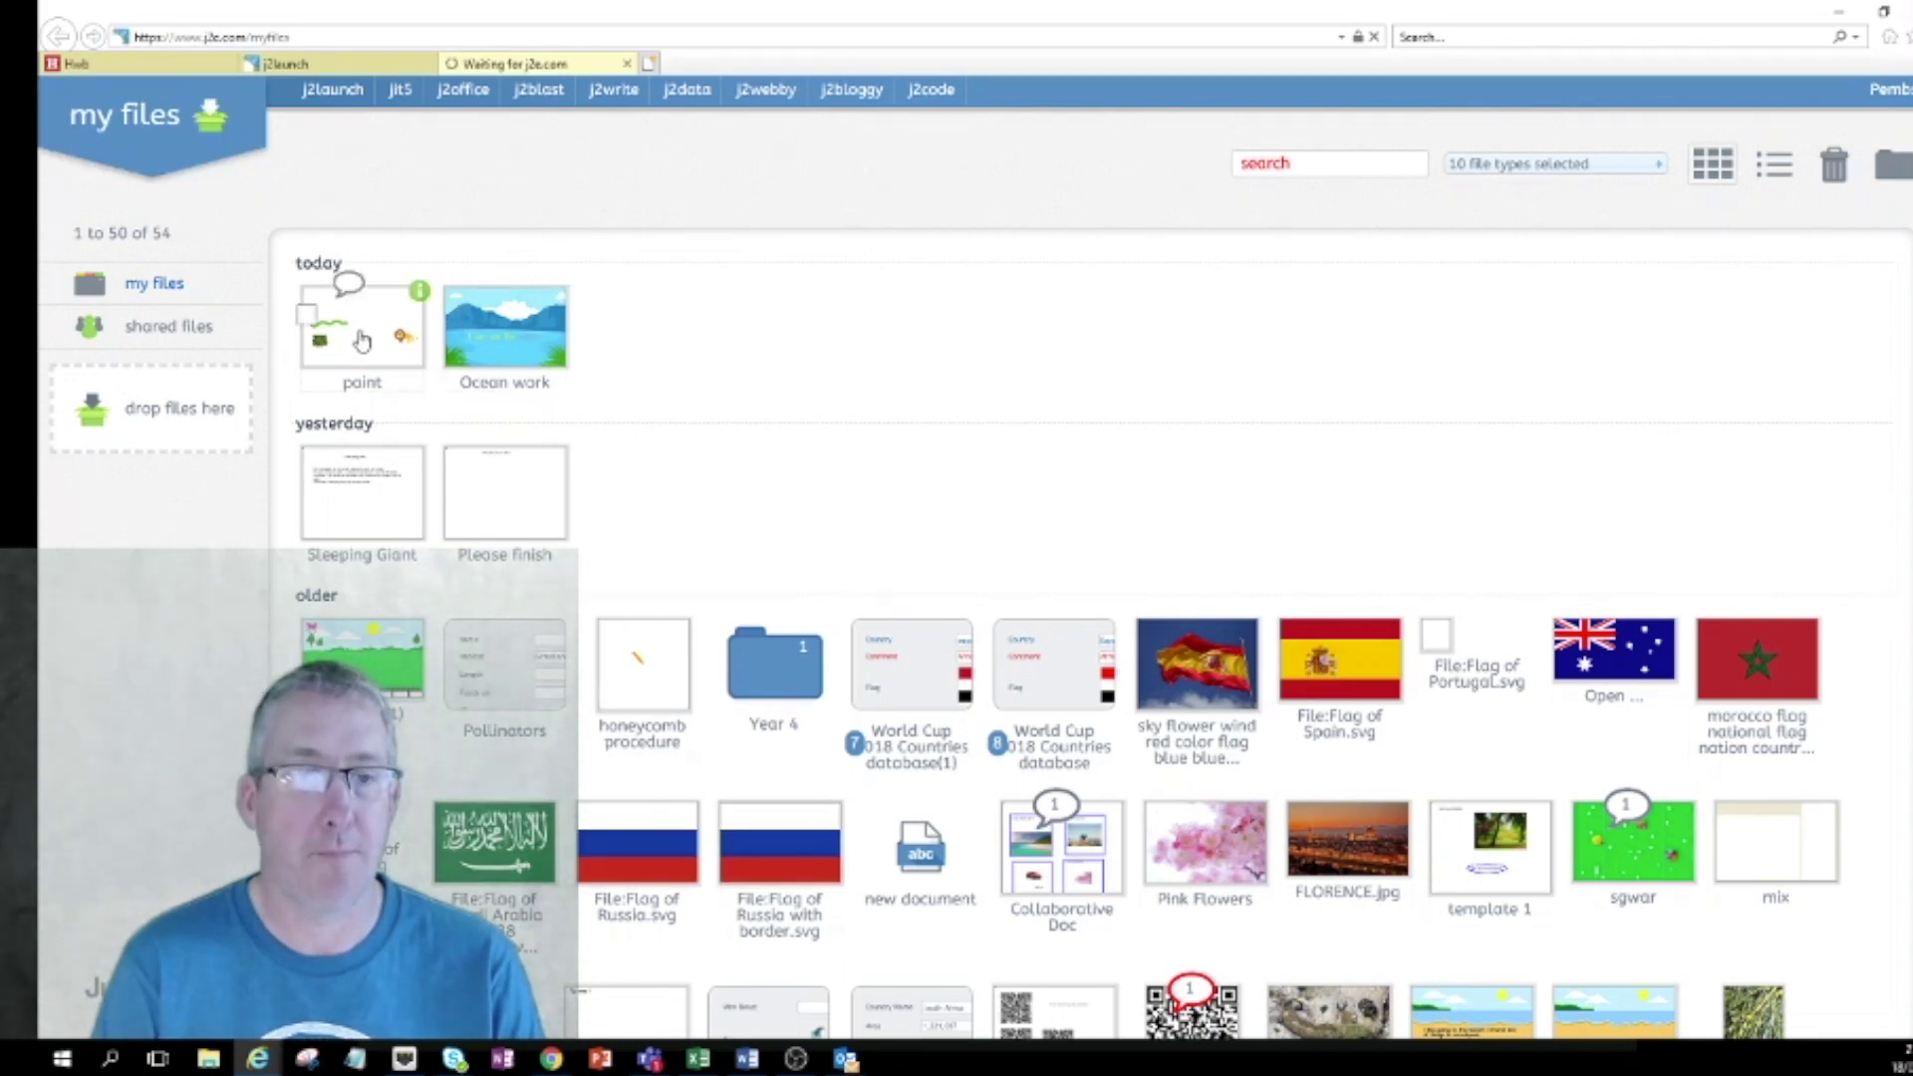
scroll(820, 605, "down", 2)
scroll(820, 605, "down", 5)
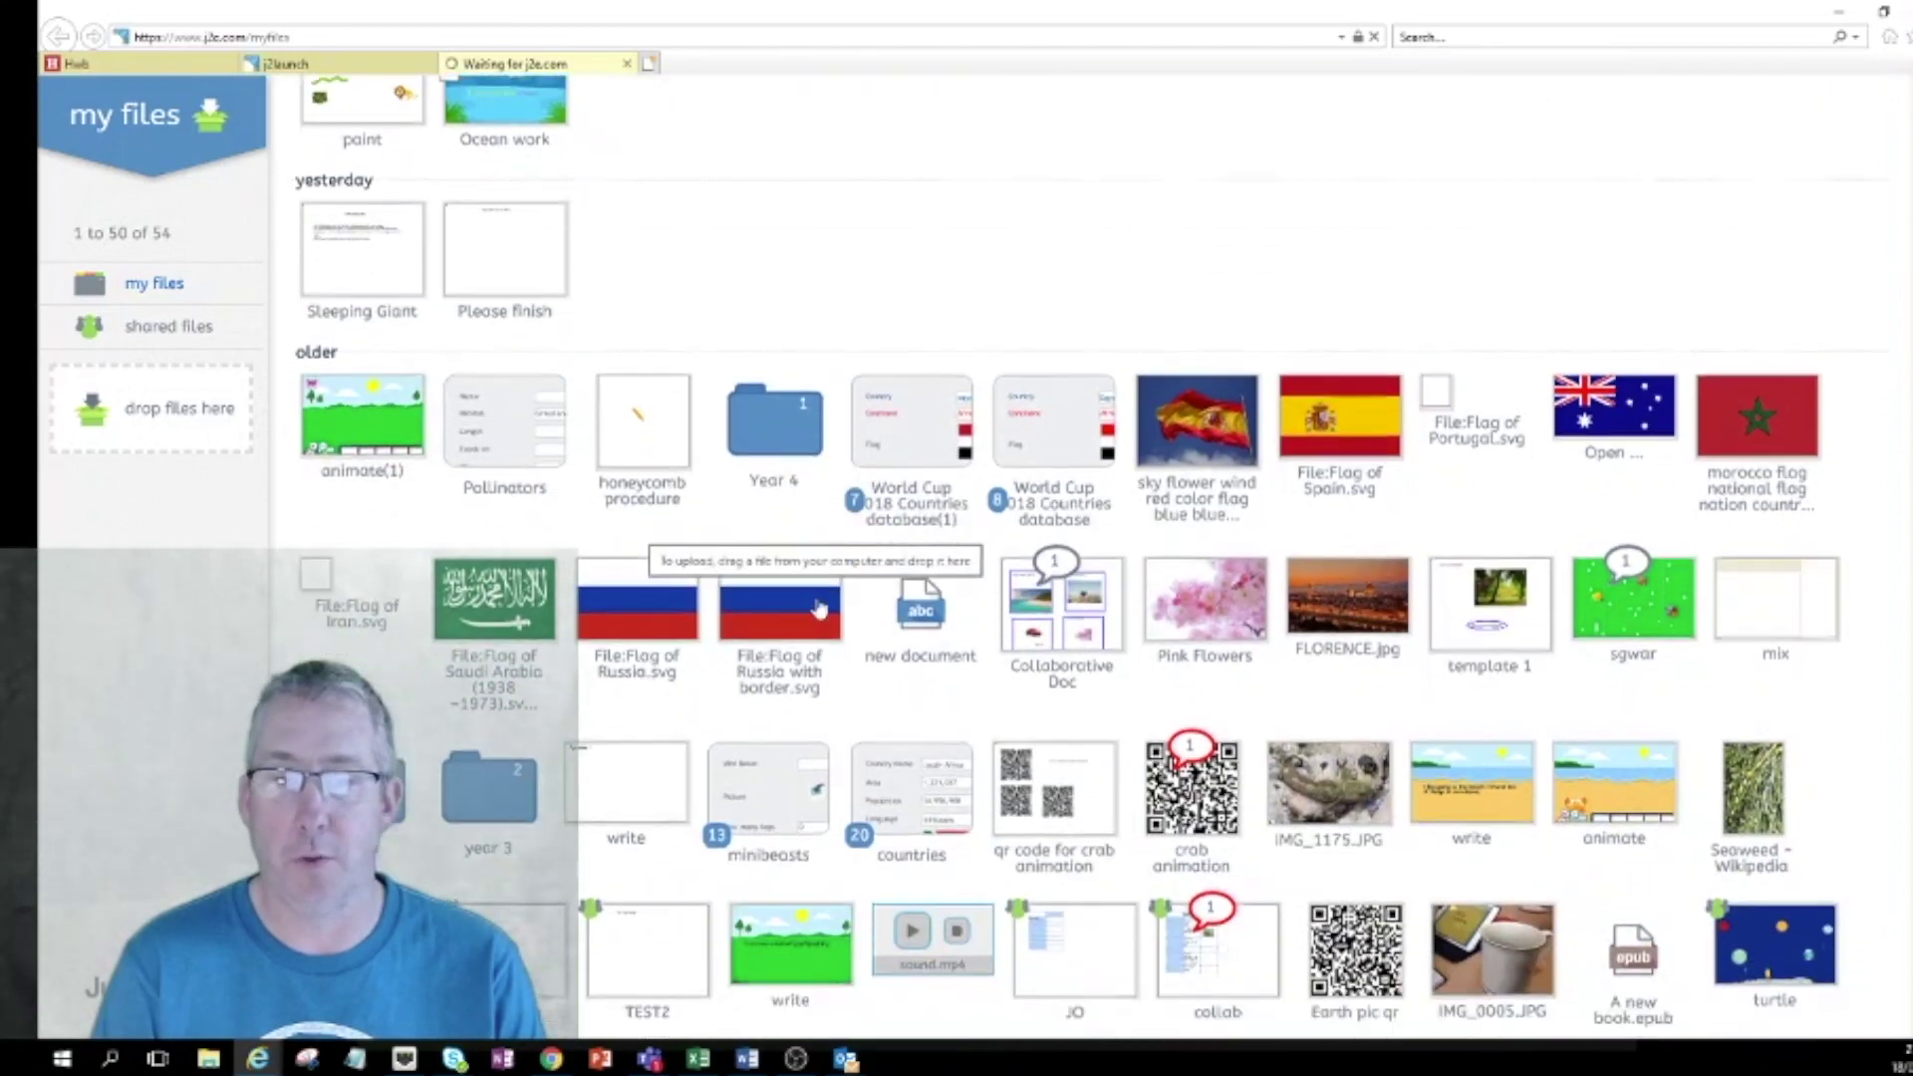
scroll(819, 605, "up", 4)
scroll(817, 605, "up", 2)
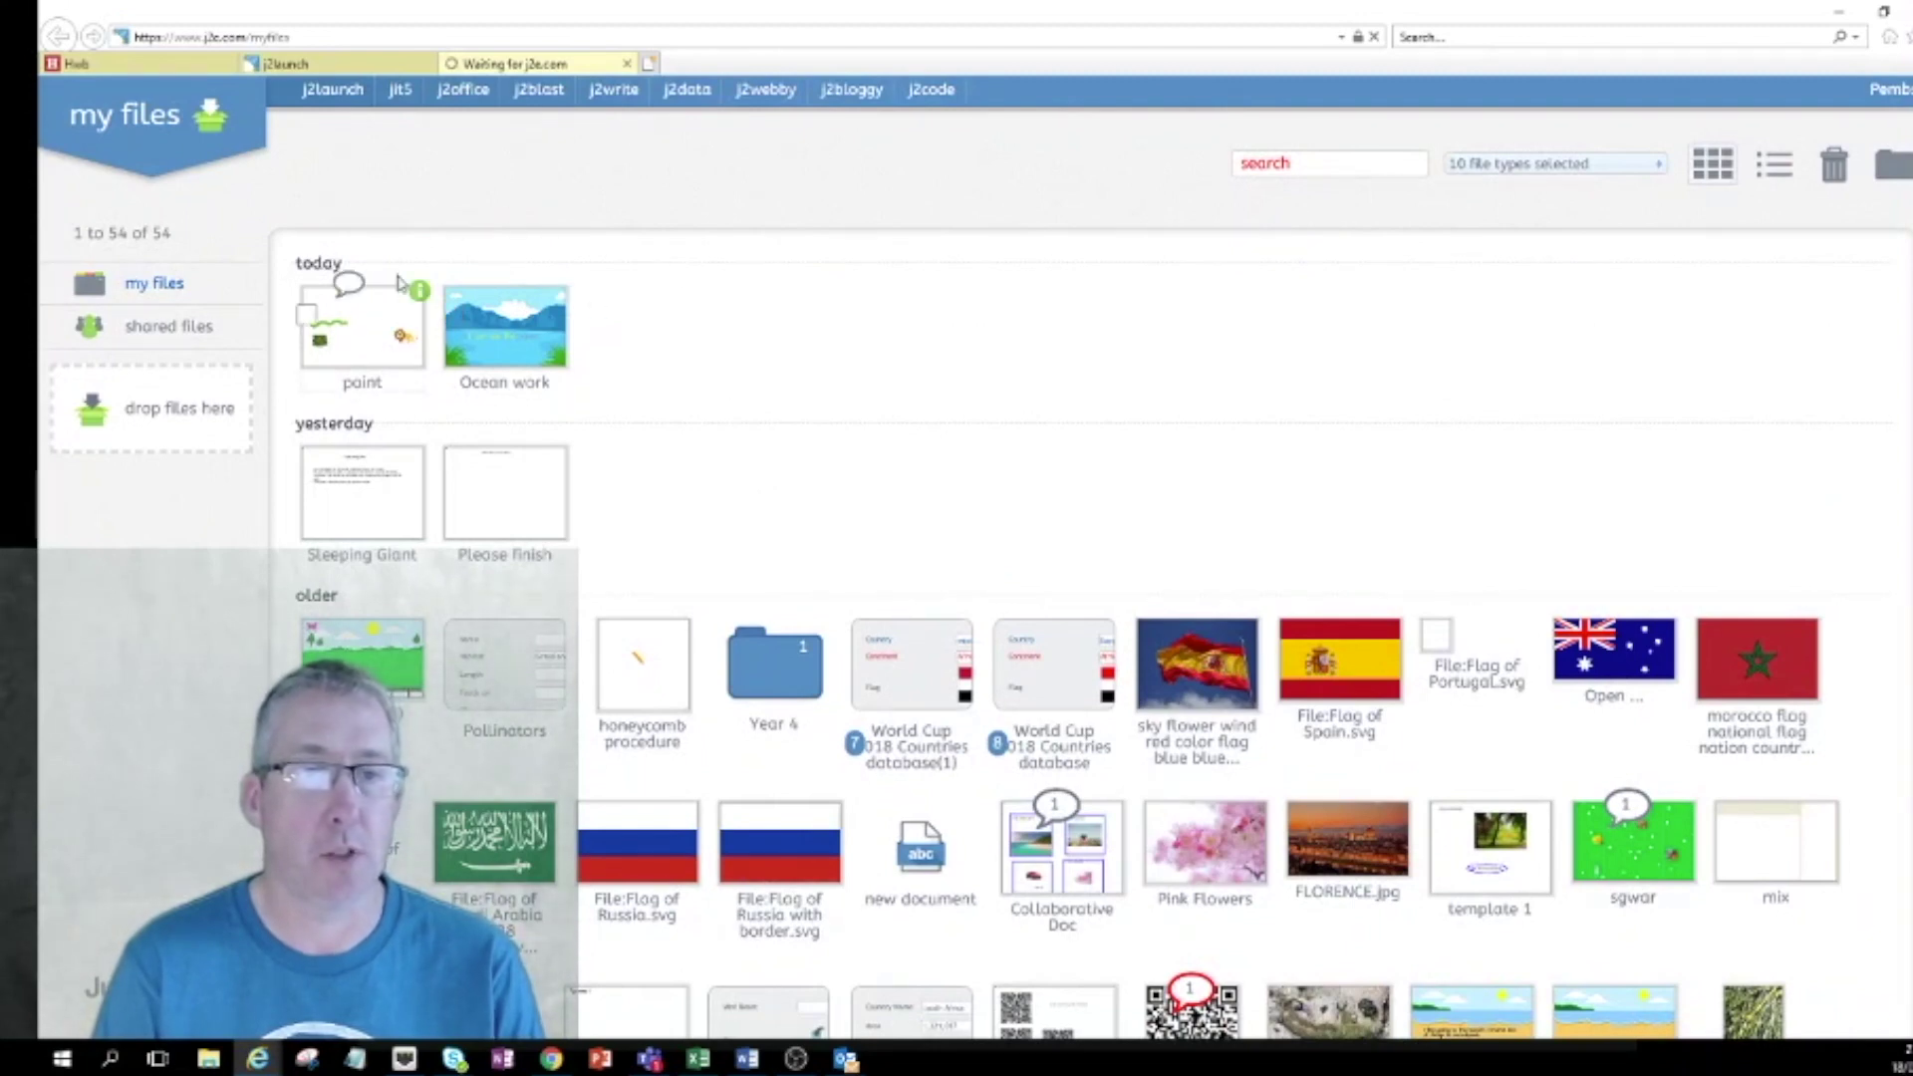
Reopen Ocean work to verify it, close it and My Files, then launch j2blast.
left_click(505, 336)
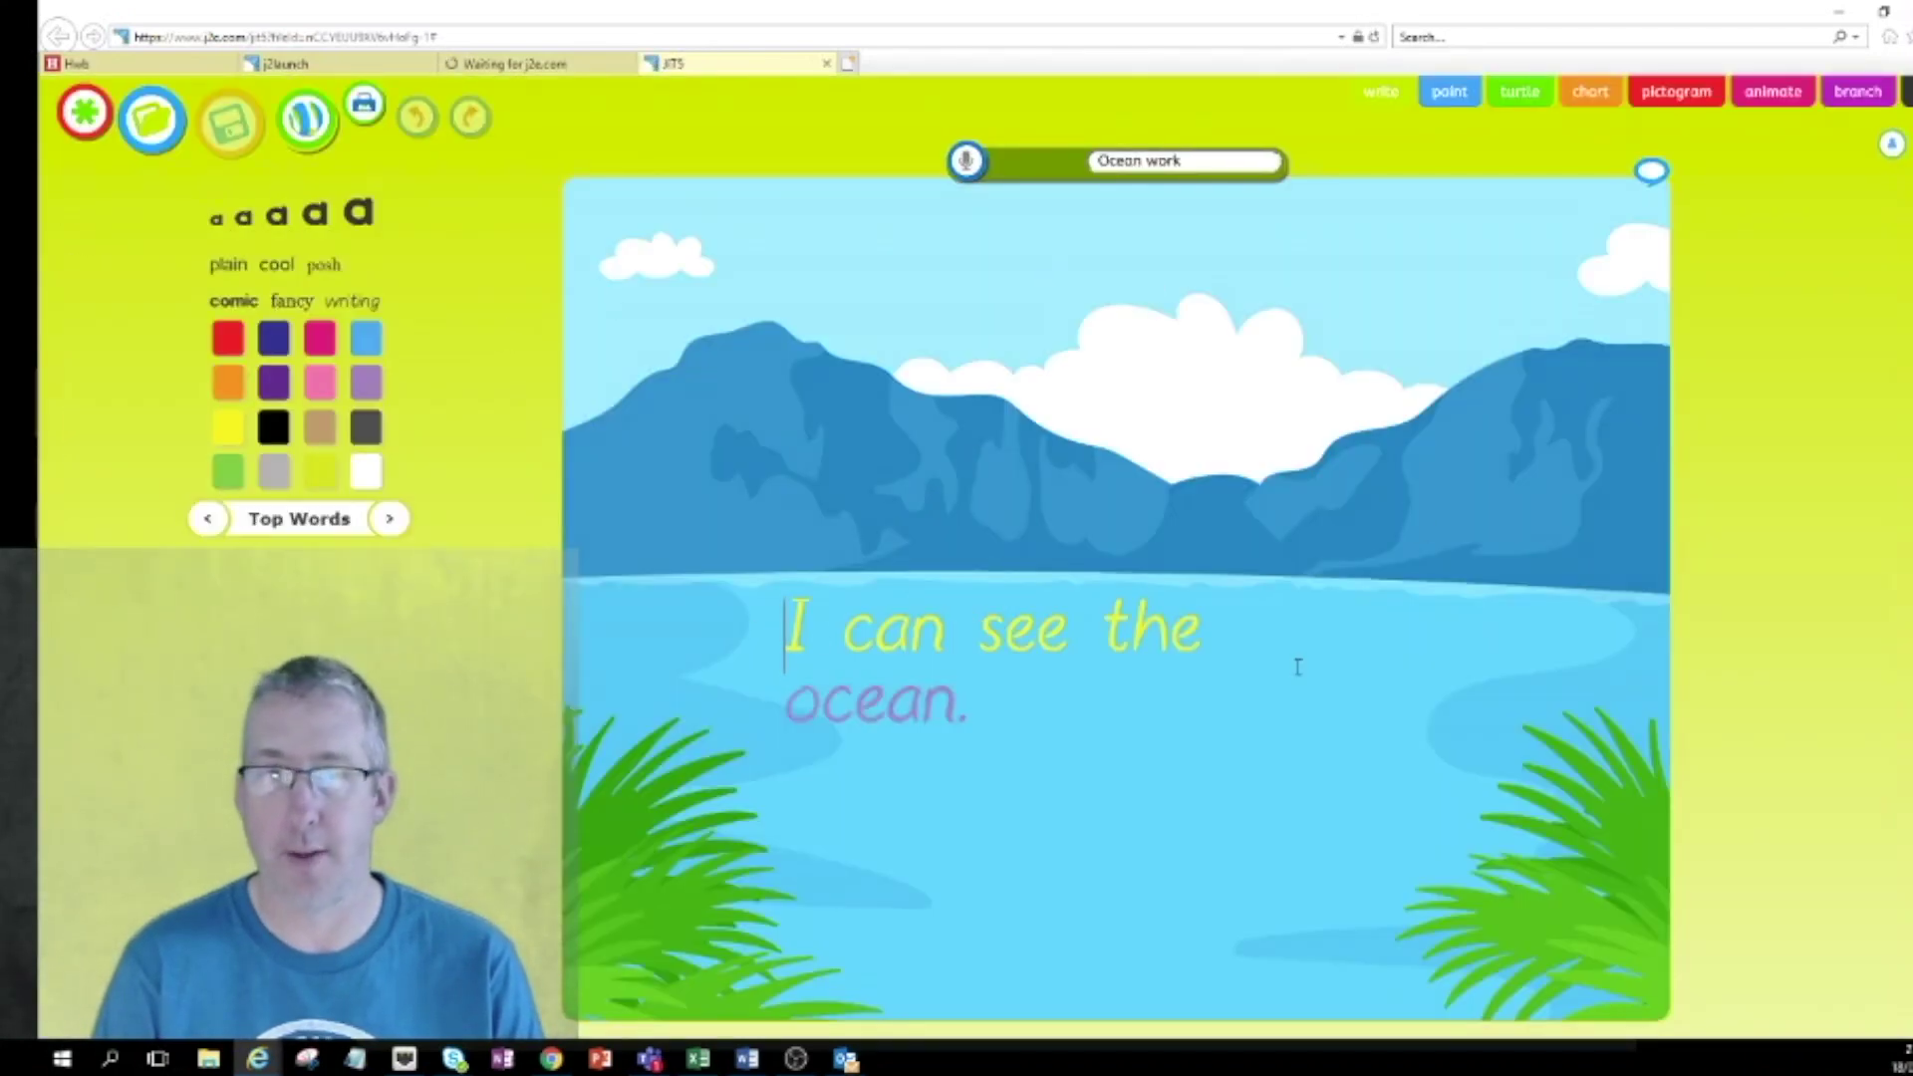
left_click(828, 65)
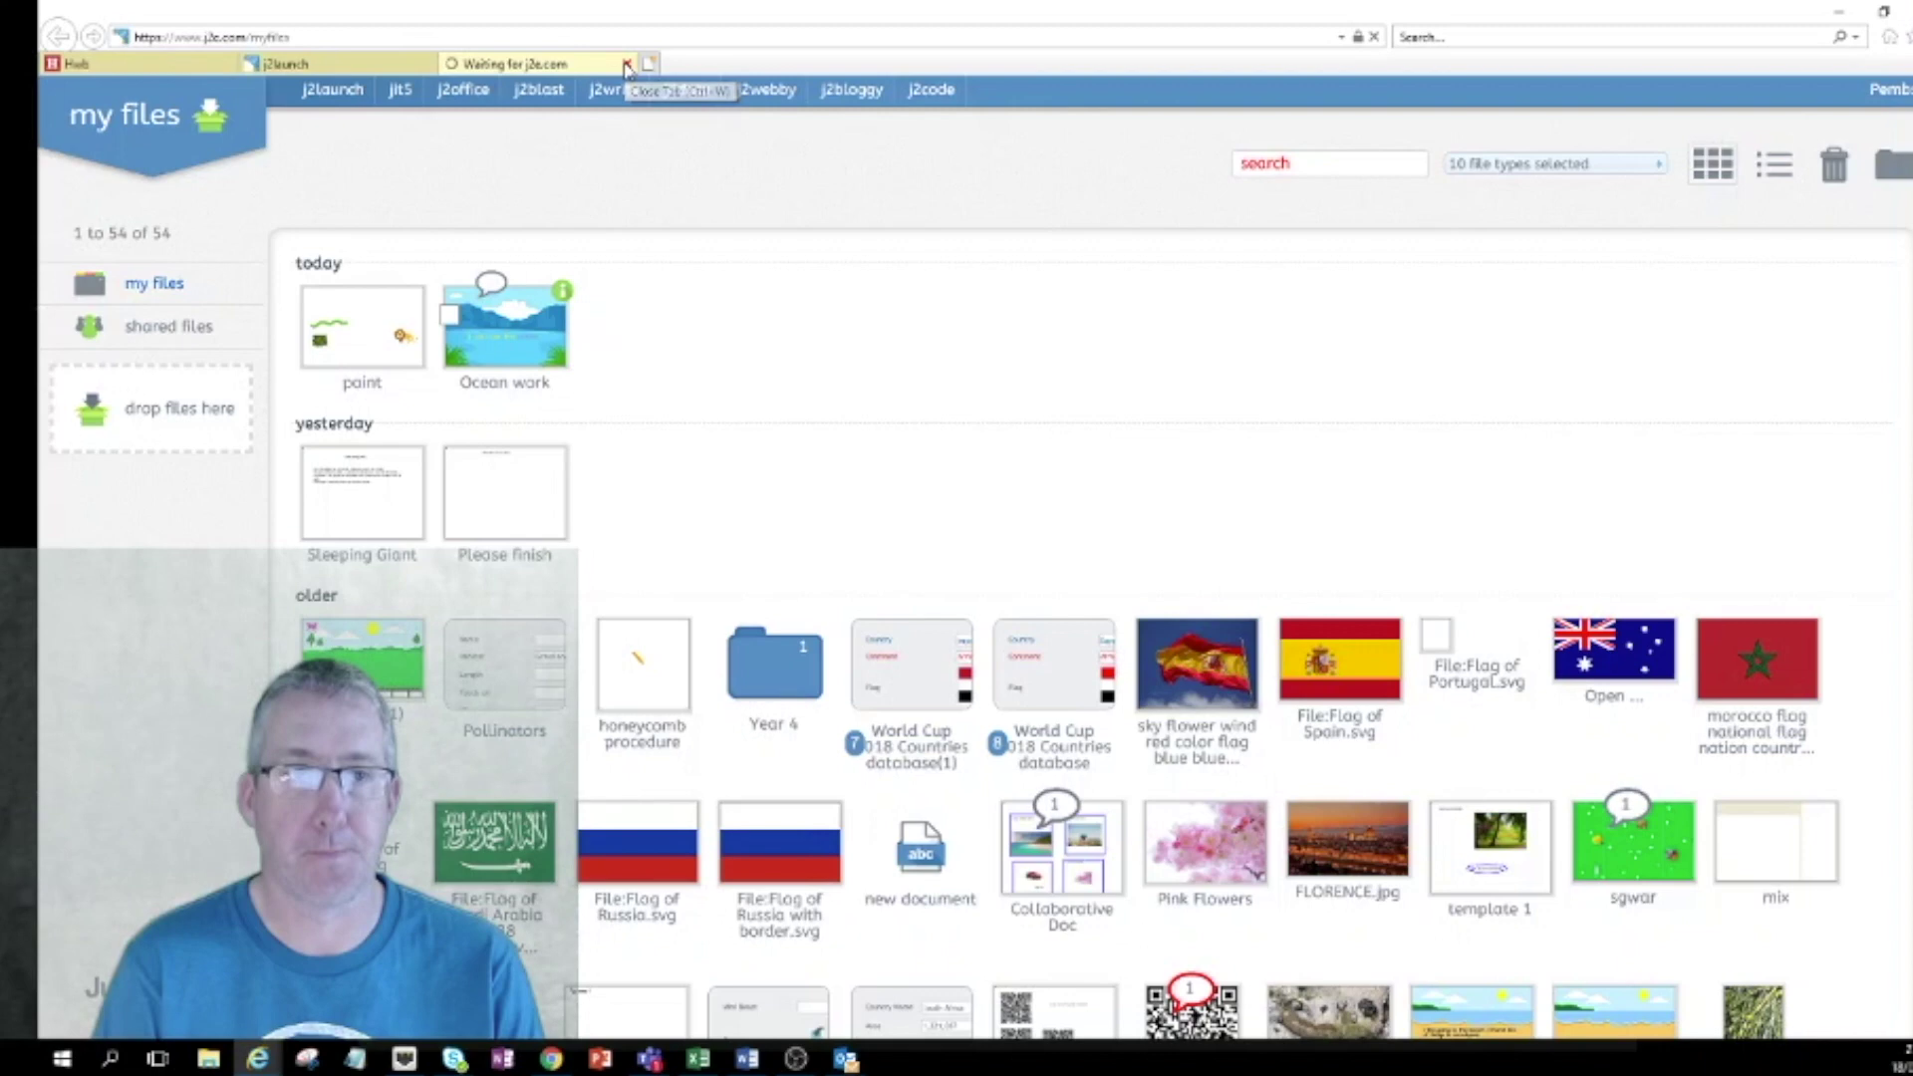
left_click(627, 64)
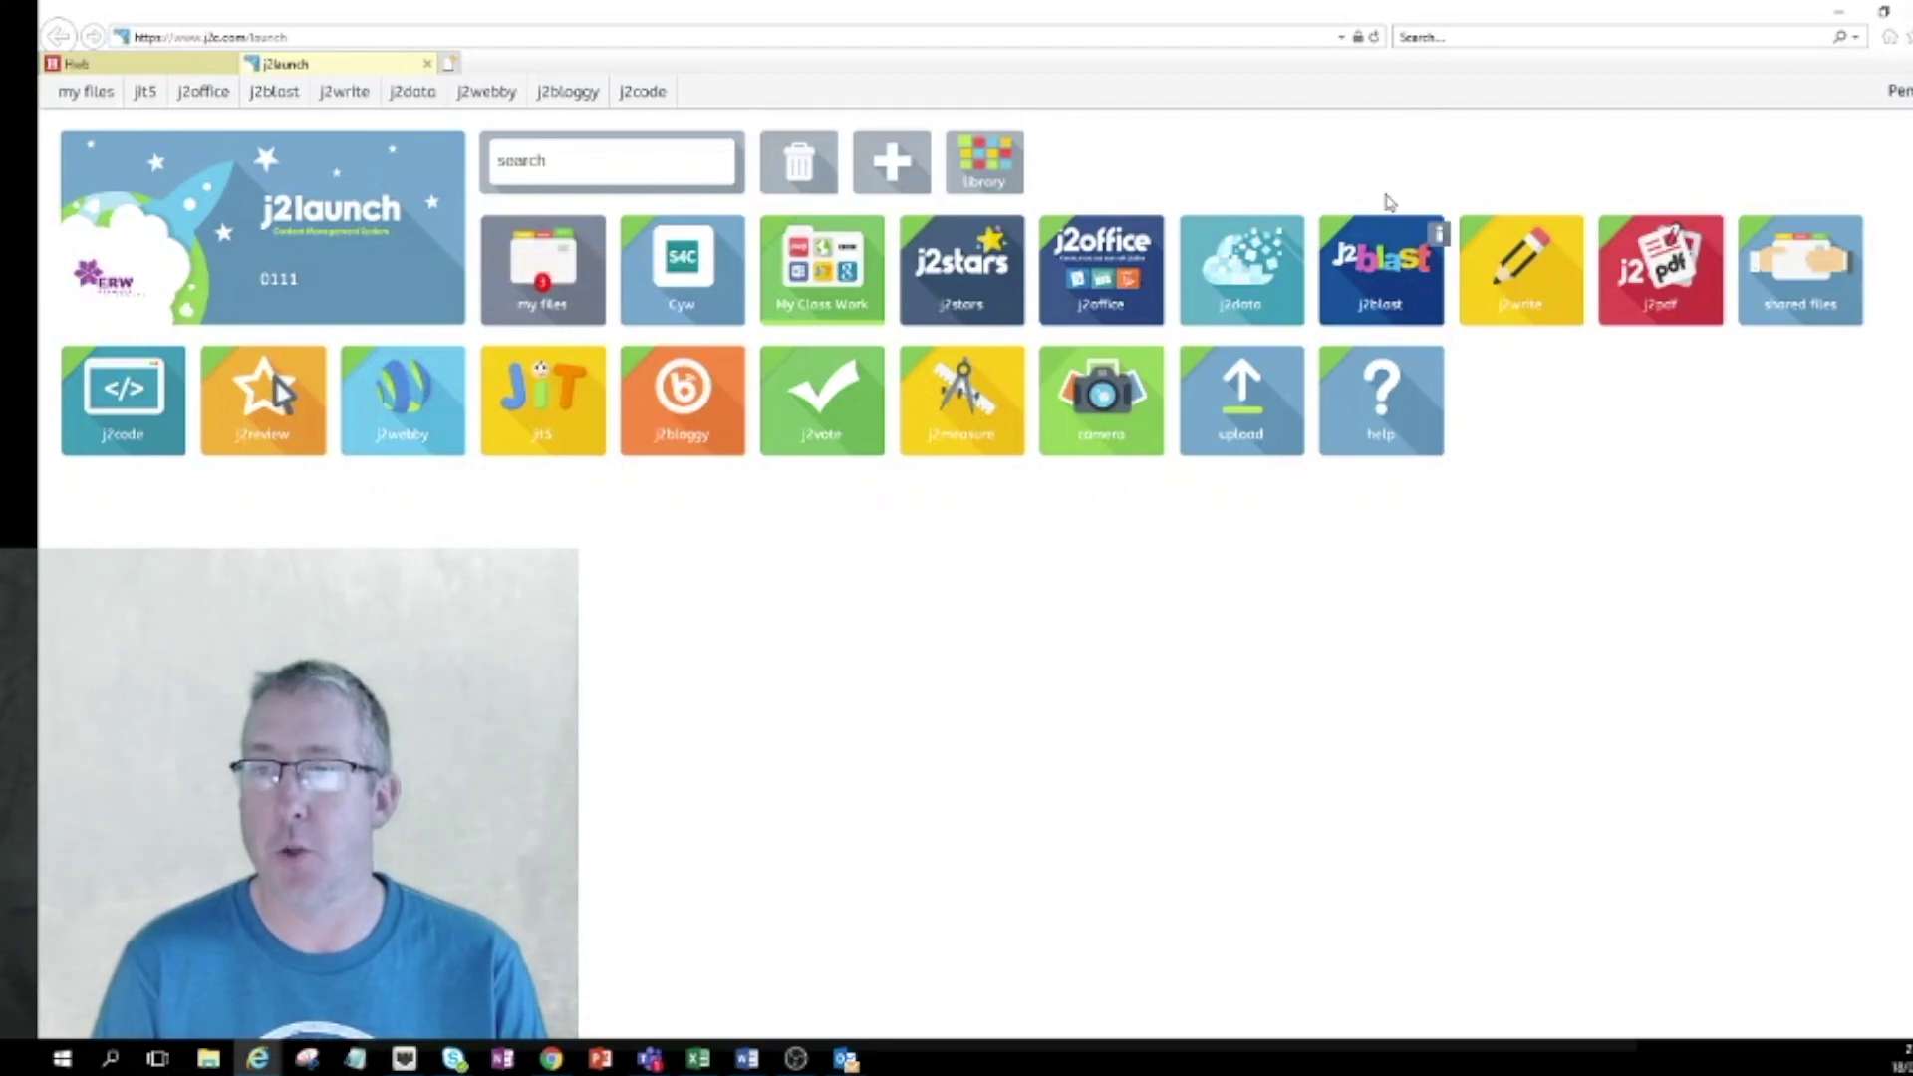
left_click(1391, 271)
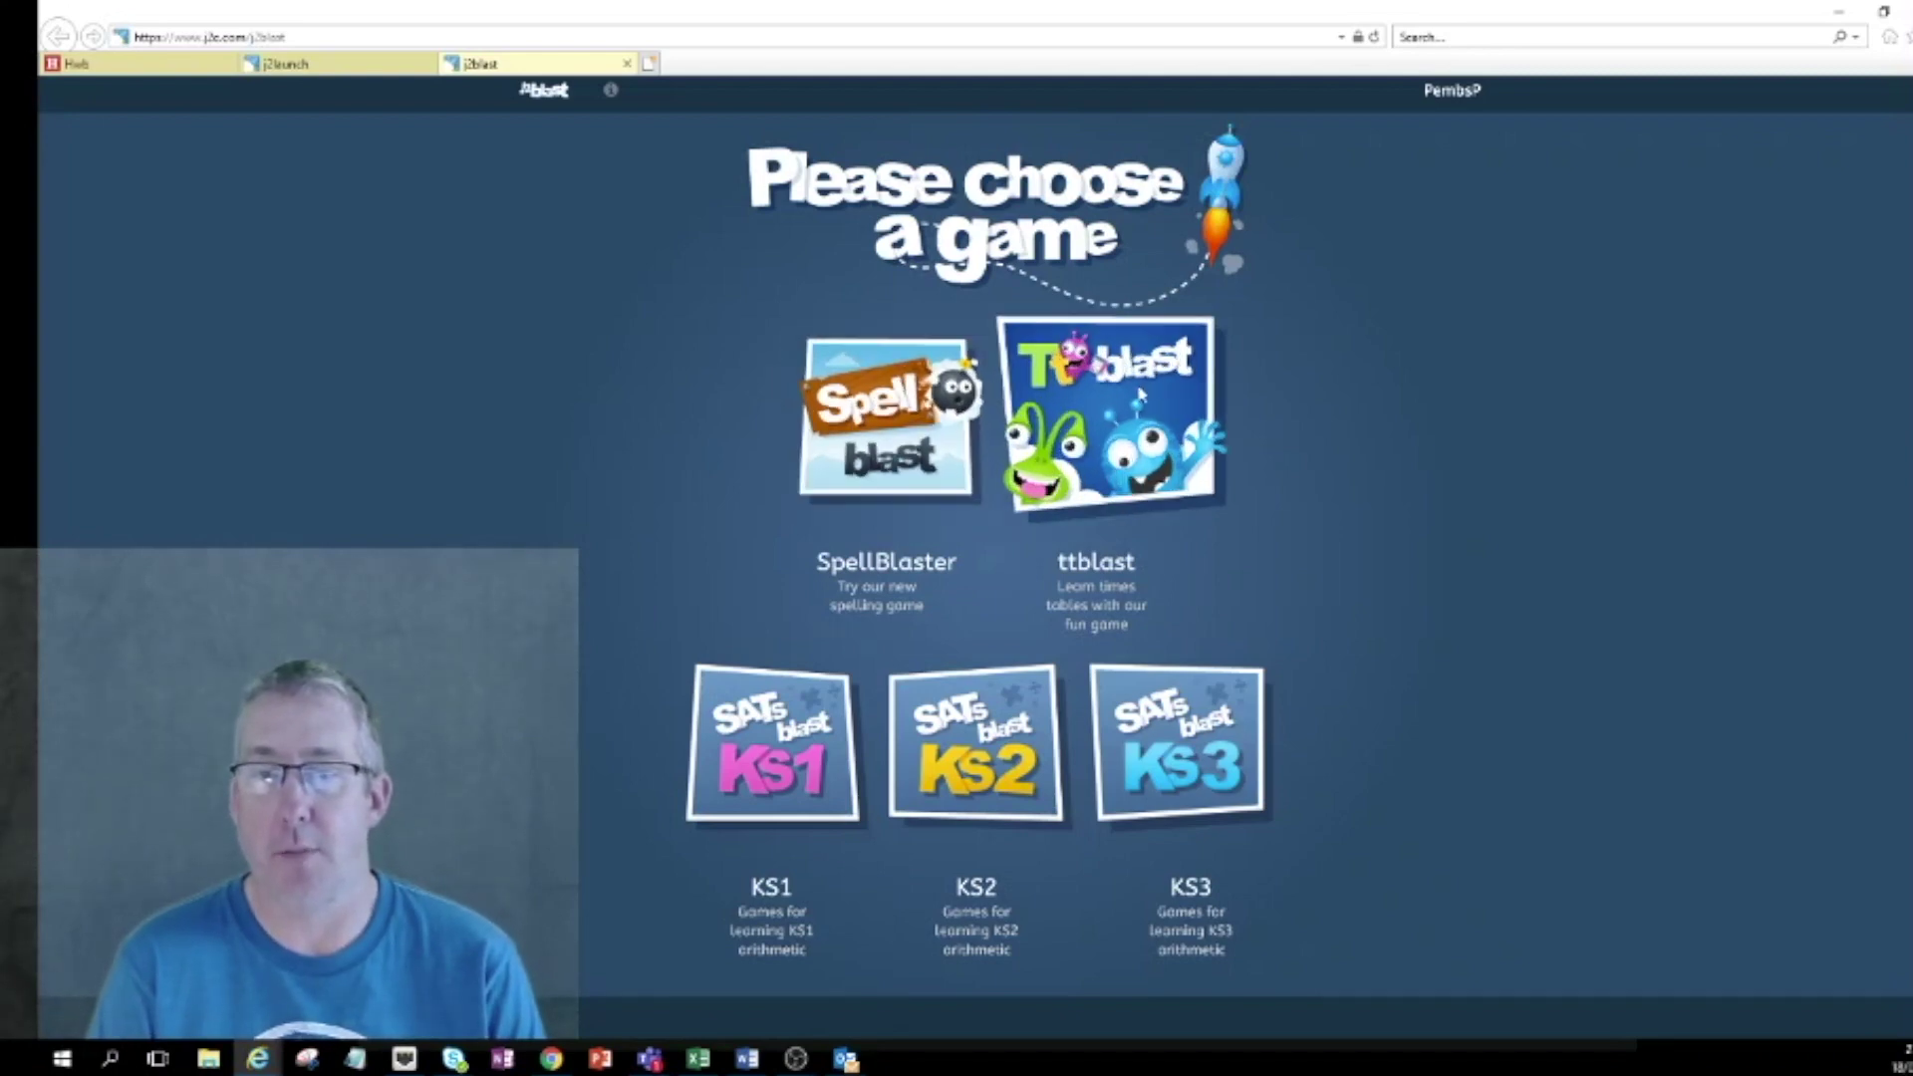
Open the ttblast times-tables game and start a practice round.
left_click(1124, 401)
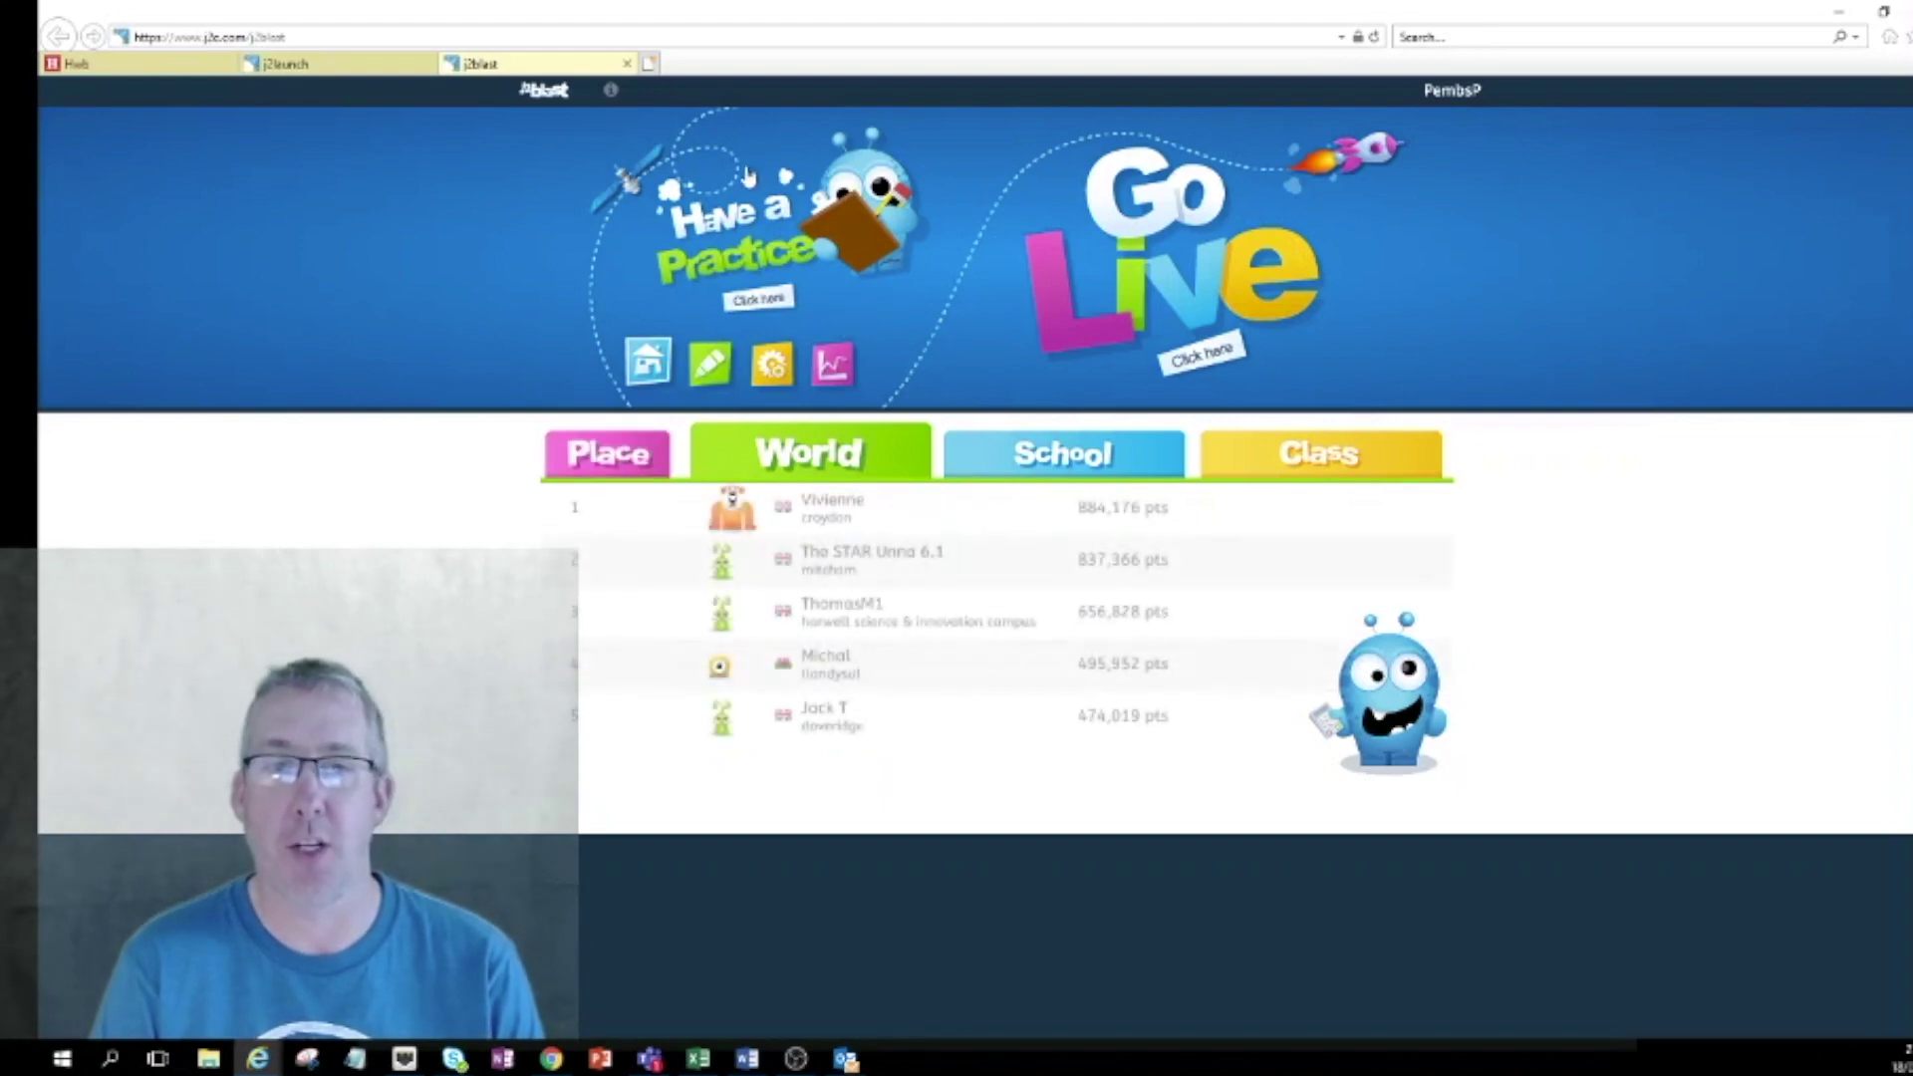
left_click(766, 309)
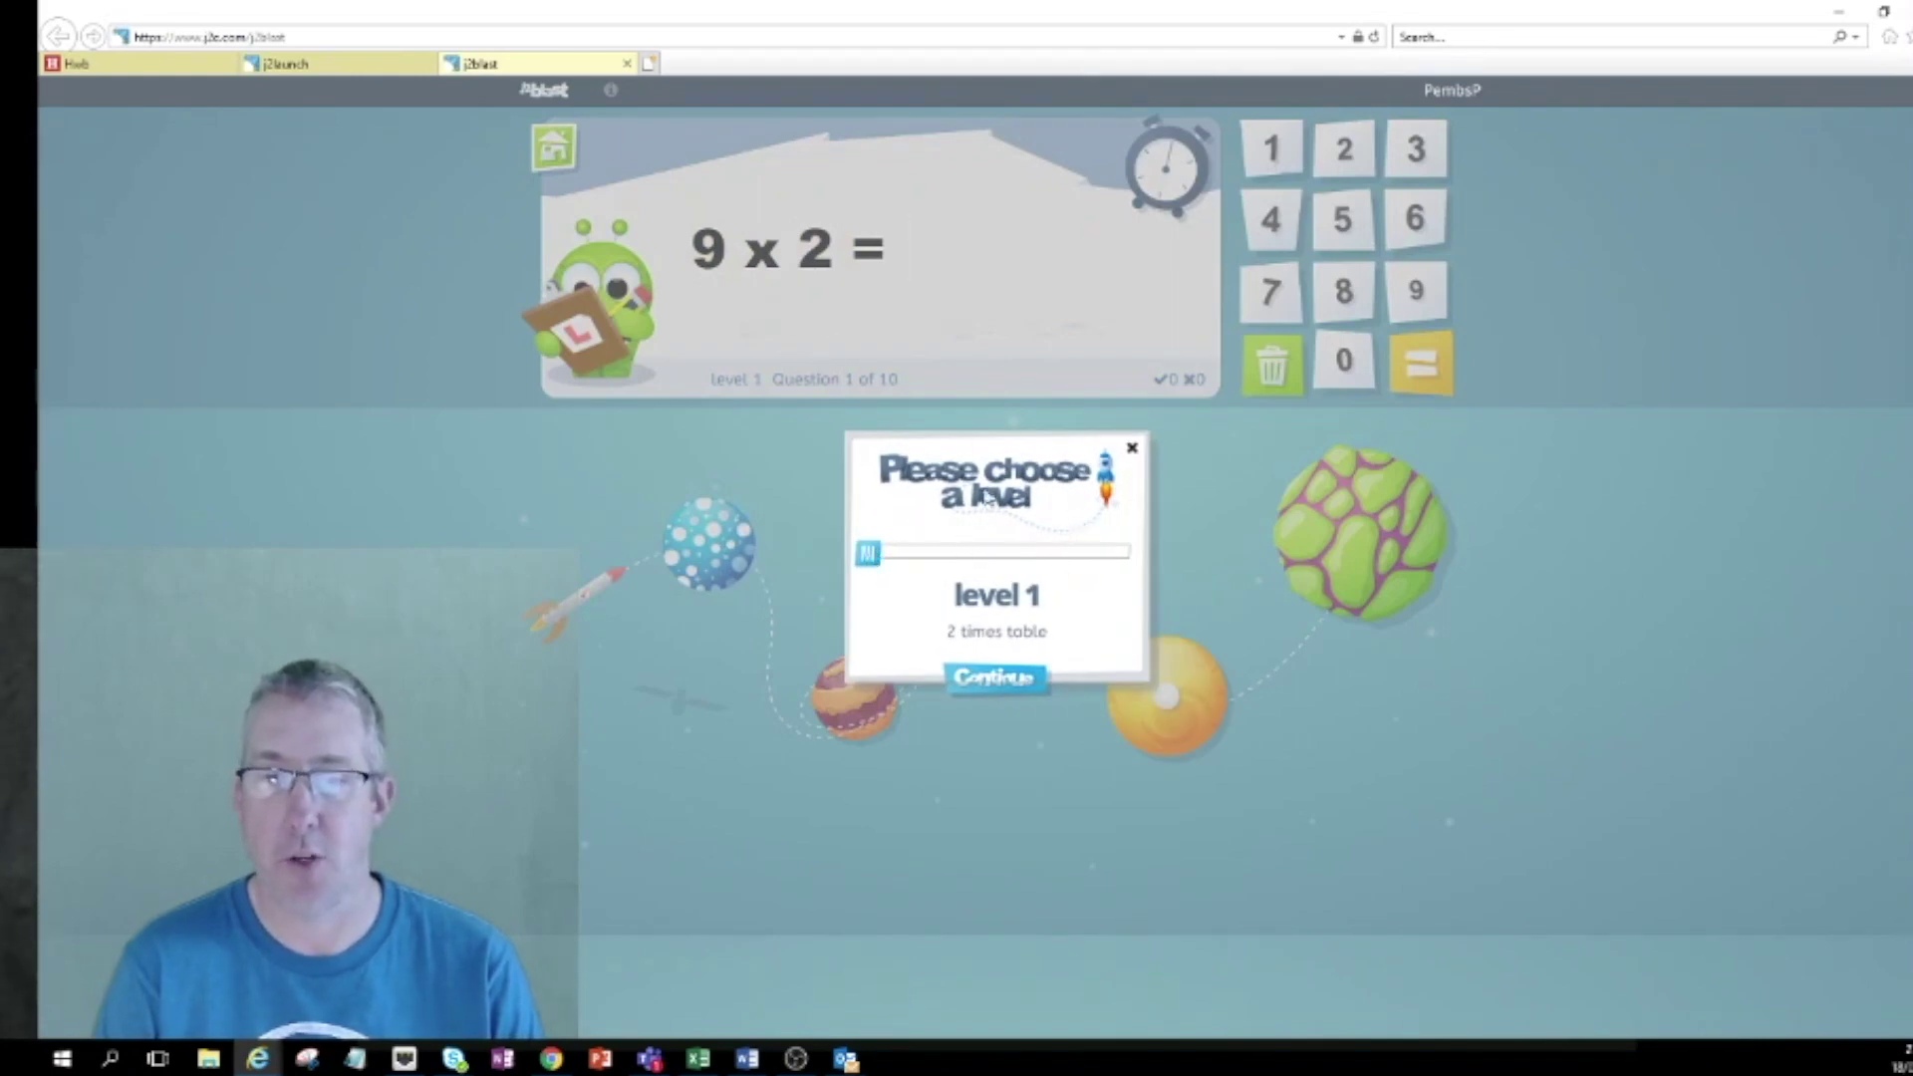
Practise the level 1 two-times table, answer 6 x 2 with 12, then return to ttblast home.
left_click_drag(868, 554, 877, 557)
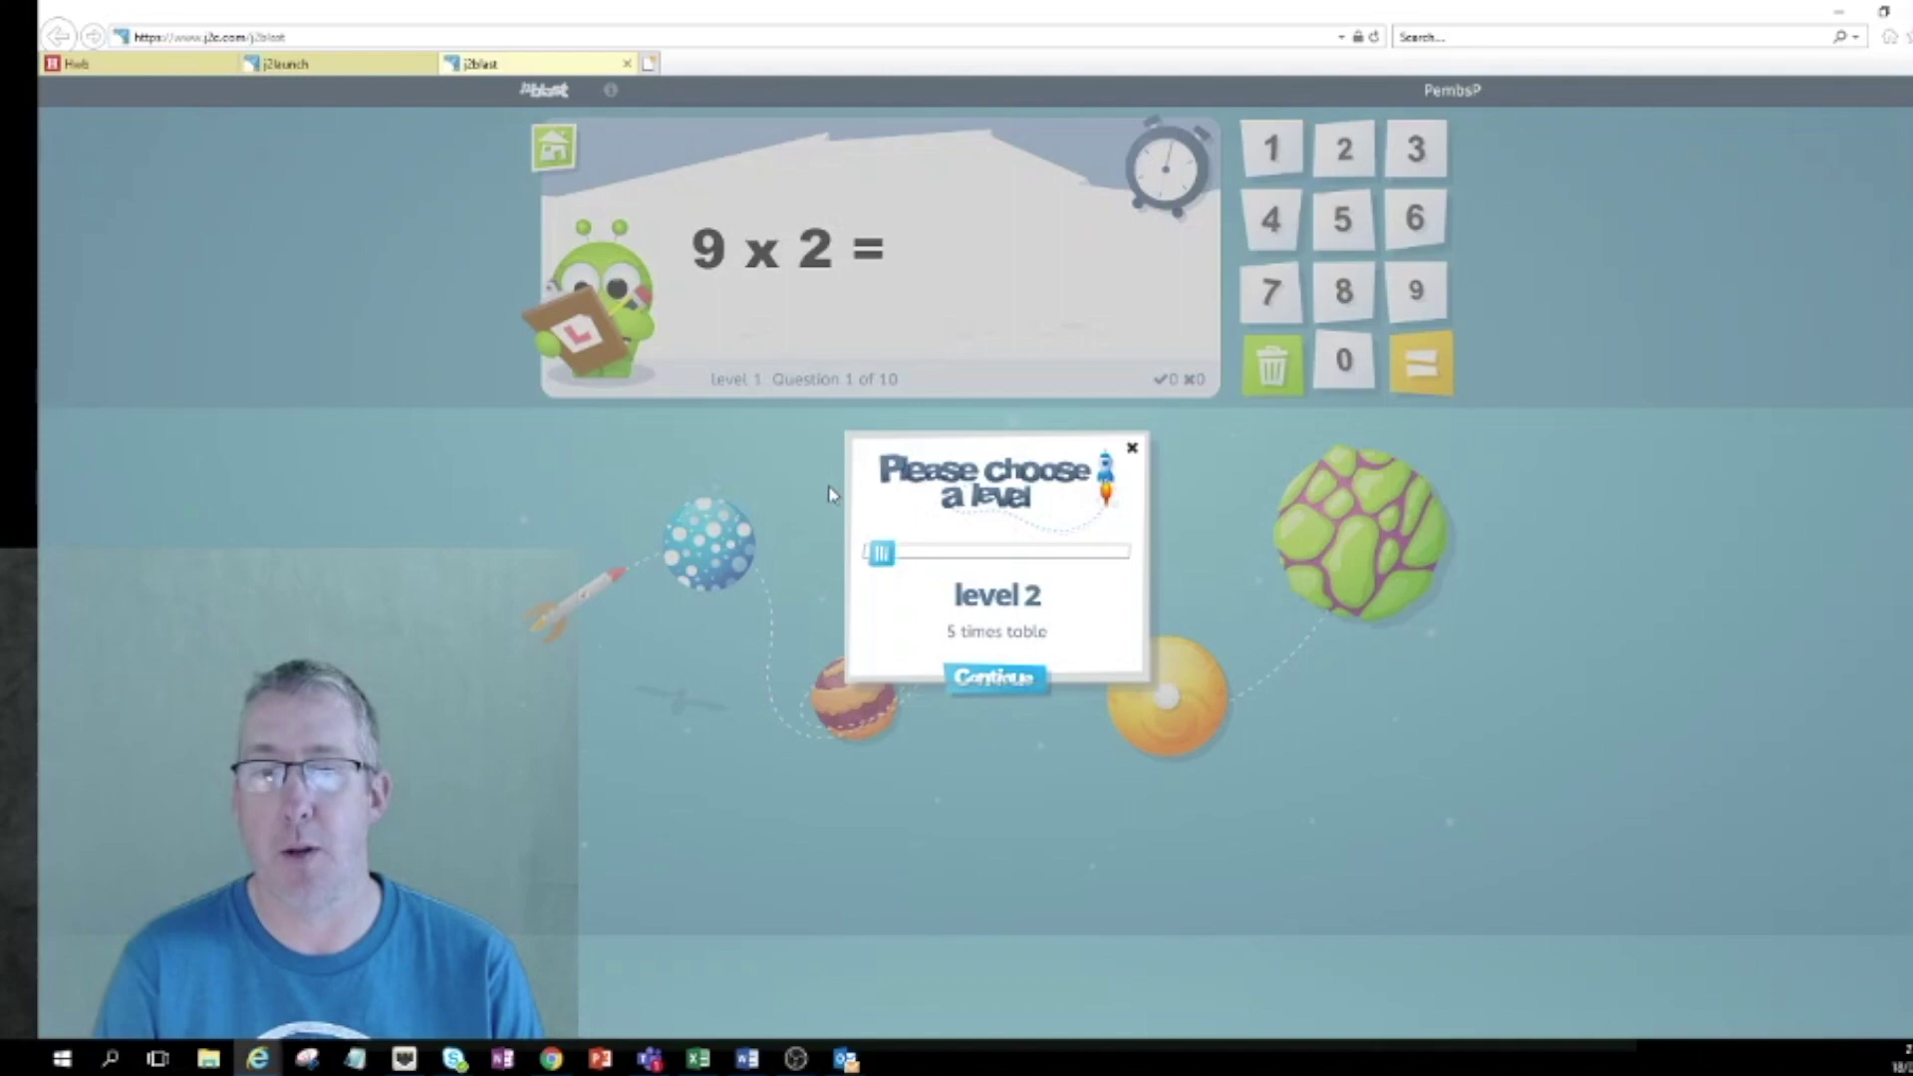
left_click_drag(885, 555, 869, 554)
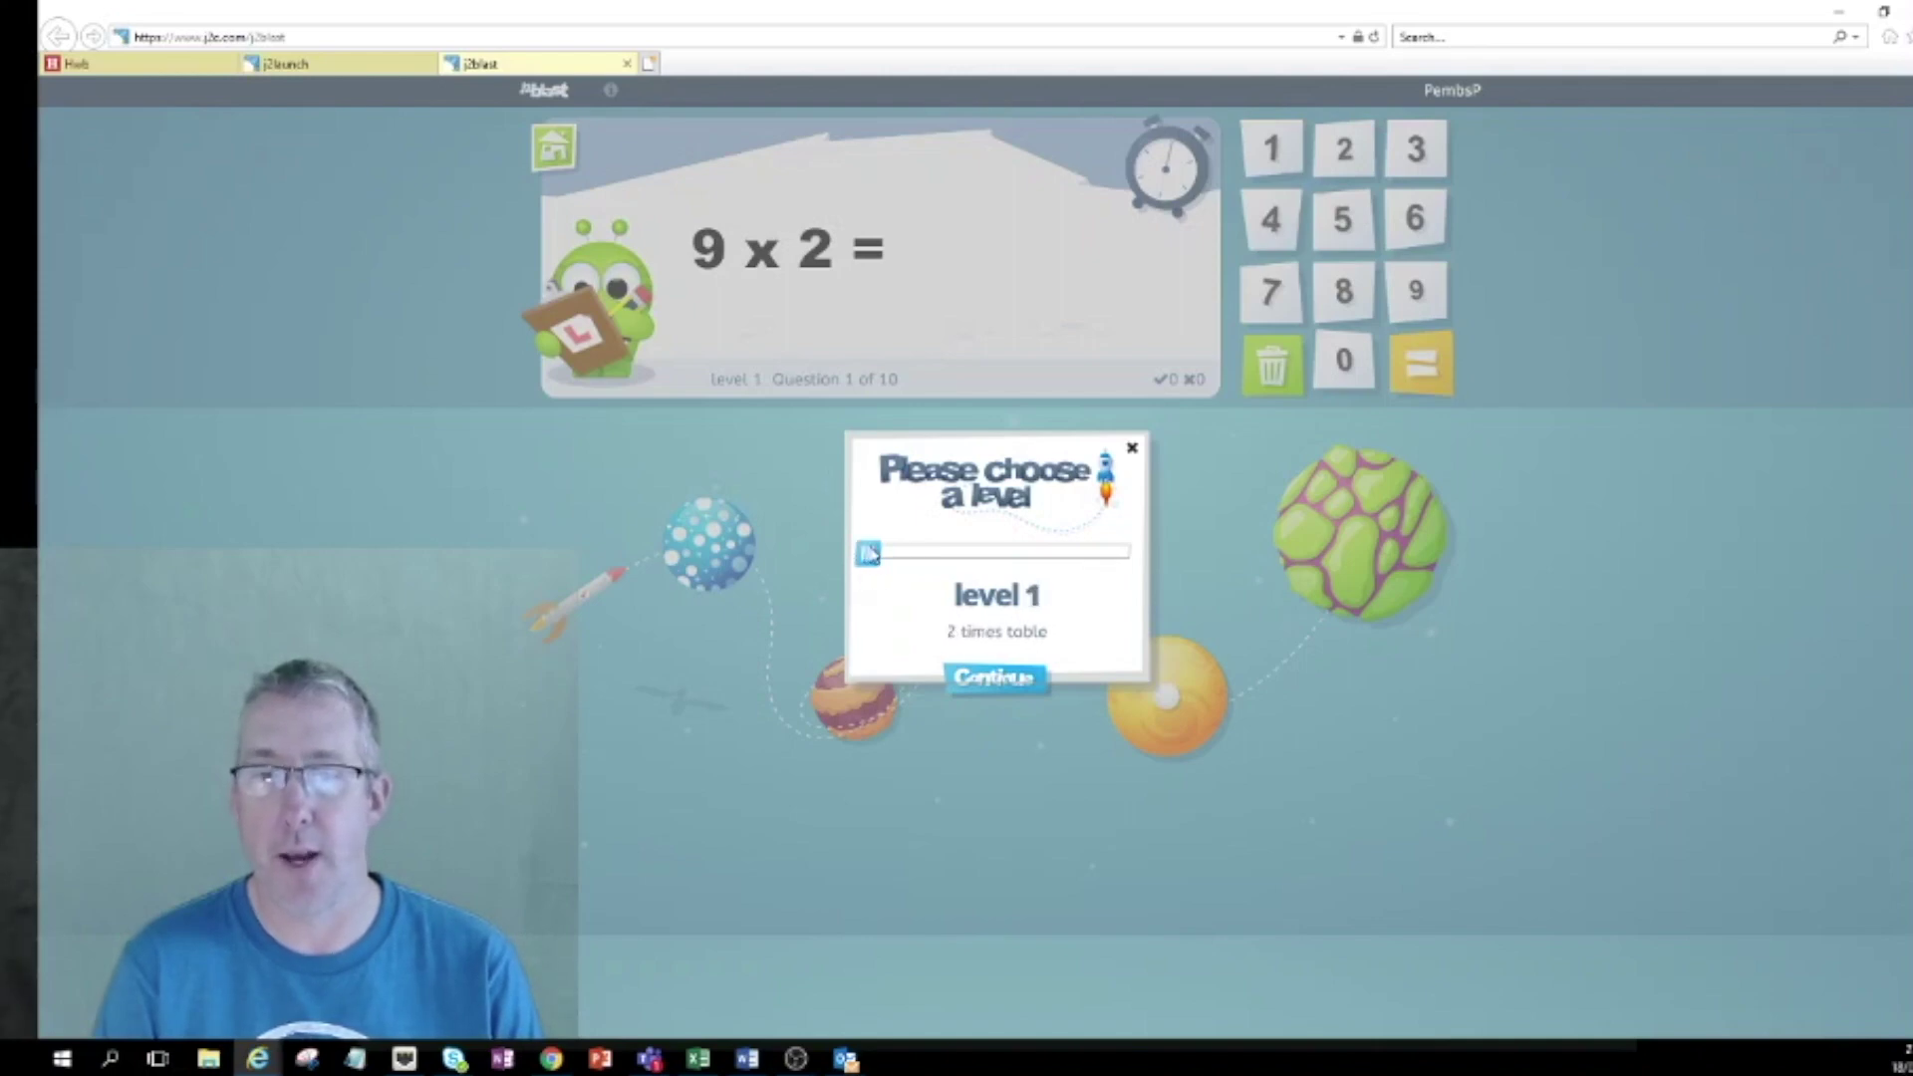
left_click(994, 679)
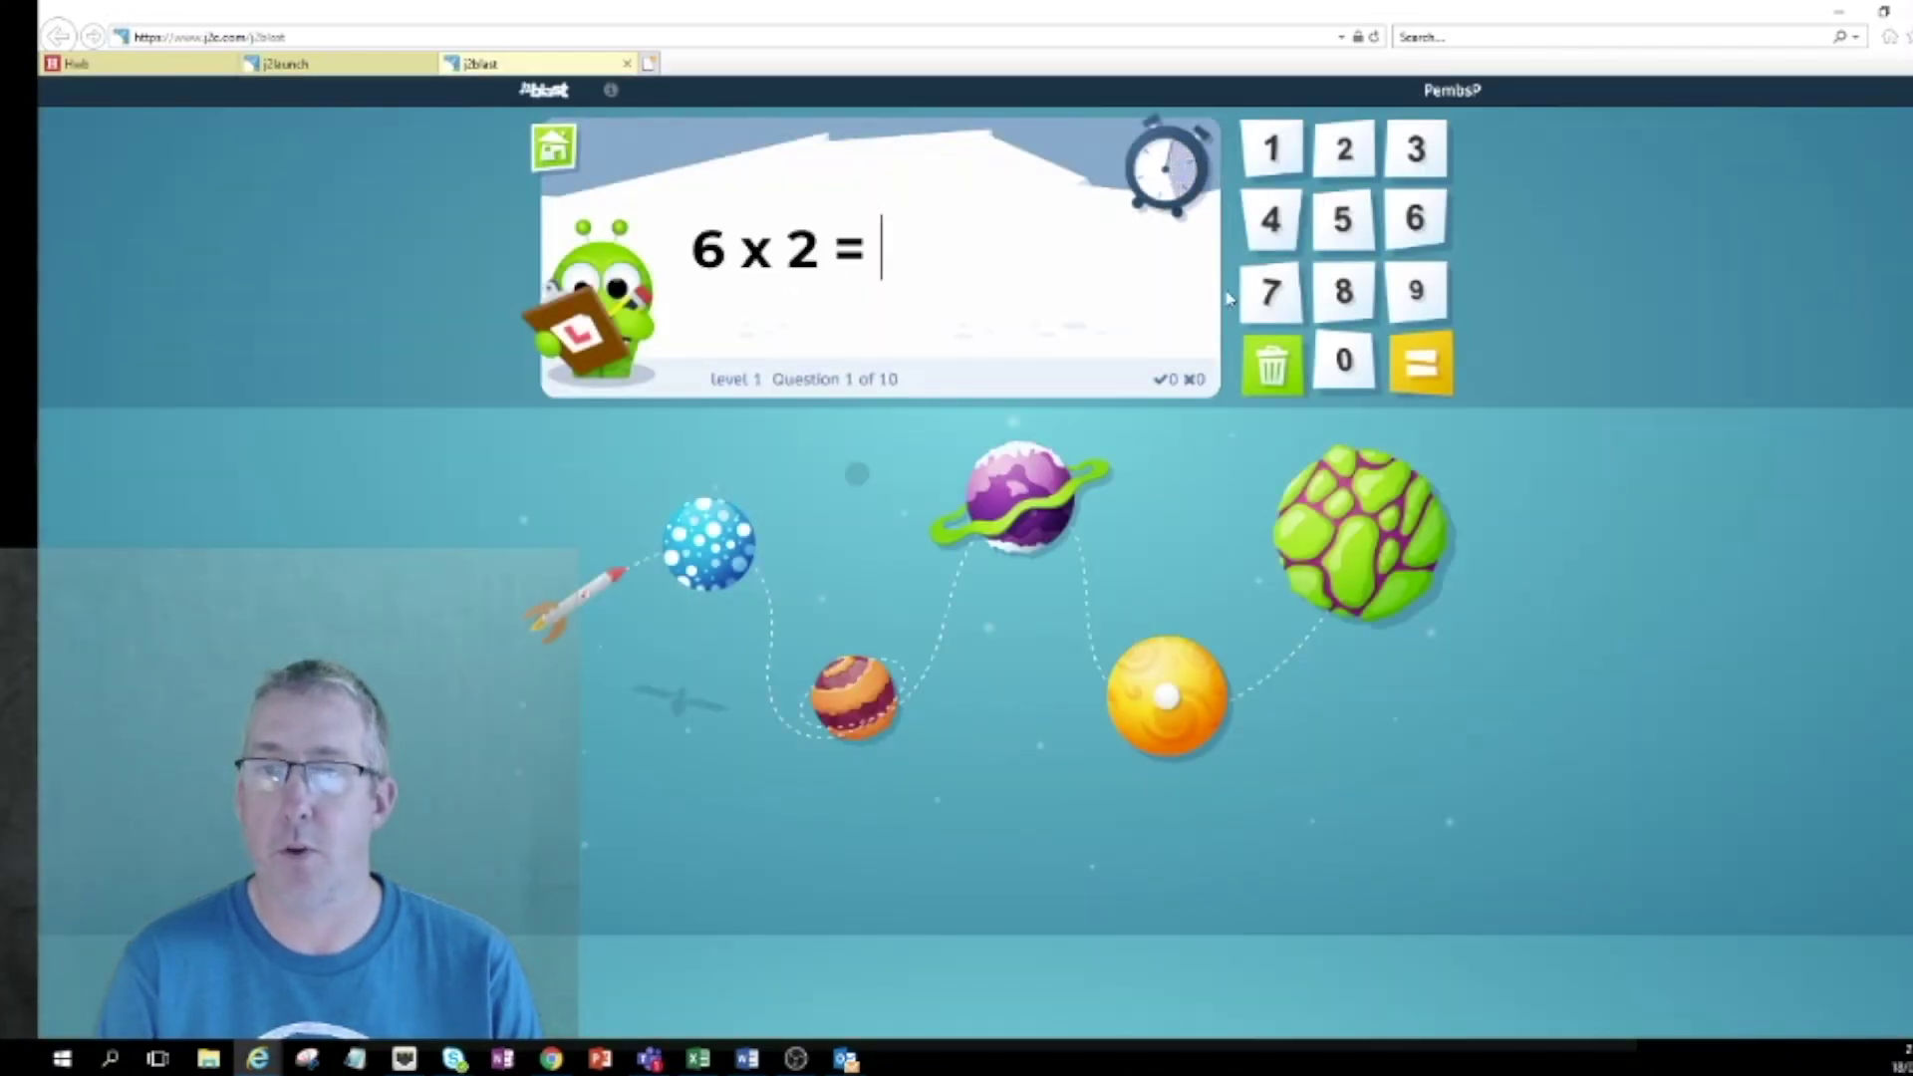
left_click(1275, 148)
left_click(1344, 149)
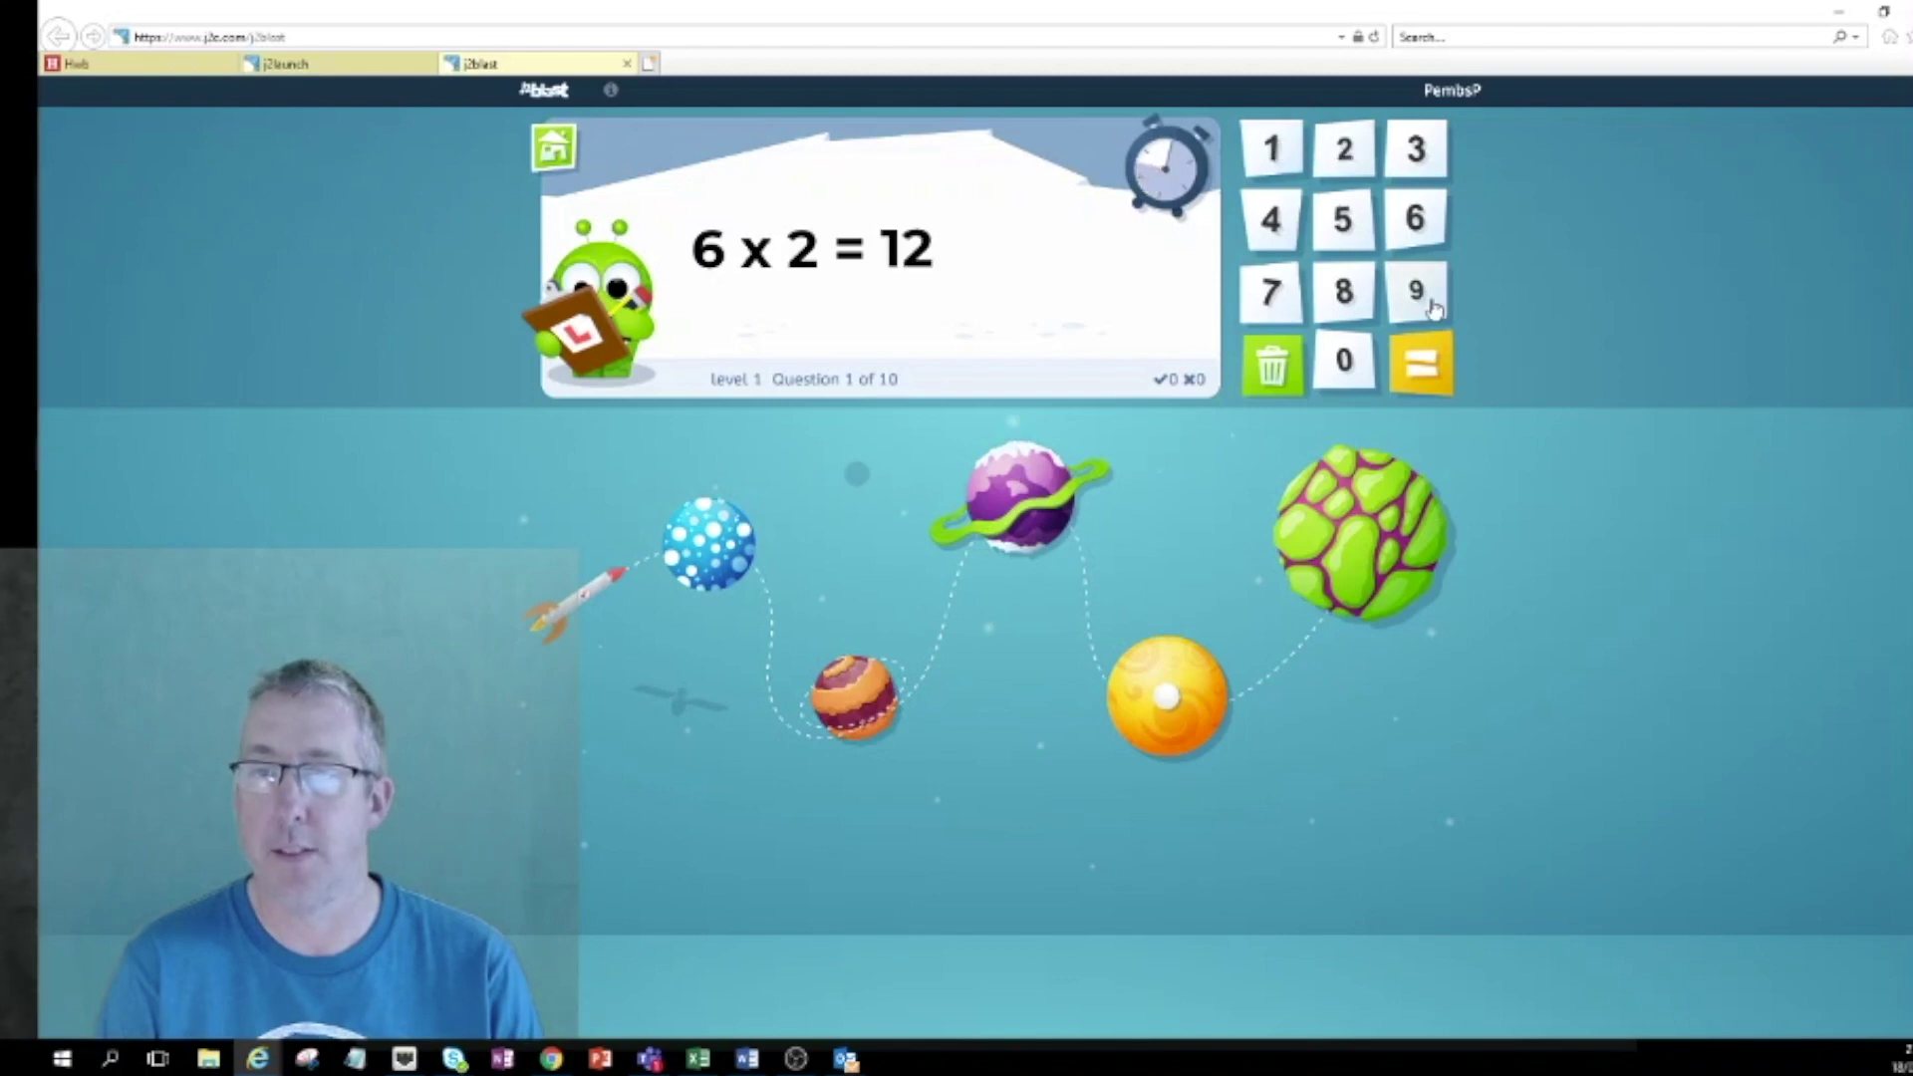
left_click(1425, 362)
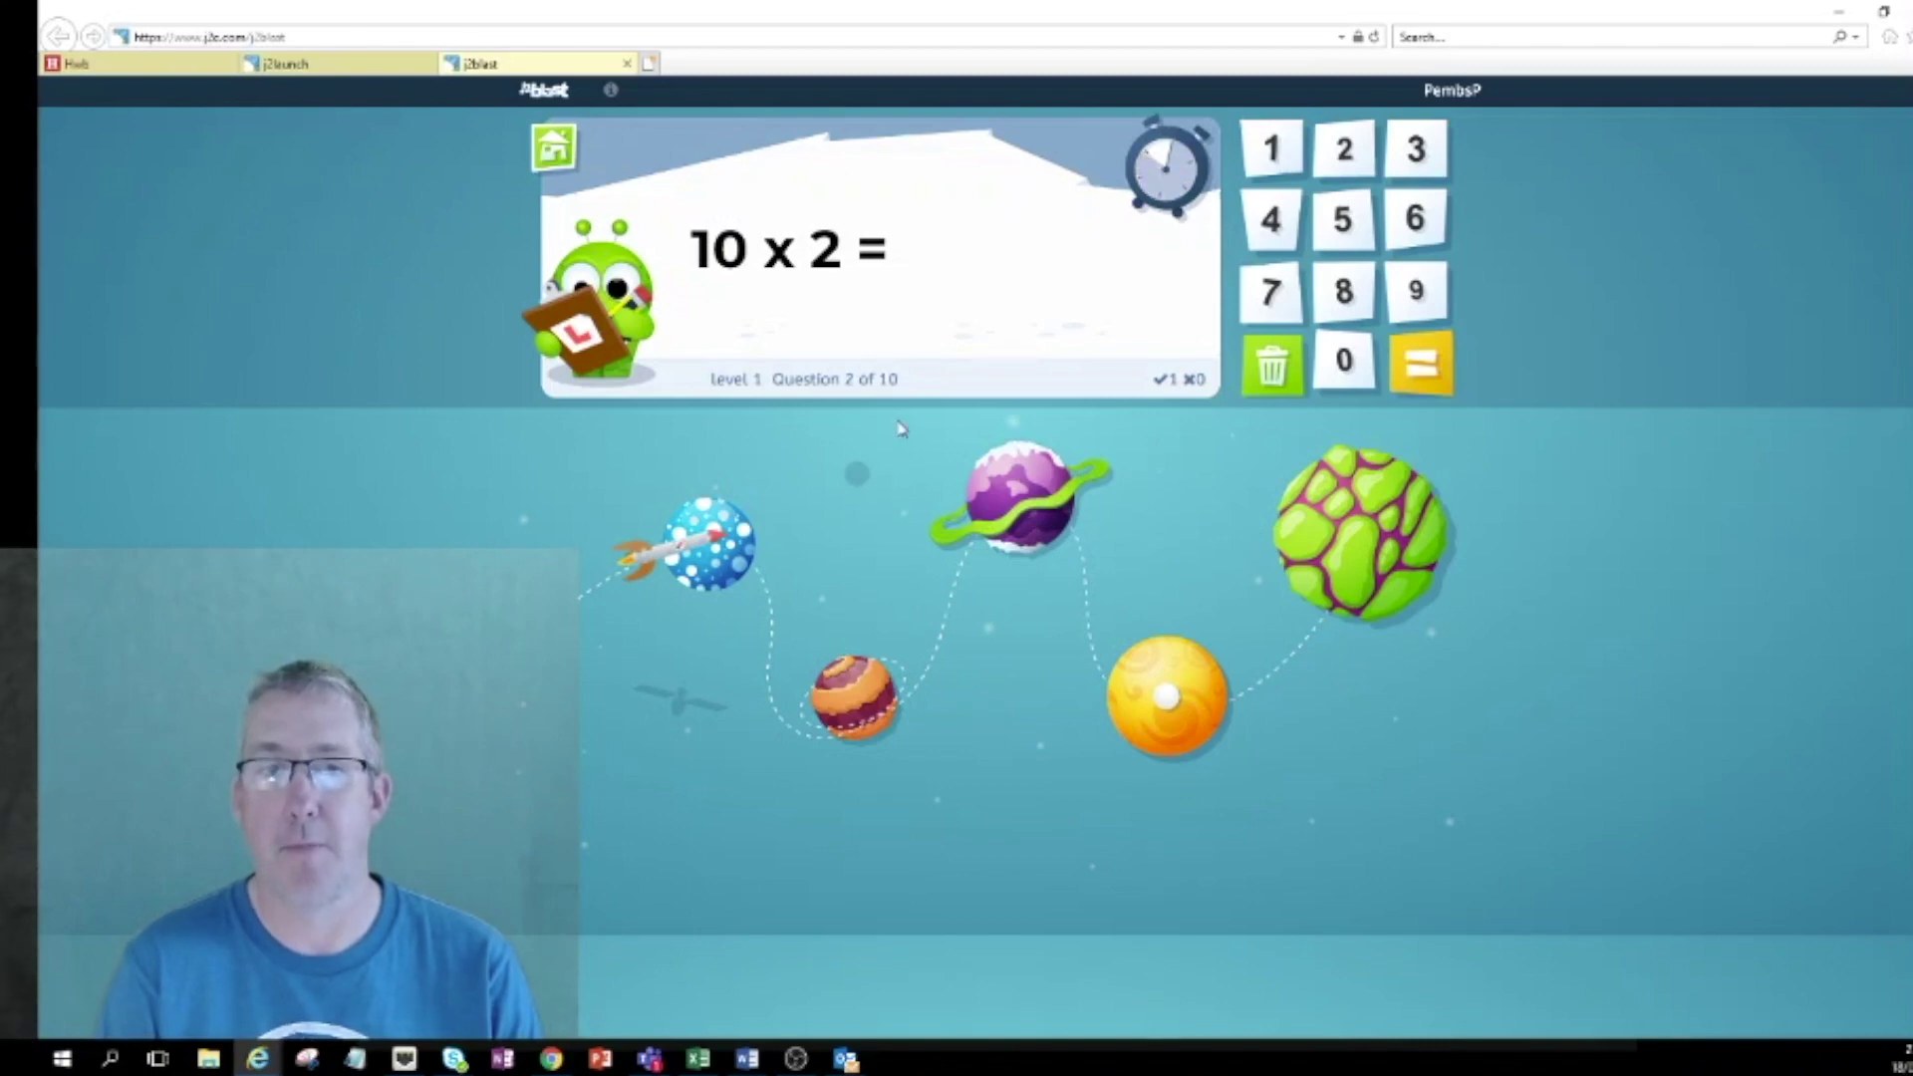
left_click(555, 147)
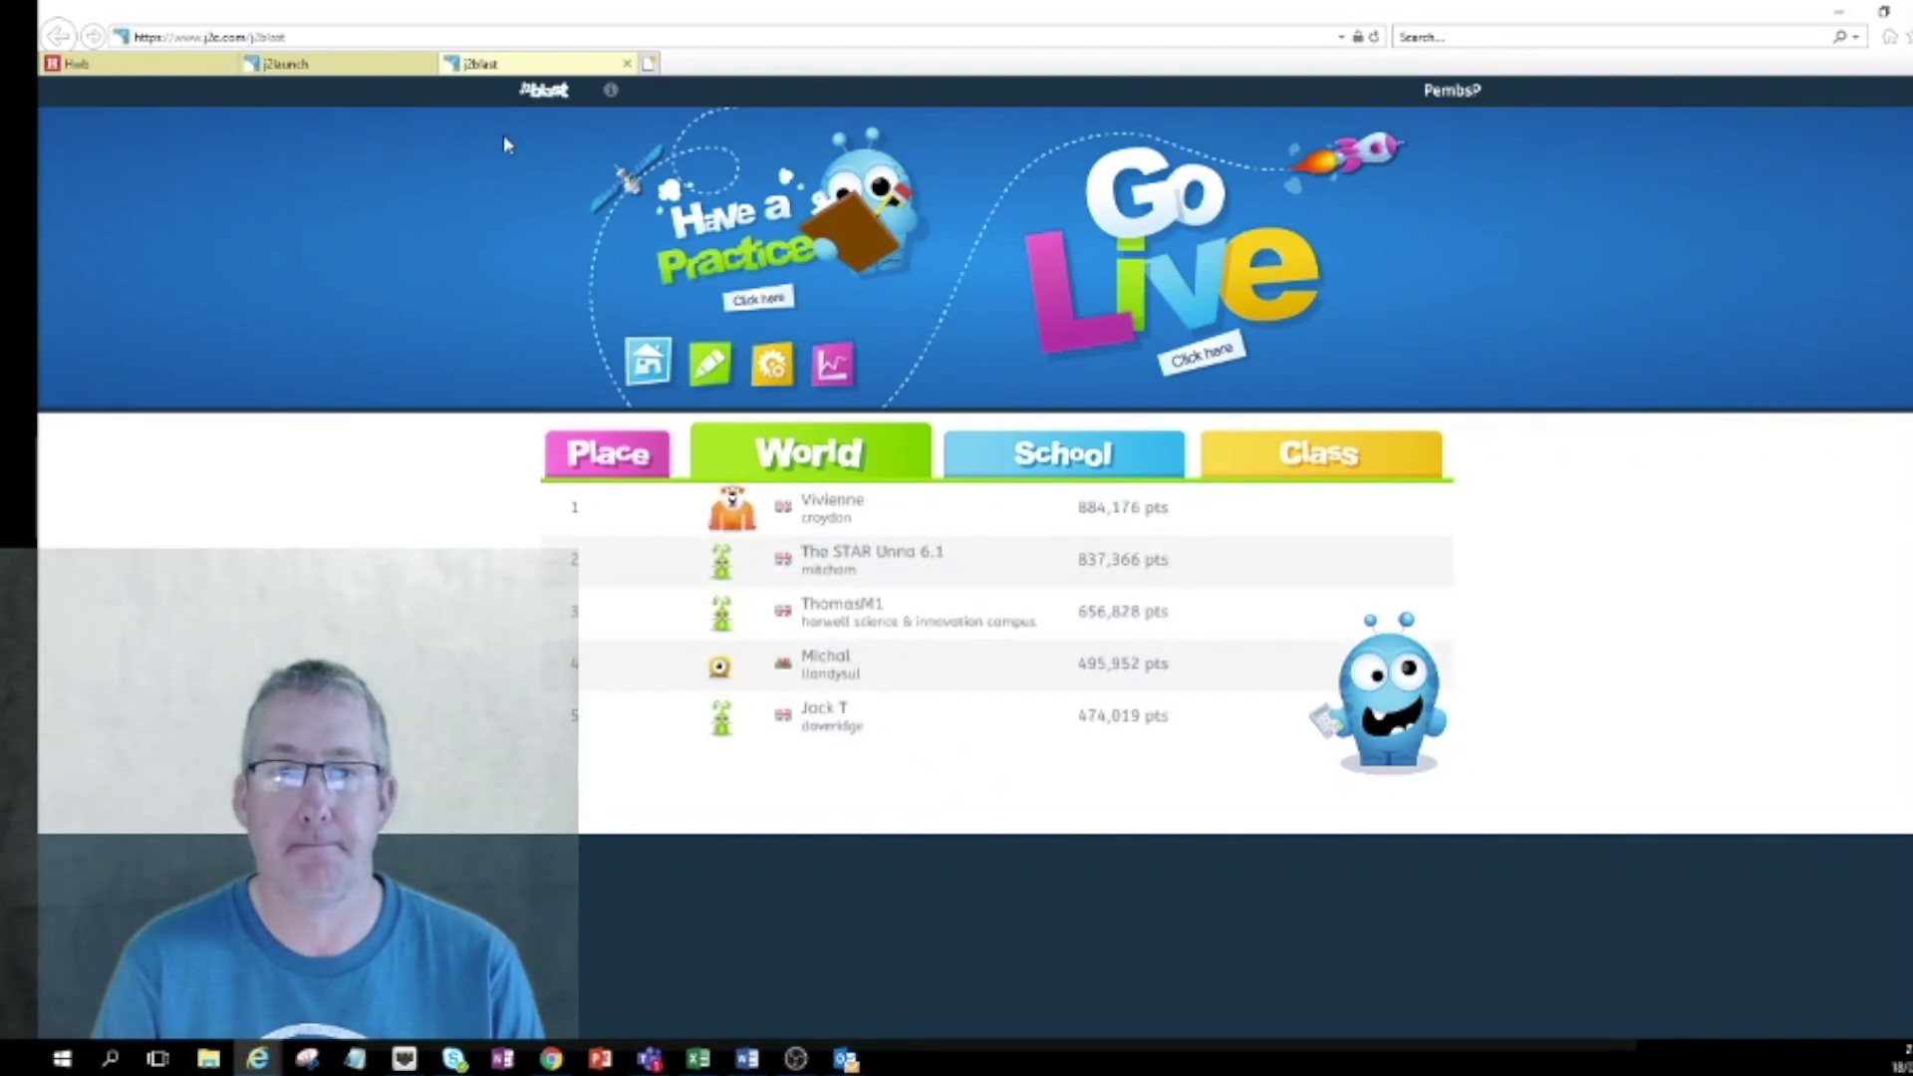
Return to the game choice, open SpellBlaster and begin choosing a practice list.
left_click(647, 369)
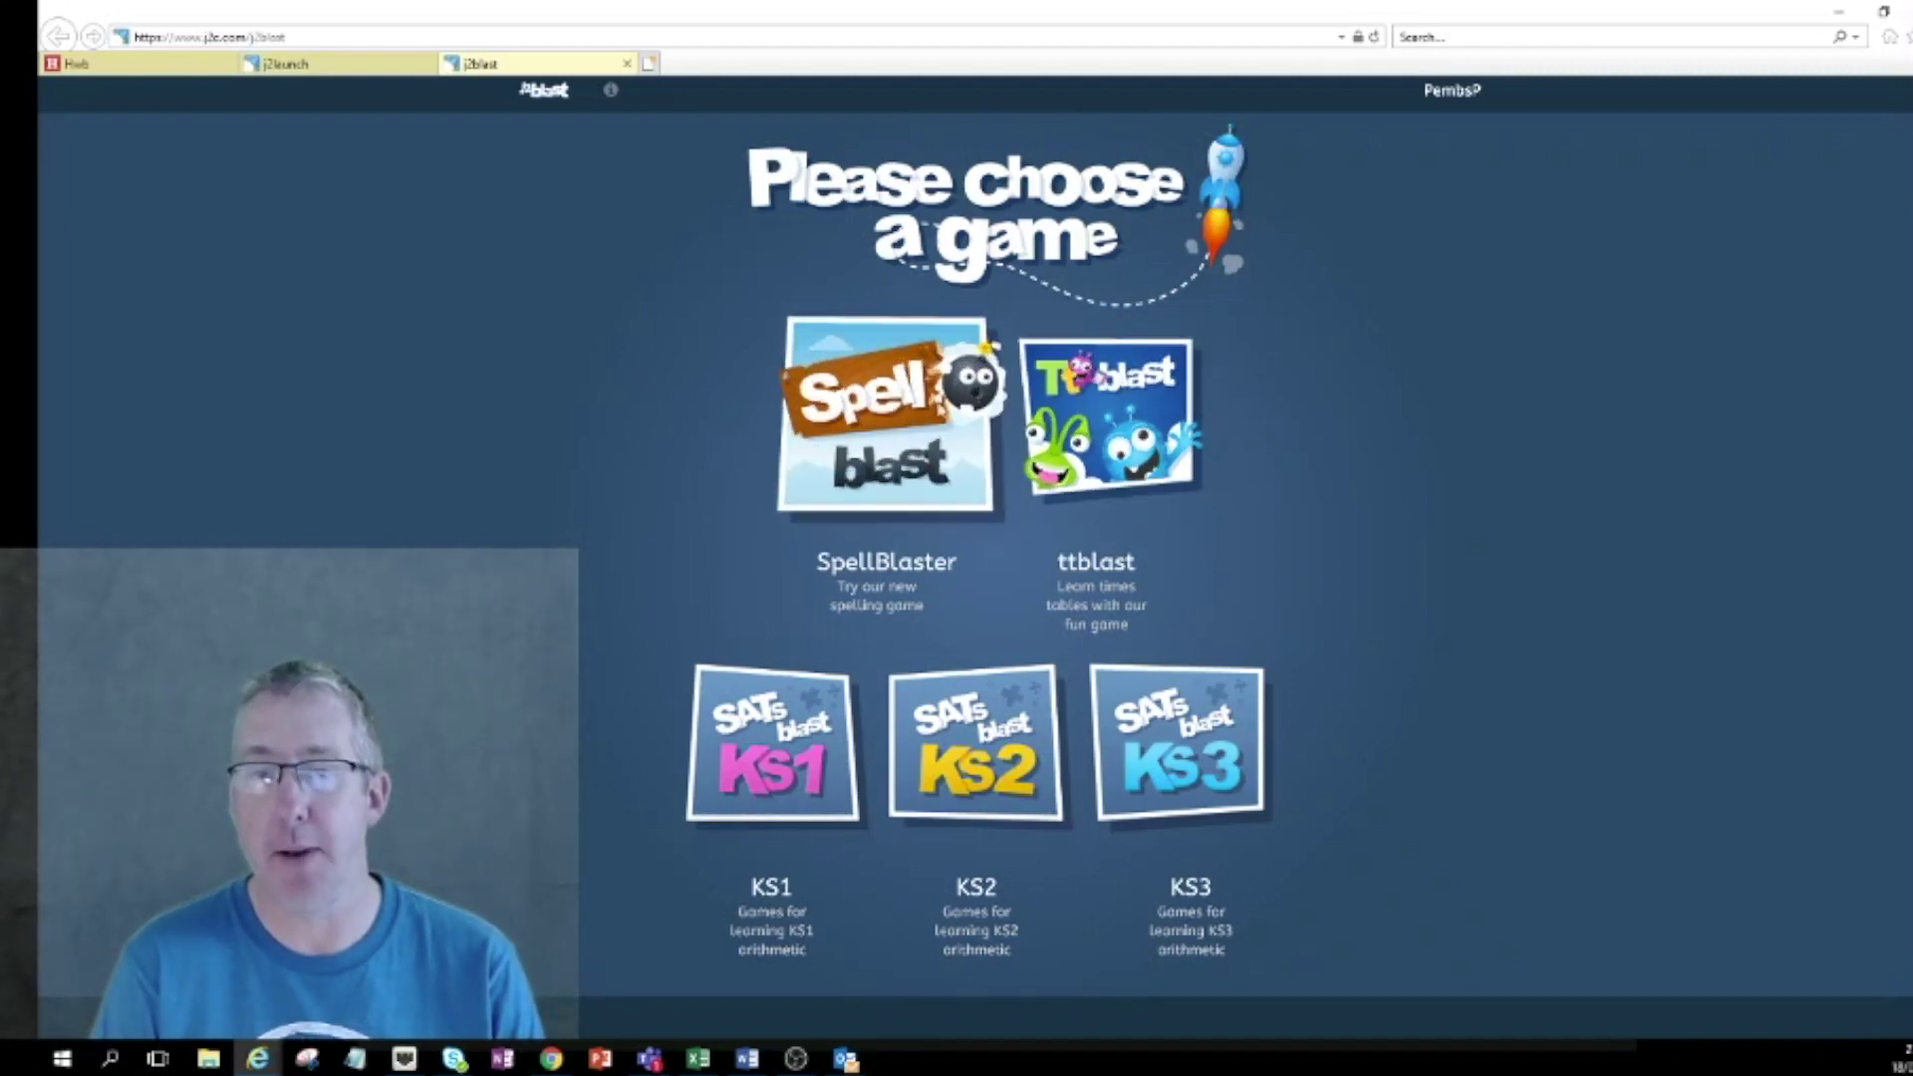
left_click(900, 431)
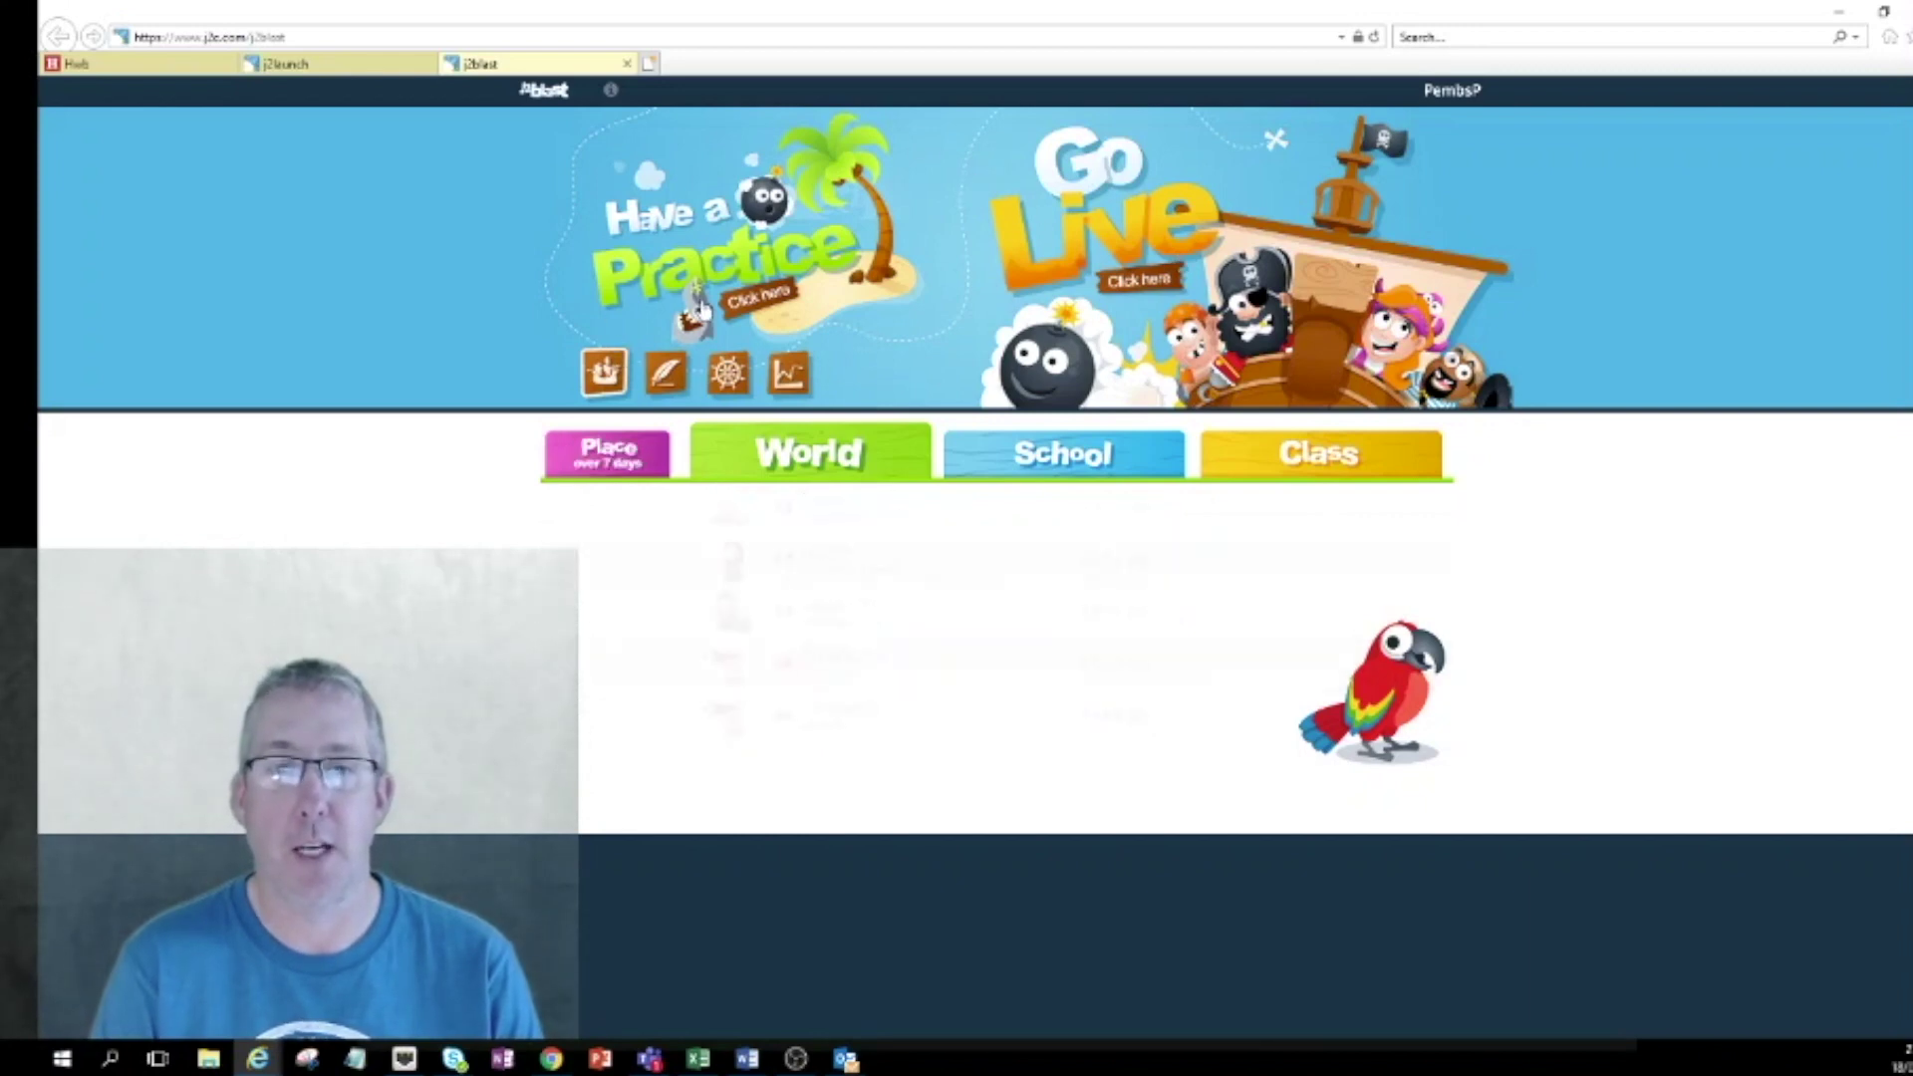
left_click(761, 299)
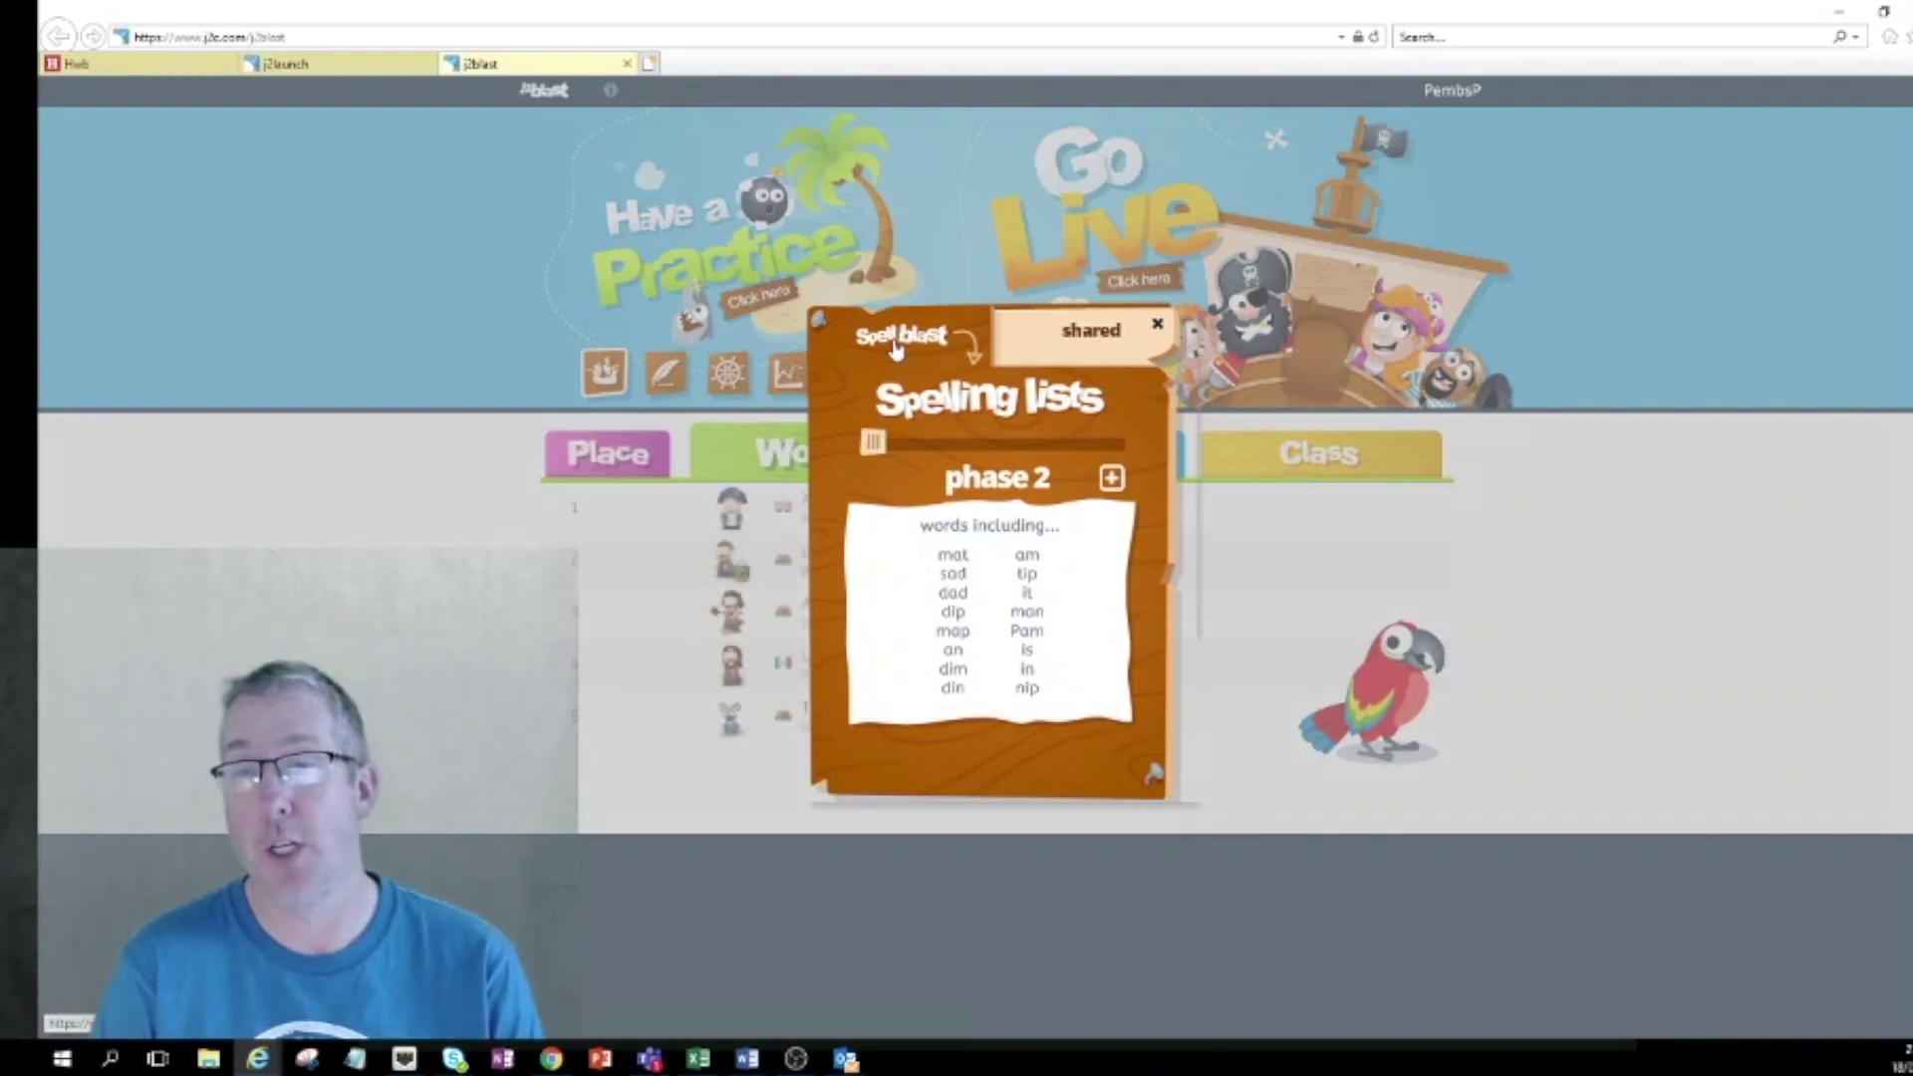
Browse the shared and Spell blast lists, then start practising the phase 2 list.
left_click(1087, 327)
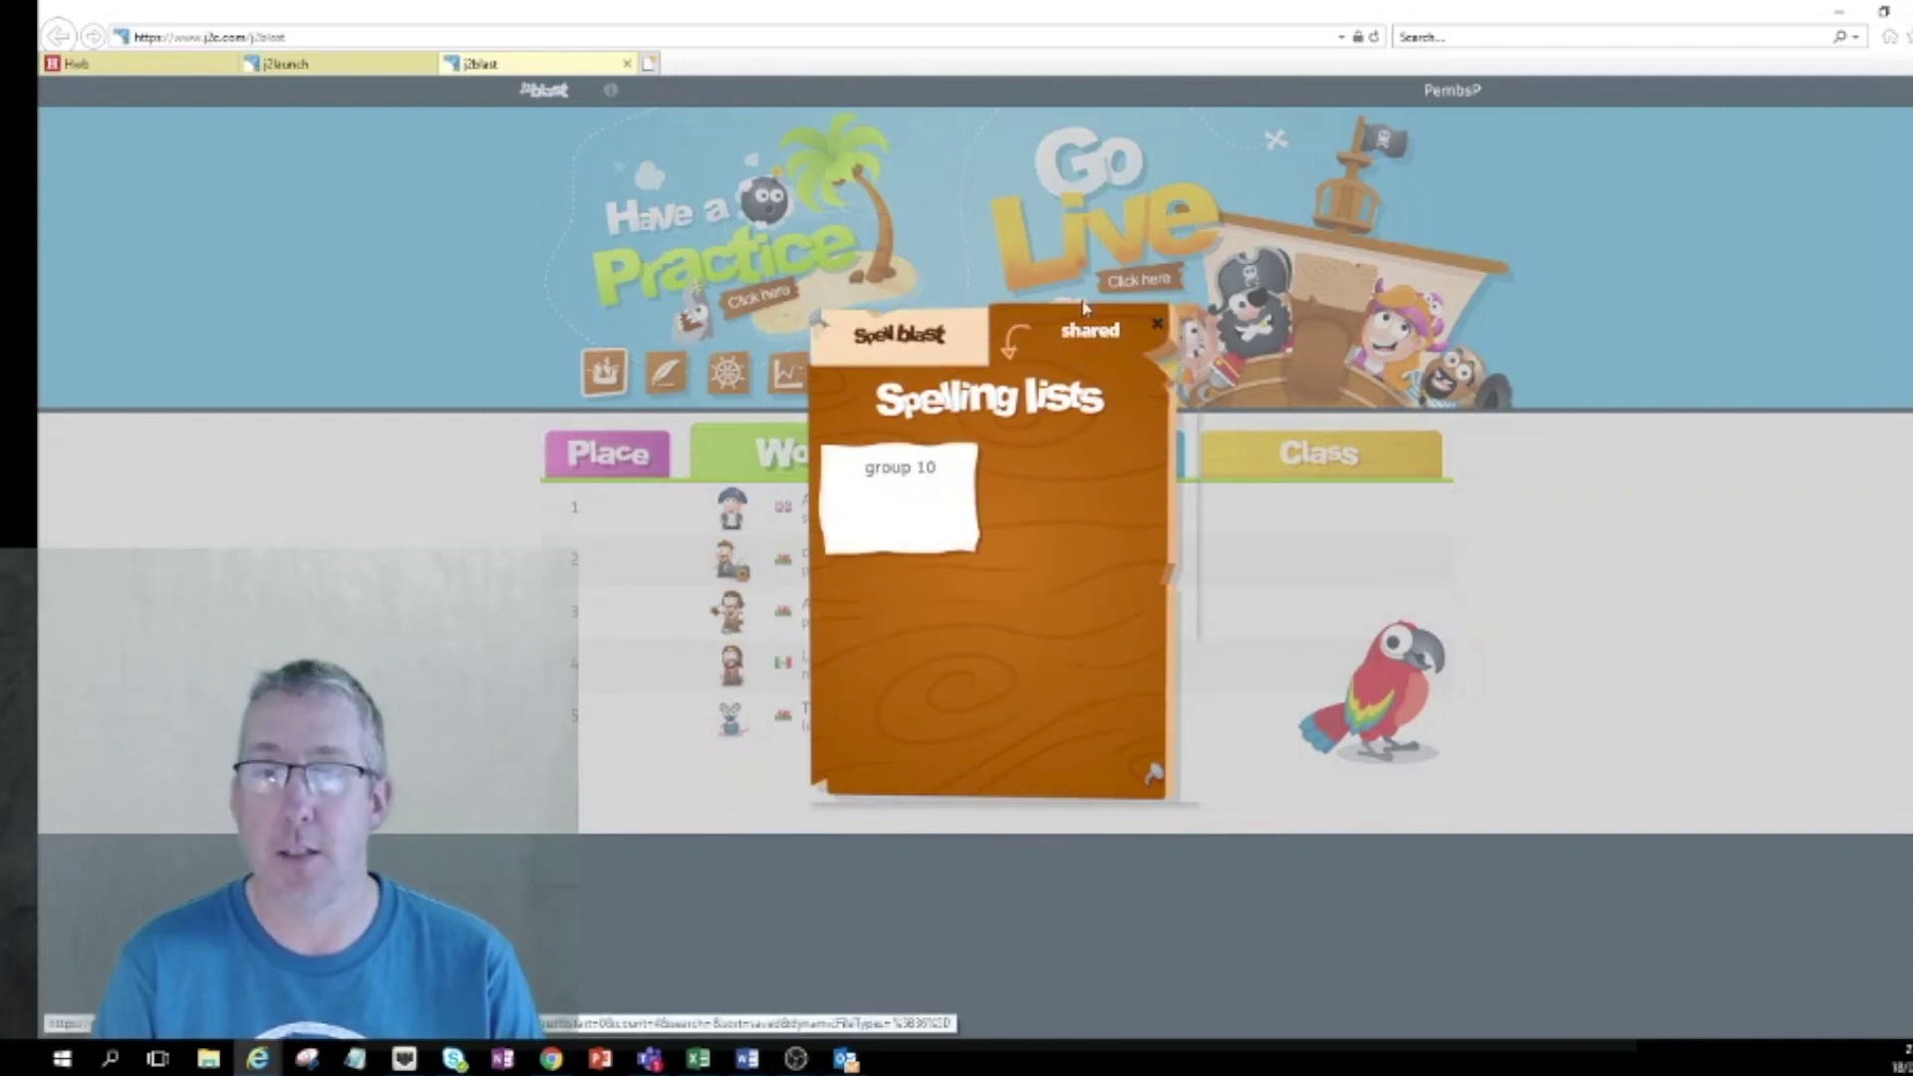
left_click(890, 337)
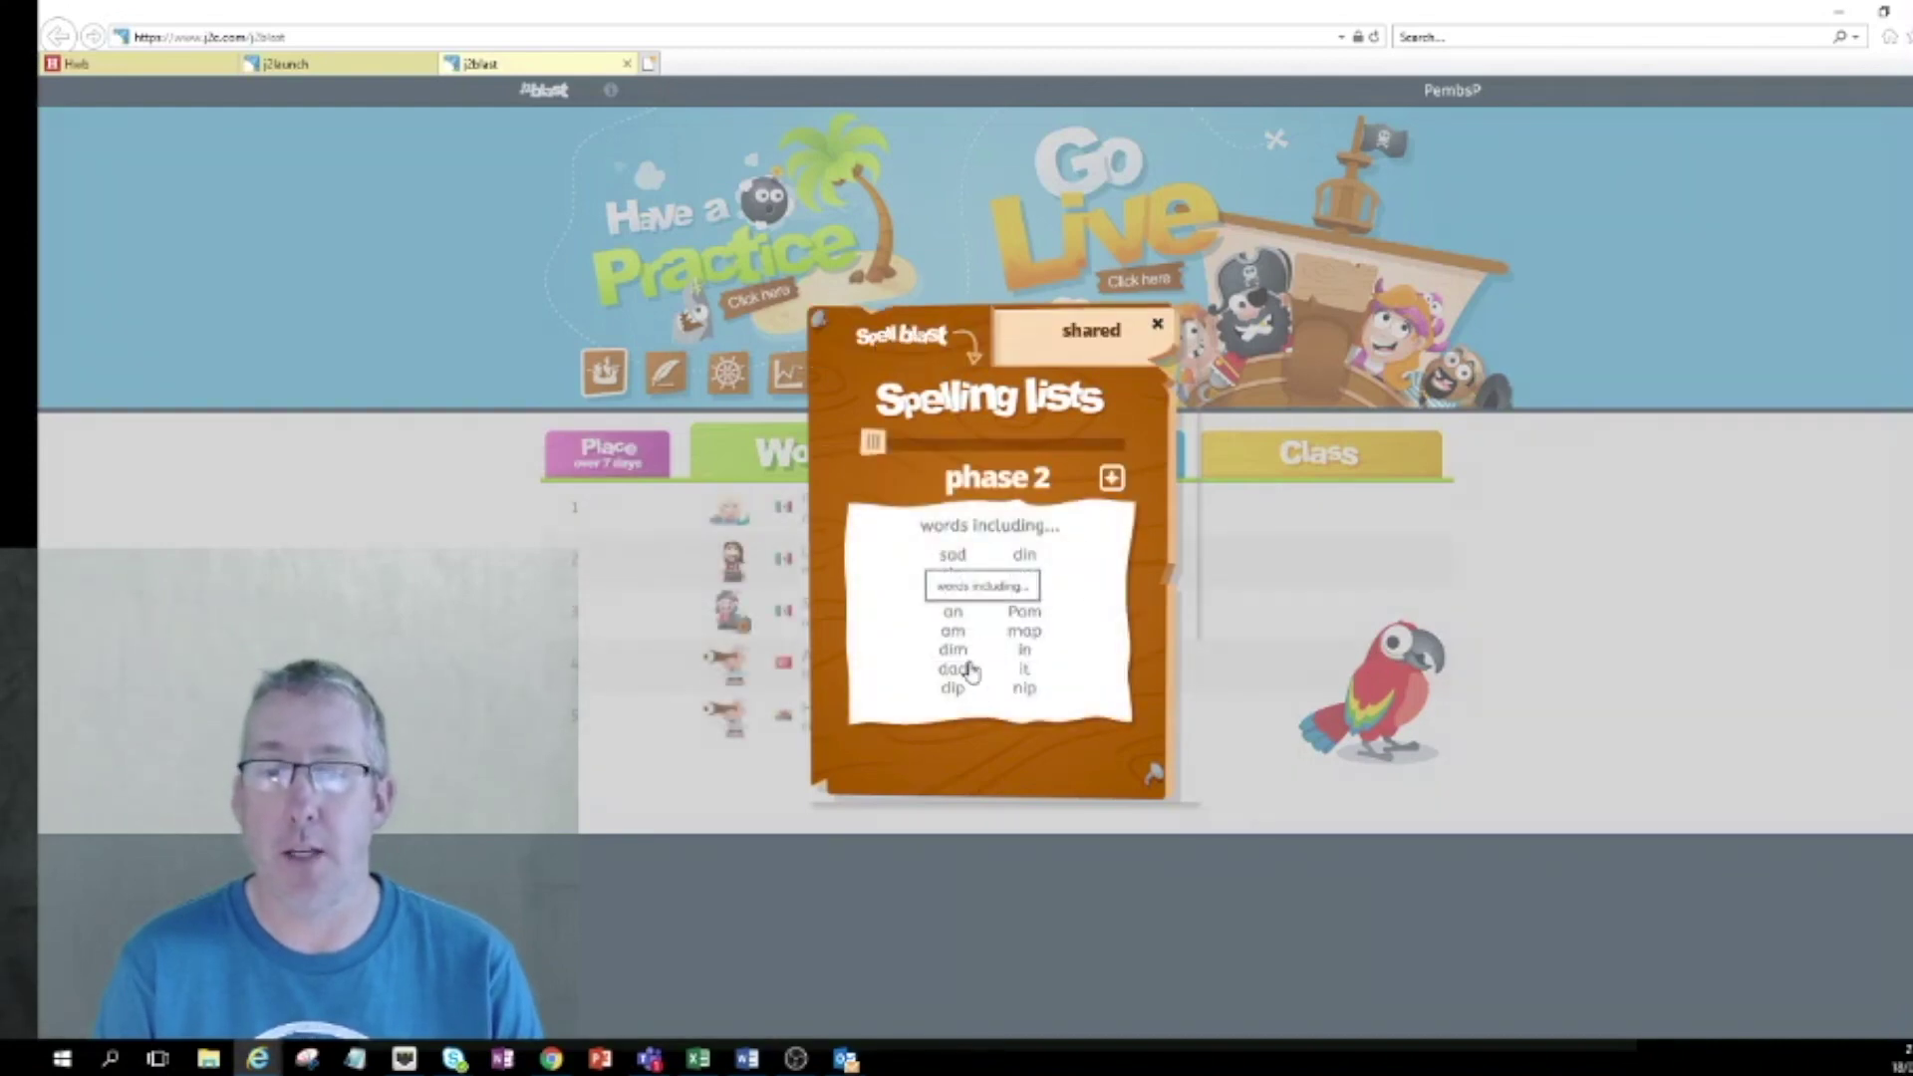
left_click(1076, 558)
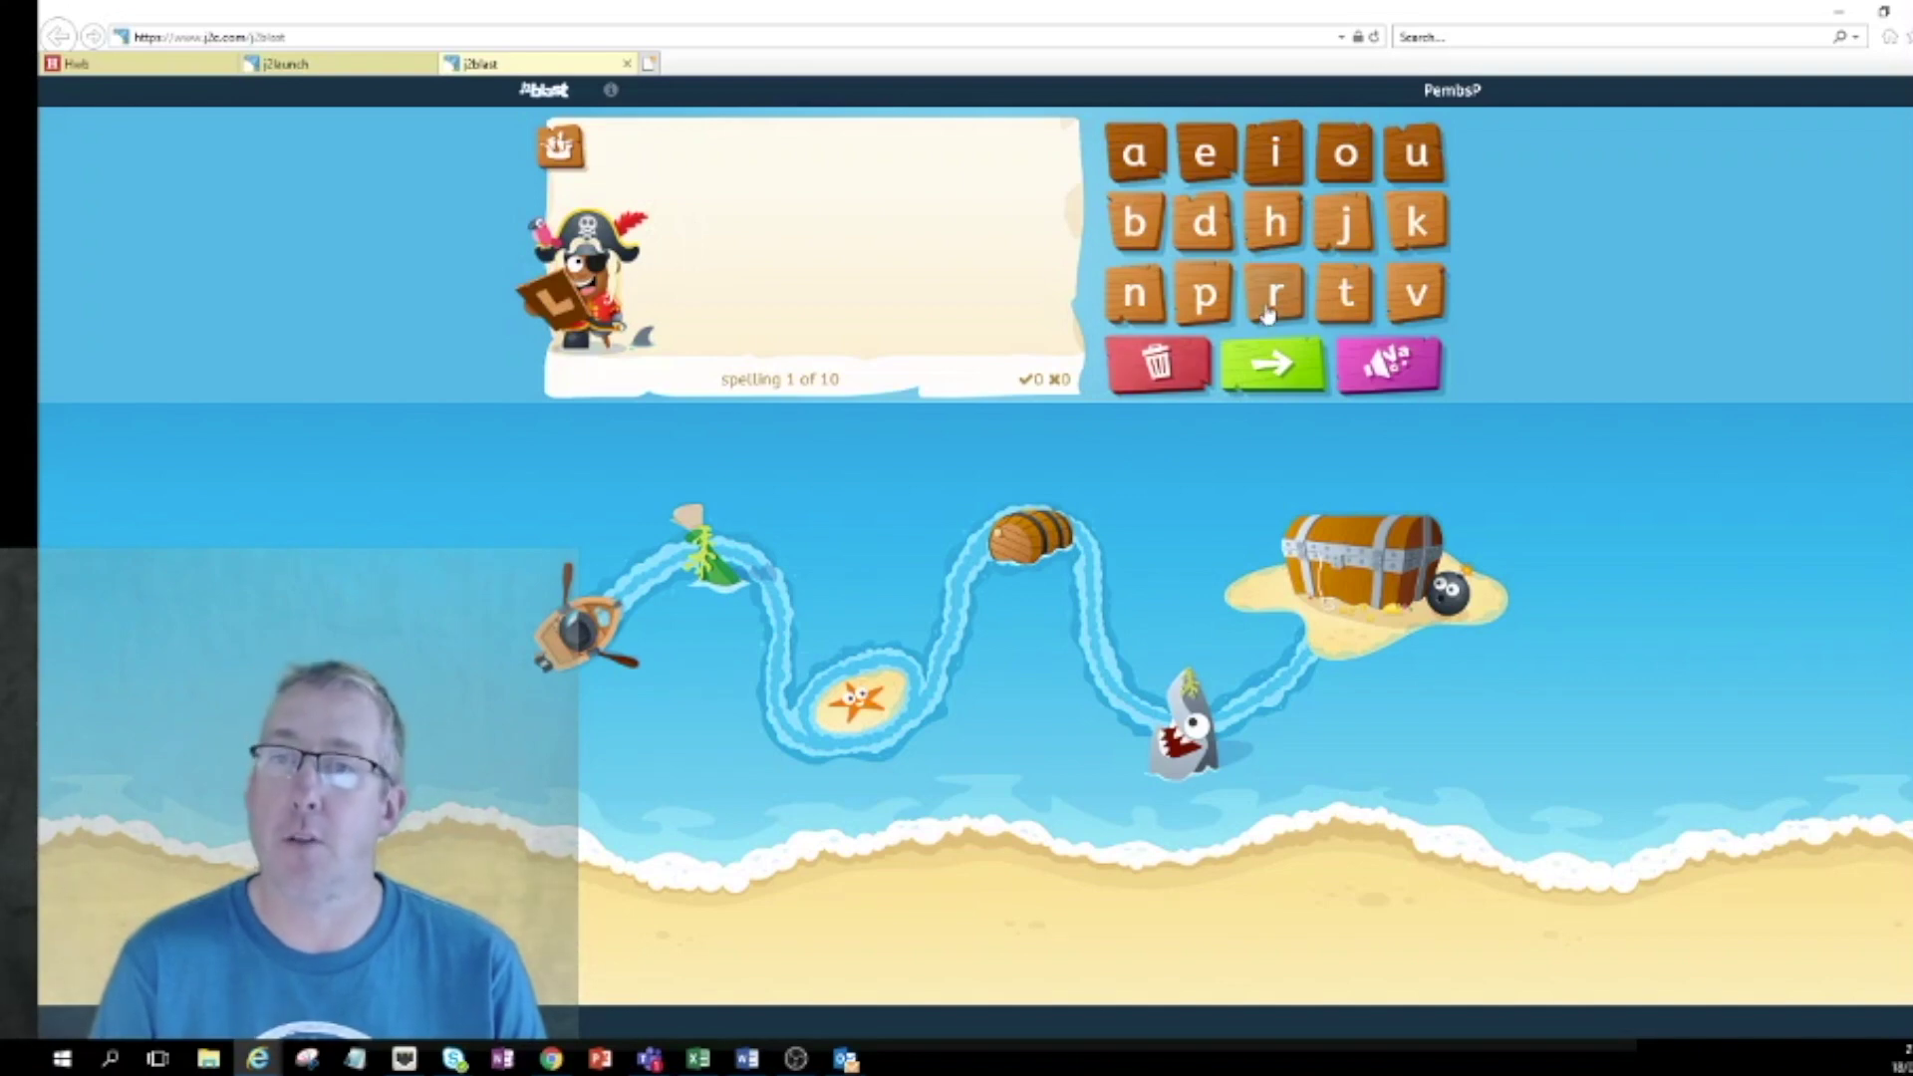
Spell 'ten' correctly, then go back to the choice of games.
left_click(1345, 294)
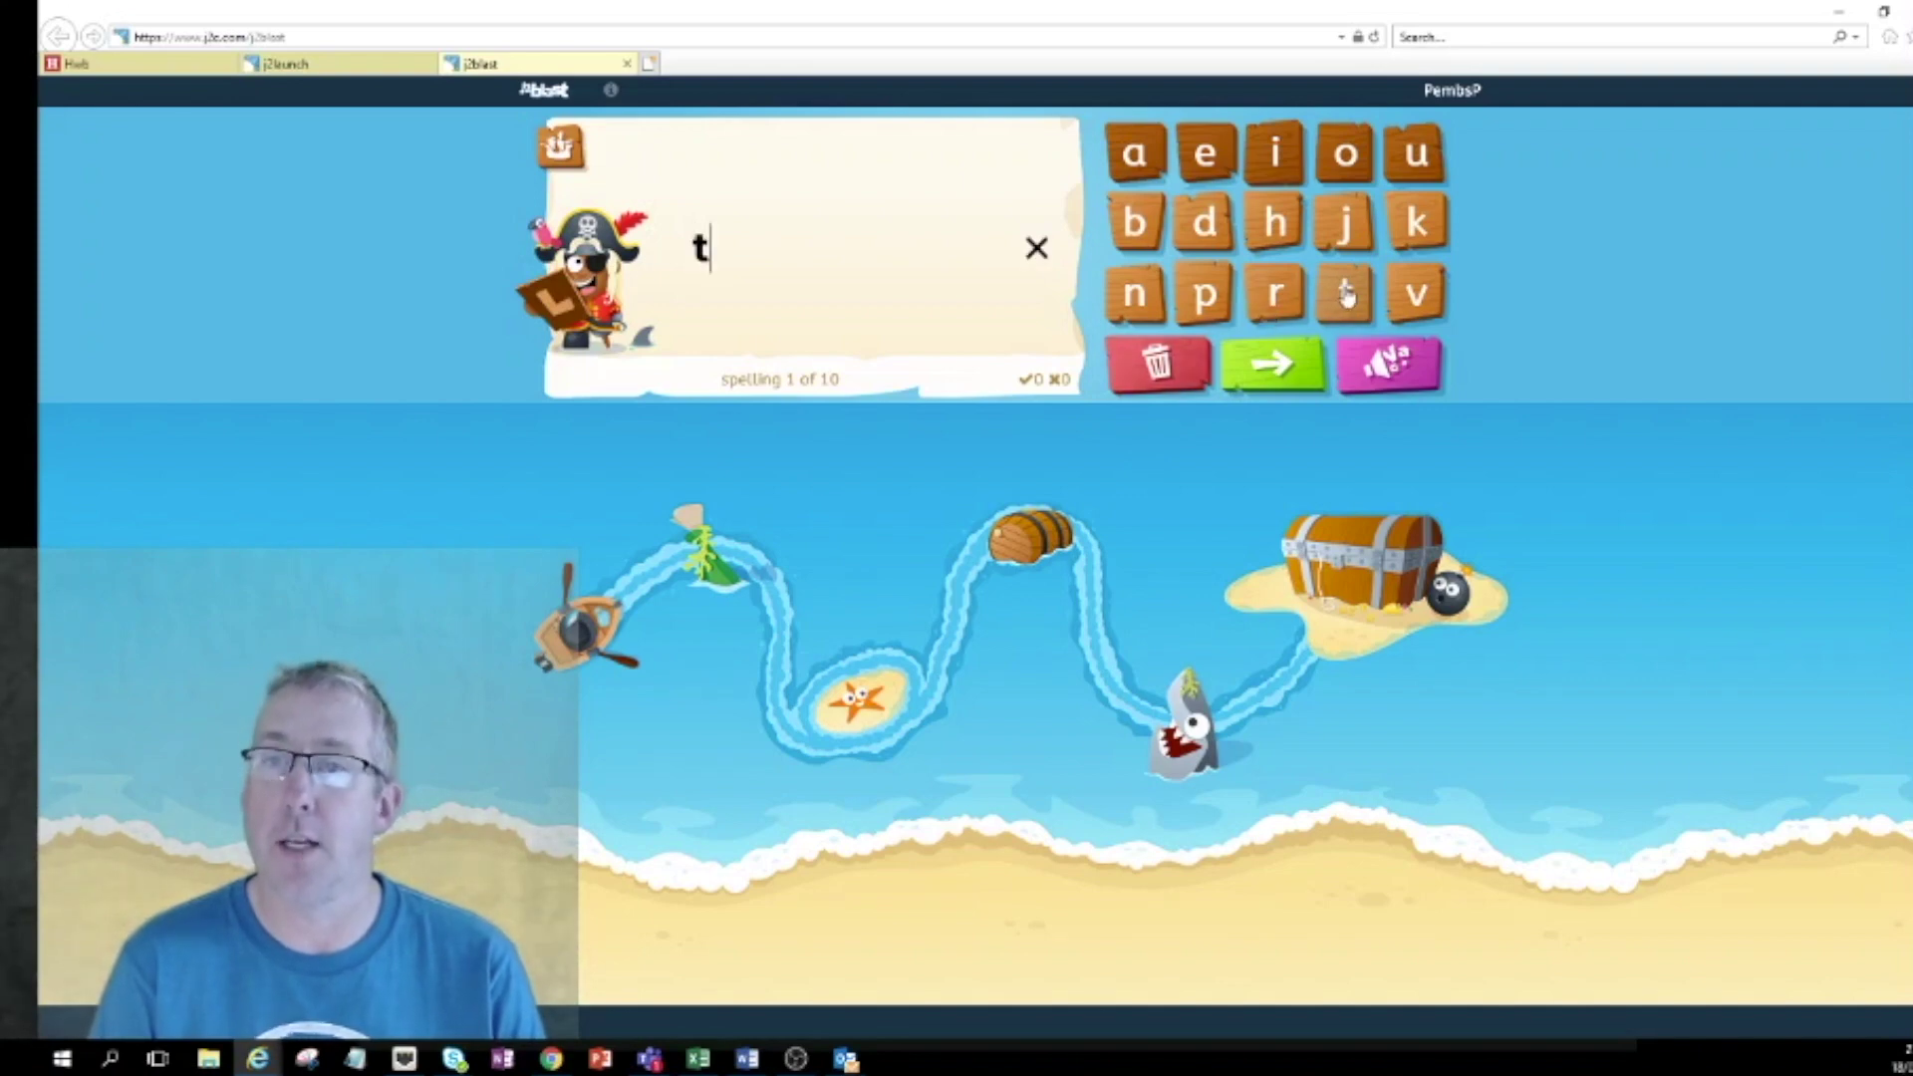
left_click(1206, 154)
left_click(1136, 299)
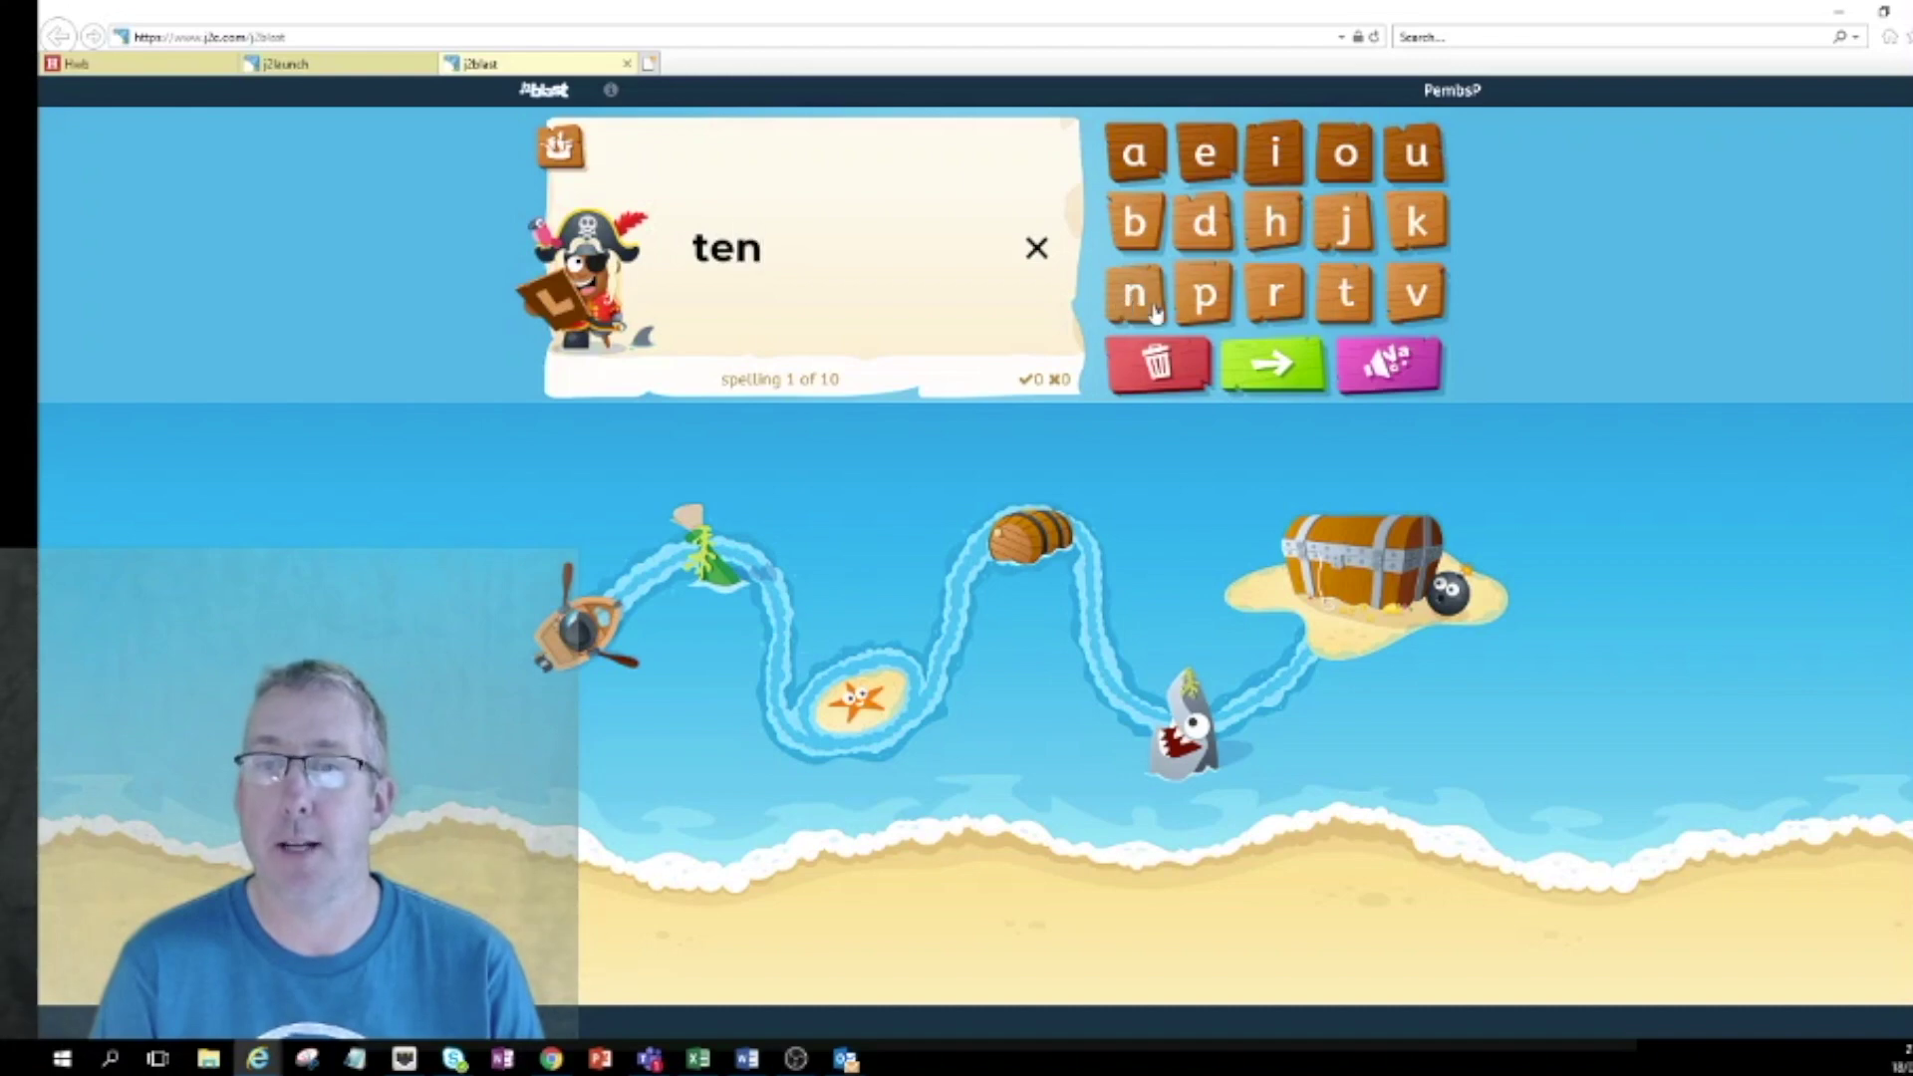
left_click(1285, 366)
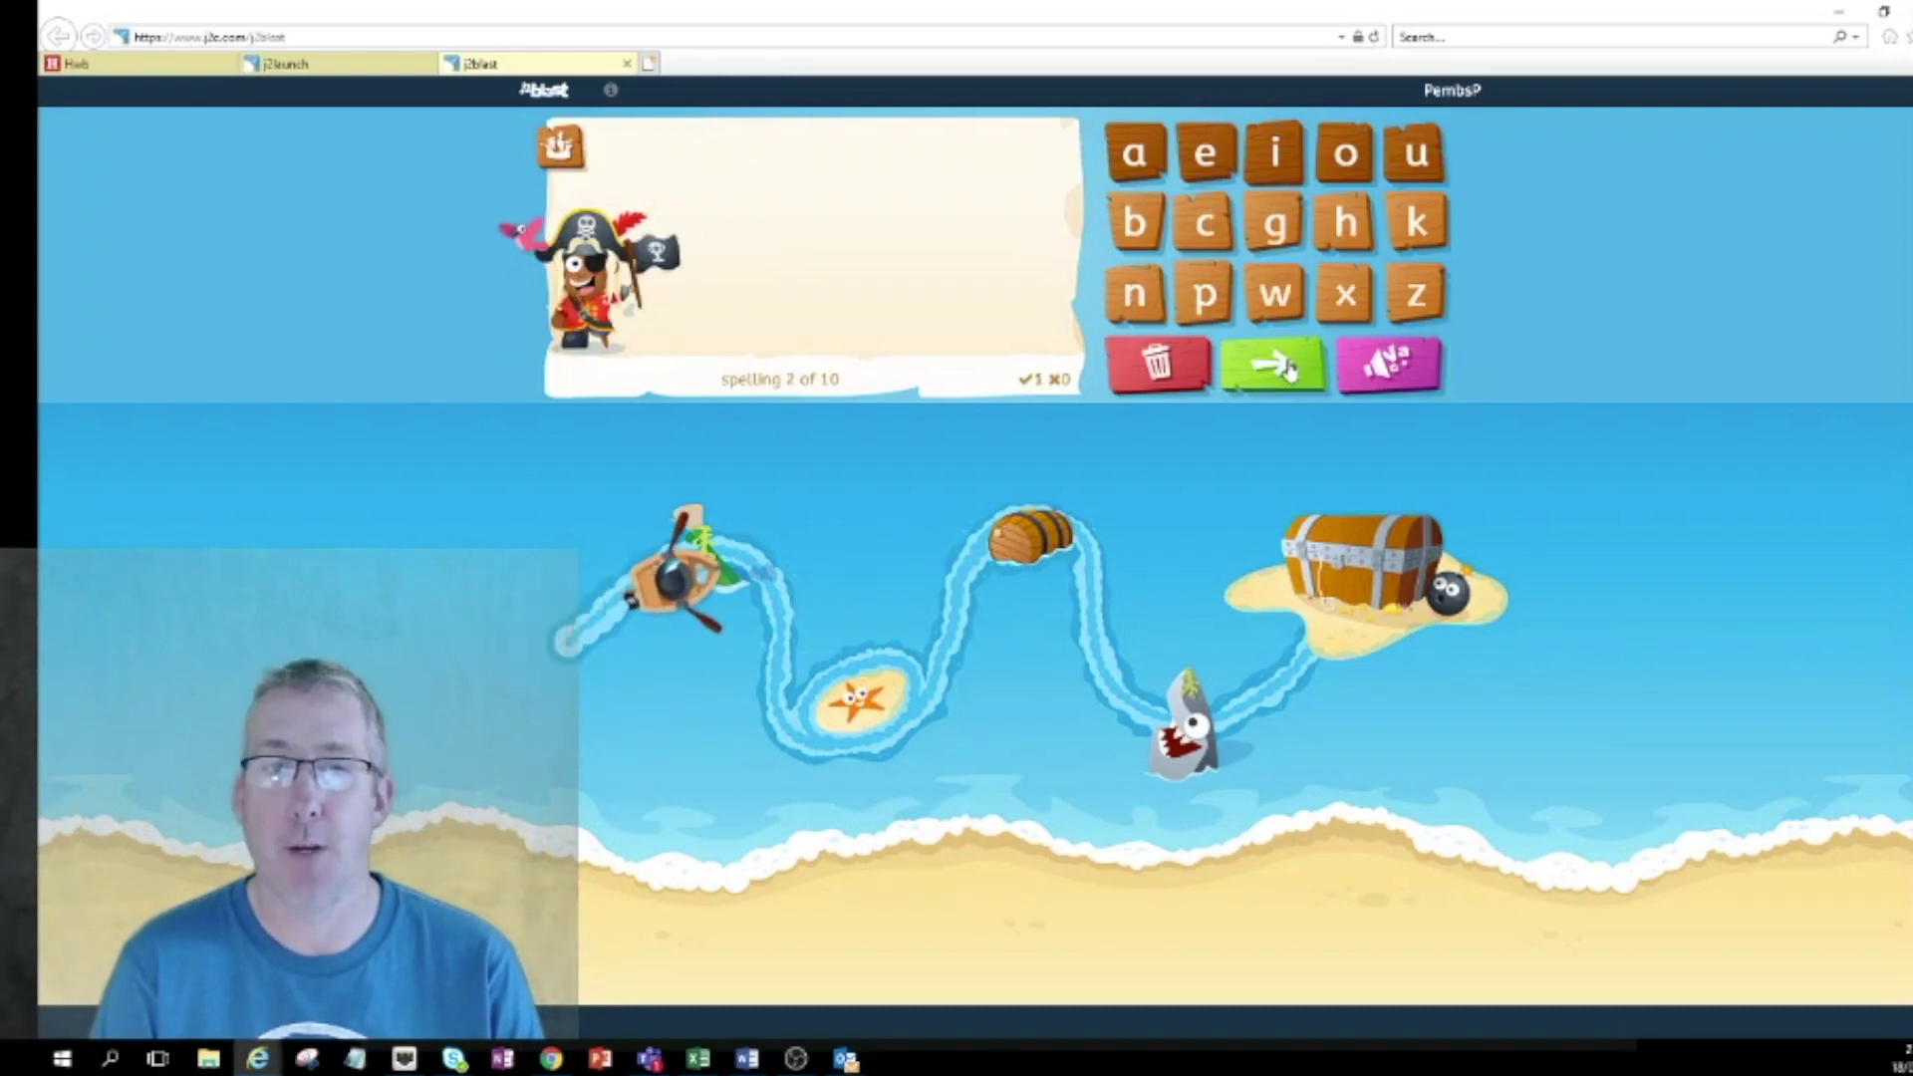
left_click(560, 147)
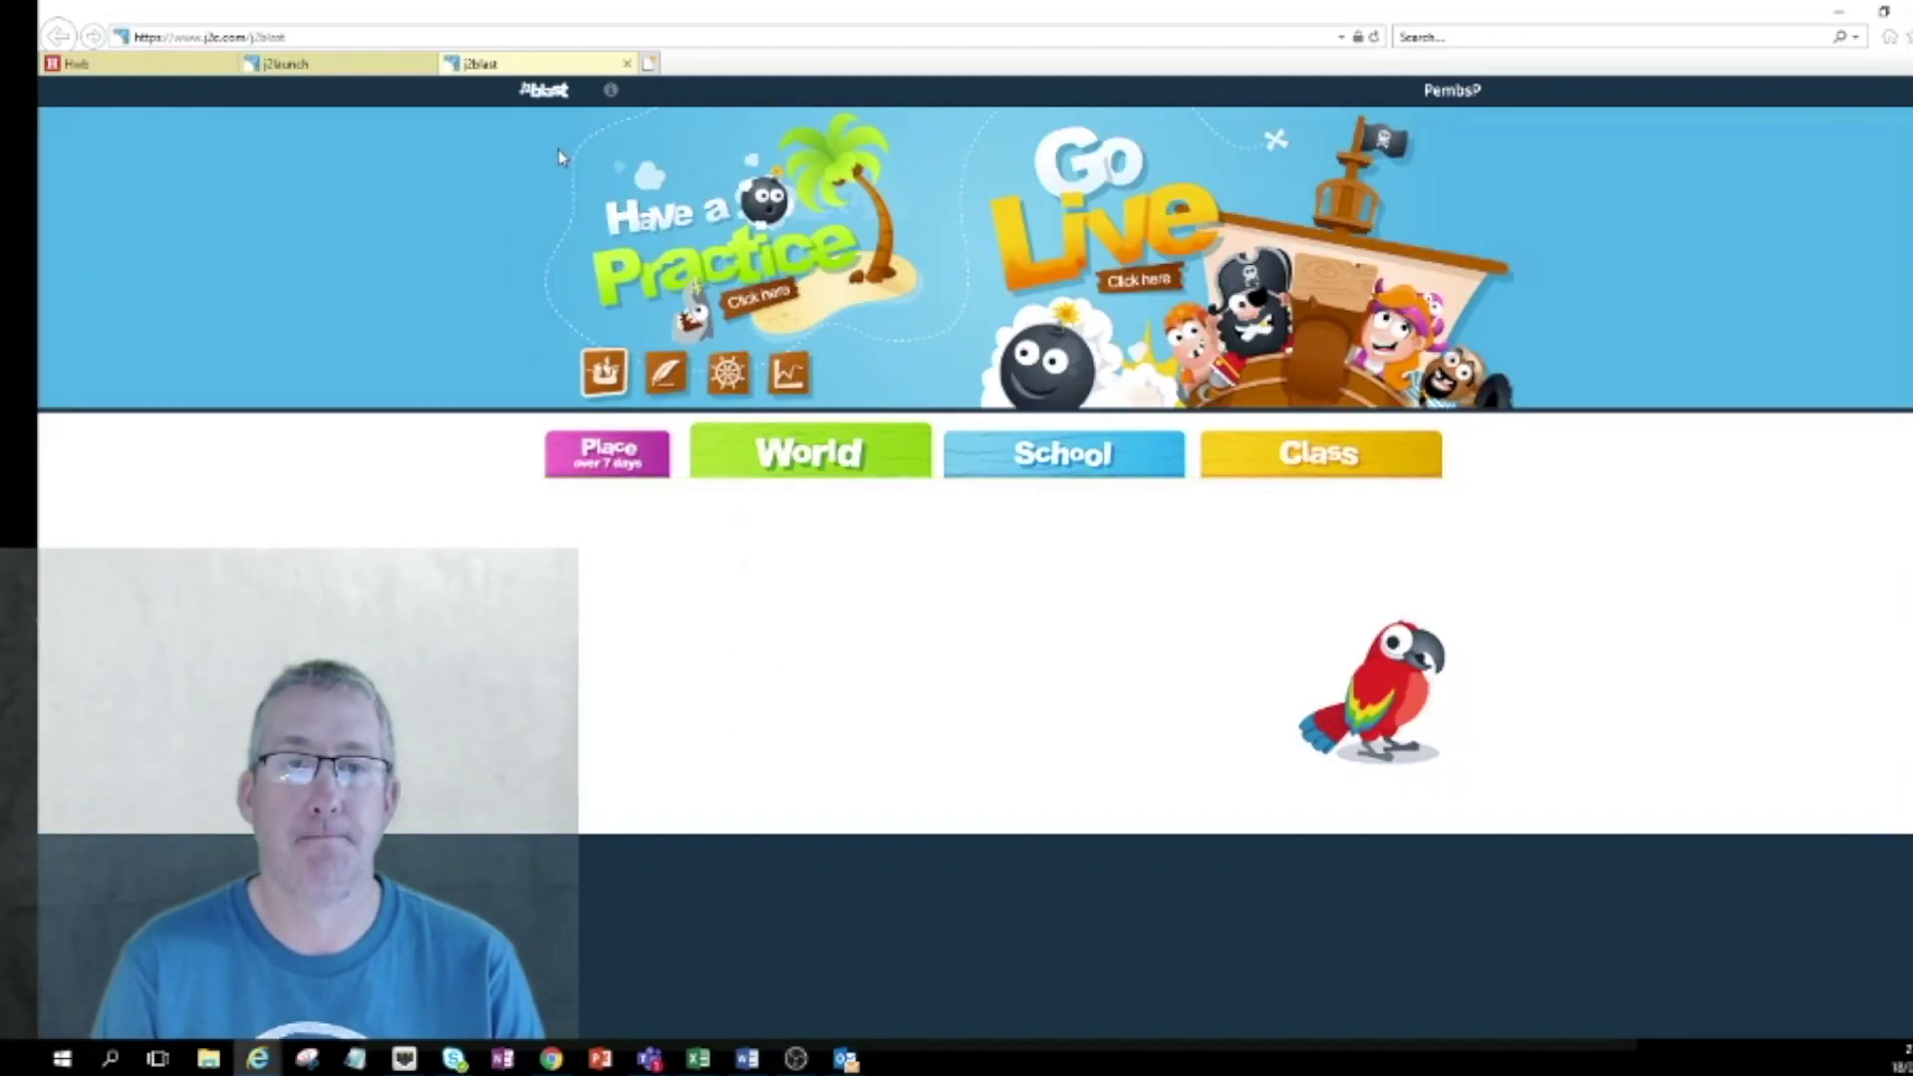
left_click(603, 374)
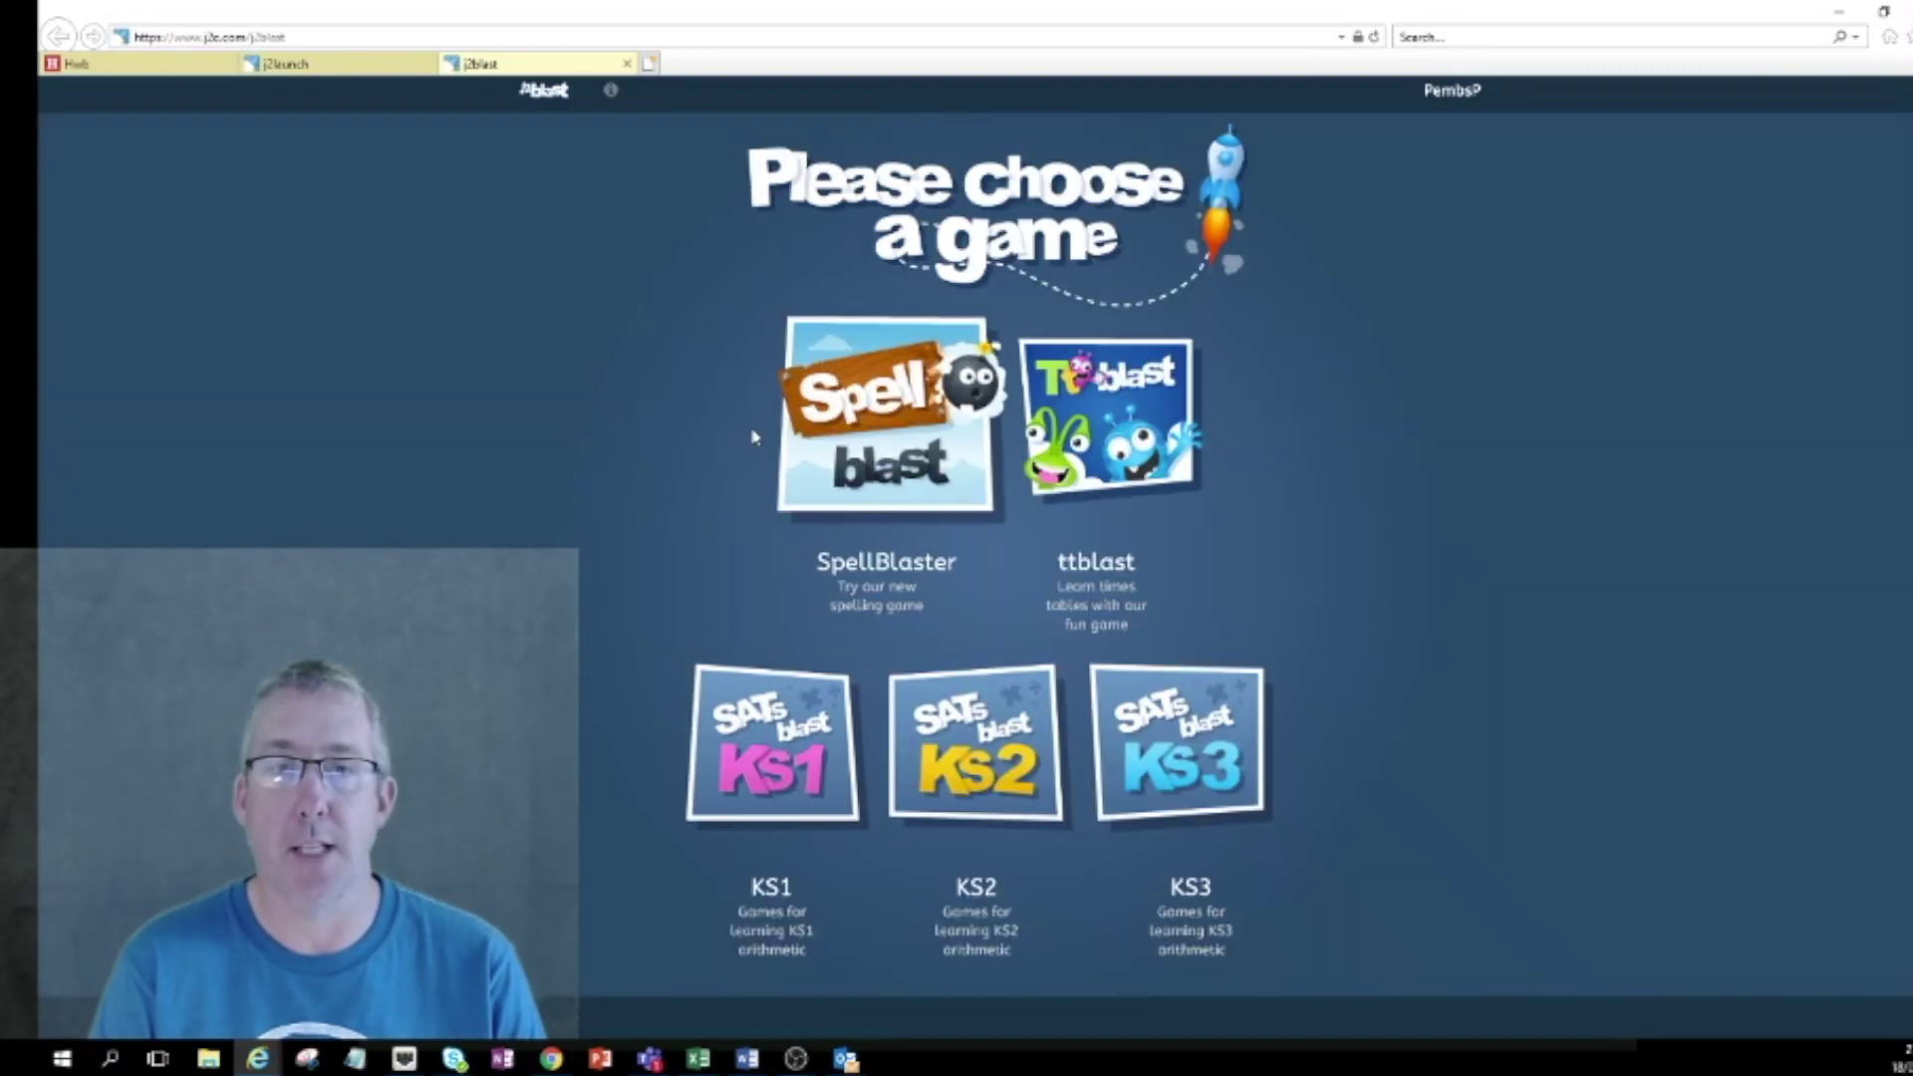
Close the j2blast tab to get back to the j2launch app tiles.
left_click(627, 64)
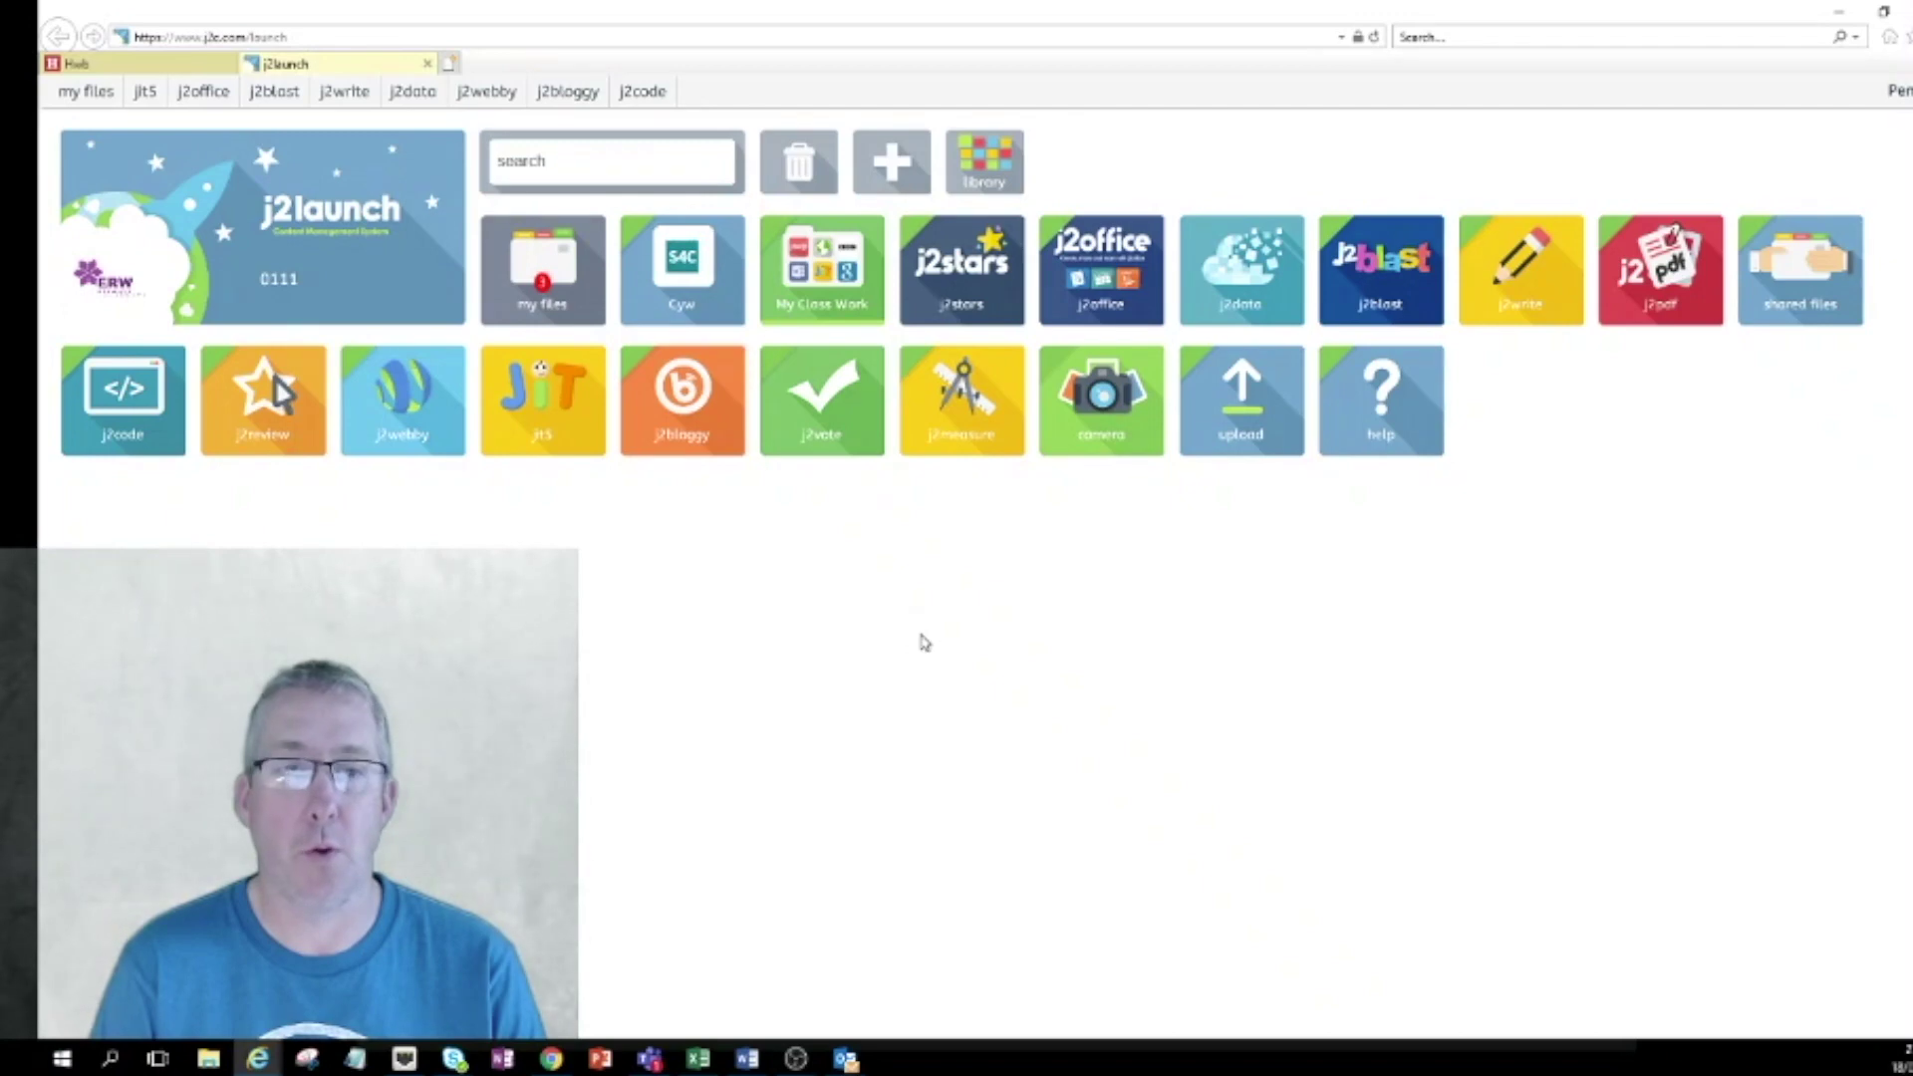